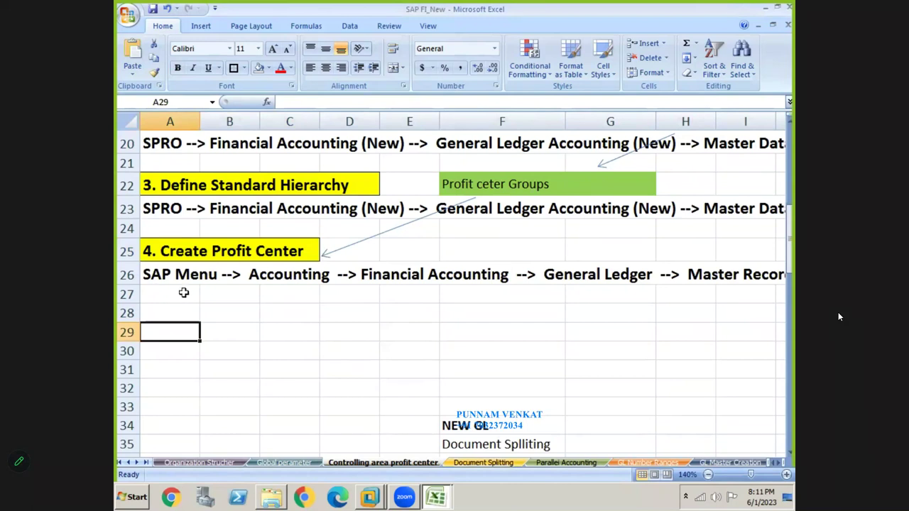
- Read through the Create Profit Center menu path in row 26 of the notes worksheet, up to its final Create entry
{"action": "left_click", "coordinate": [283, 301]}
{"action": "left_click", "coordinate": [408, 294]}
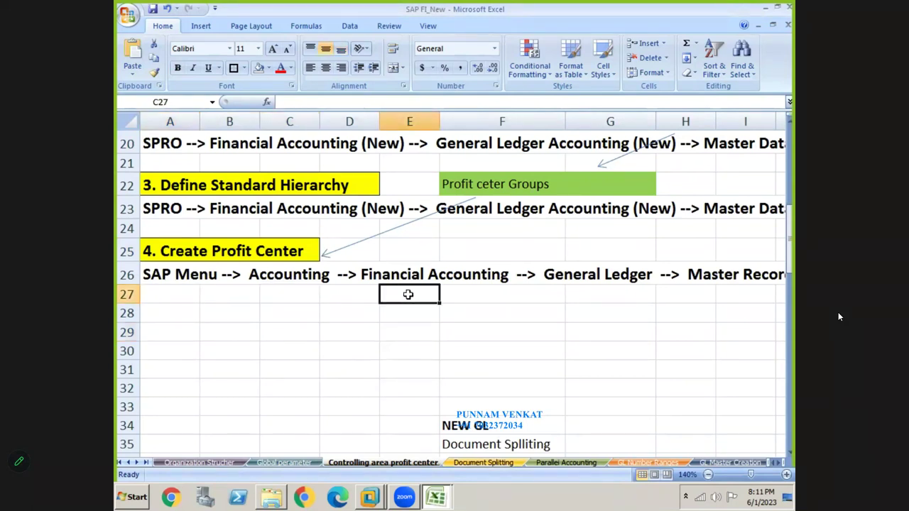
{"action": "left_click", "coordinate": [582, 299]}
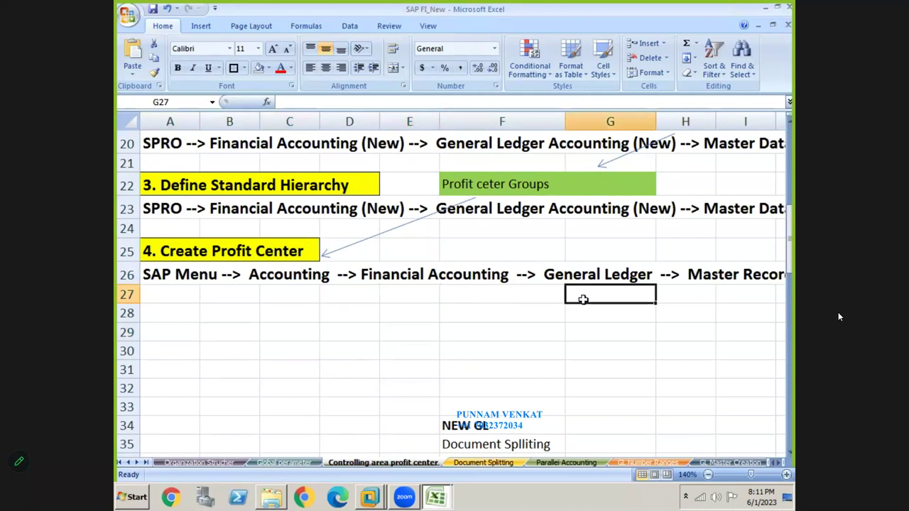
{"action": "key", "text": "Right"}
{"action": "key", "text": "Right"}
{"action": "key", "text": "Right"}
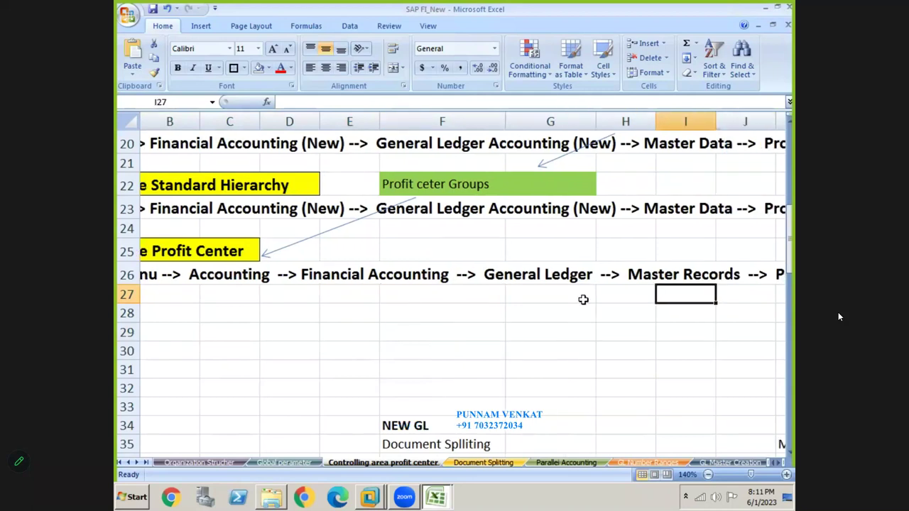
{"action": "key", "text": "Right"}
{"action": "key", "text": "Right"}
{"action": "key", "text": "Right"}
{"action": "key", "text": "Left"}
{"action": "key", "text": "Left"}
{"action": "key", "text": "Right"}
{"action": "key", "text": "Right"}
{"action": "key", "text": "Right"}
{"action": "key", "text": "Right"}
{"action": "key", "text": "Right"}
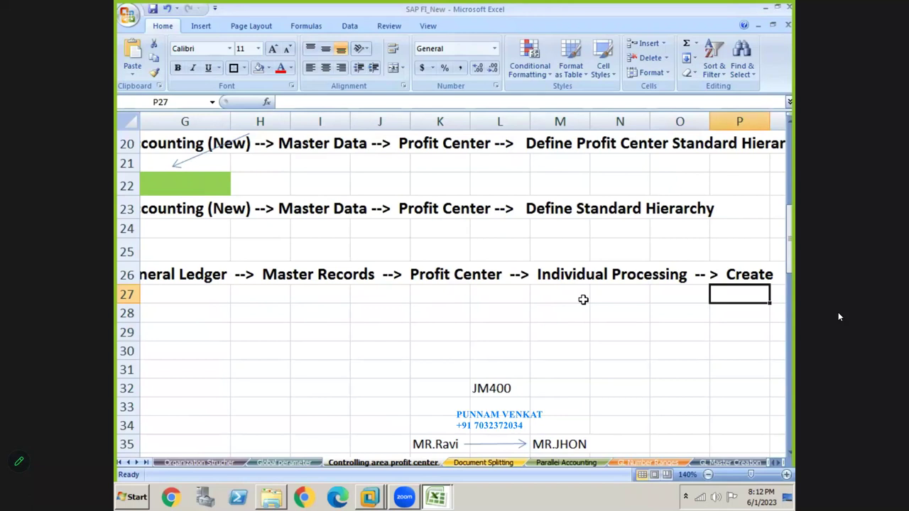
- Switch to SAP Easy Access and expand the SAP Menu through Accounting and Financial Accounting to General Ledger
{"action": "key", "text": "alt+Tab"}
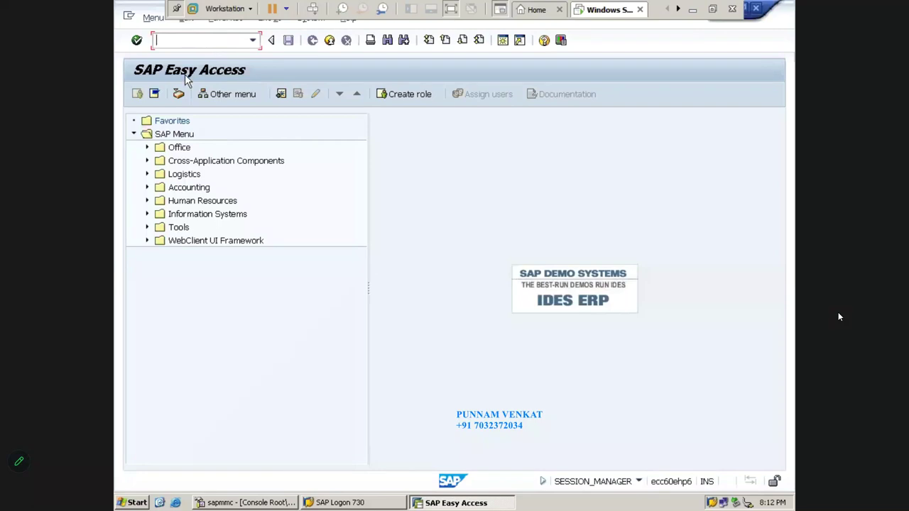
{"action": "left_click", "coordinate": [168, 138]}
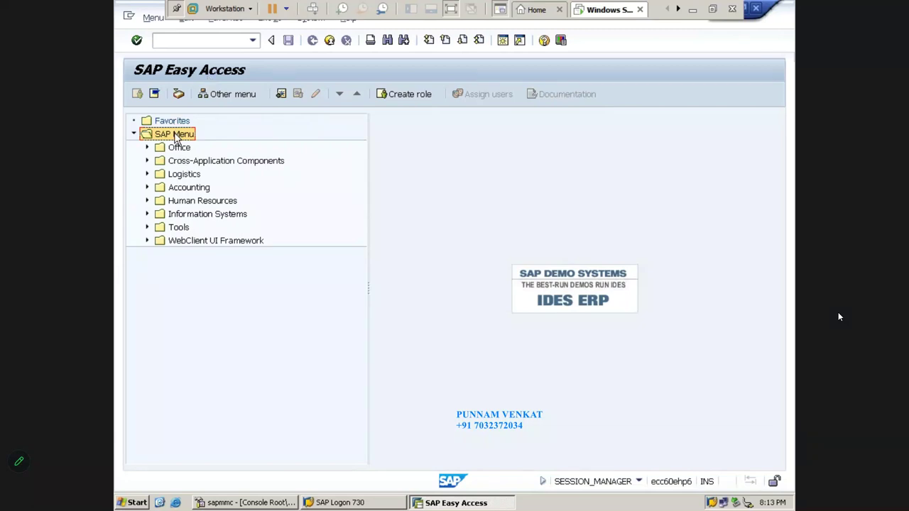
{"action": "key", "text": "Down"}
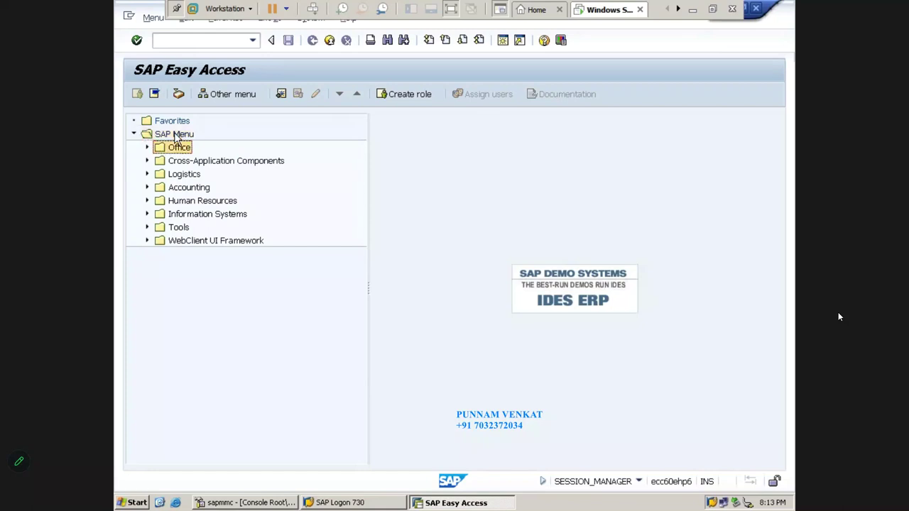
{"action": "key", "text": "Down"}
{"action": "key", "text": "Down"}
{"action": "key", "text": "Down"}
{"action": "key", "text": "Right"}
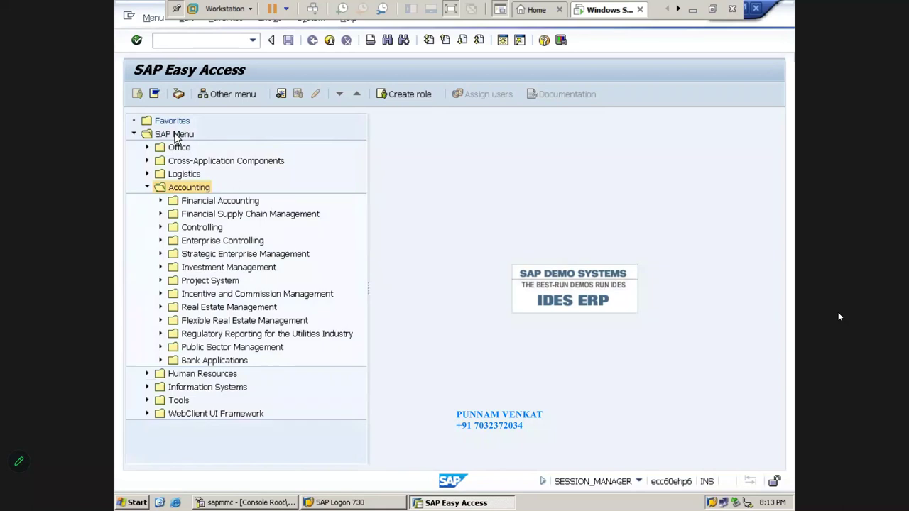
{"action": "key", "text": "Down"}
{"action": "key", "text": "Right"}
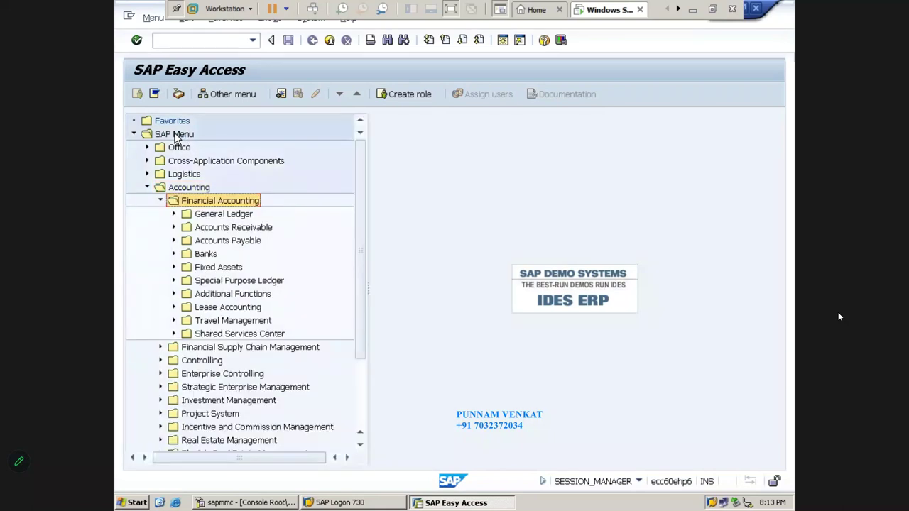
{"action": "key", "text": "Down"}
{"action": "key", "text": "Right"}
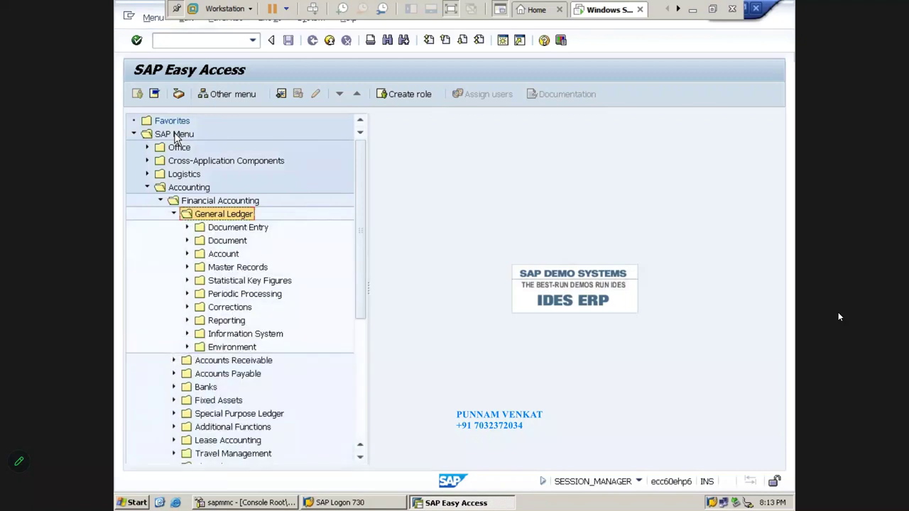
- Expand Master Records, Profit Center and Individual Processing under General Ledger, and widen the menu tree area
{"action": "key", "text": "Down"}
{"action": "key", "text": "Down"}
{"action": "key", "text": "Down"}
{"action": "key", "text": "Down"}
{"action": "key", "text": "Right"}
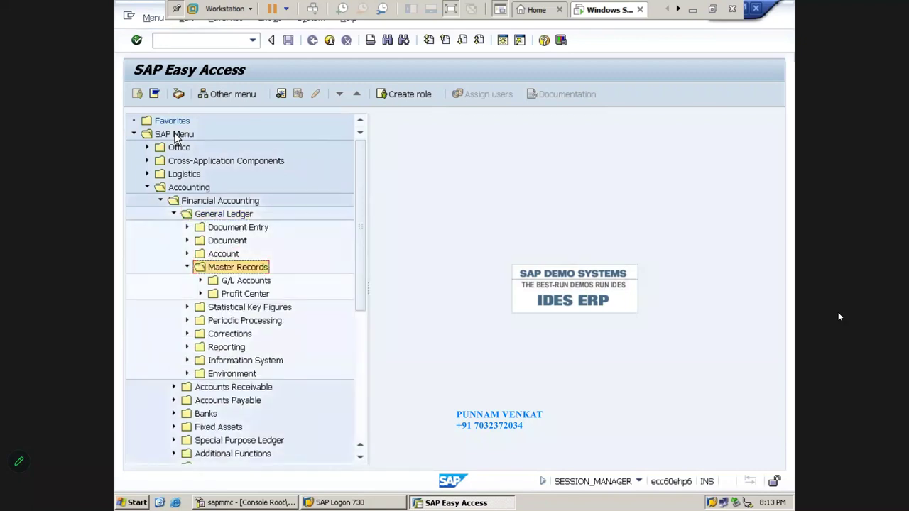
{"action": "key", "text": "Down"}
{"action": "key", "text": "Down"}
{"action": "key", "text": "Right"}
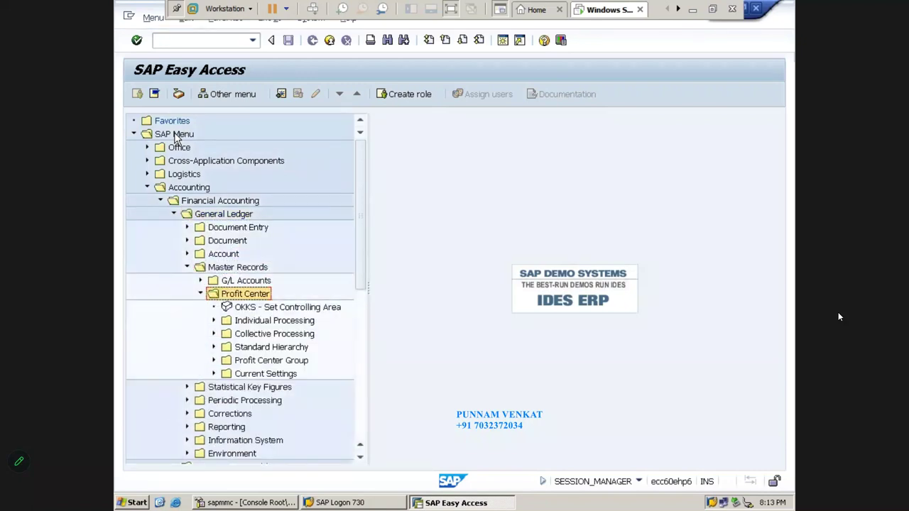
{"action": "key", "text": "Down"}
{"action": "key", "text": "Down"}
{"action": "key", "text": "Right"}
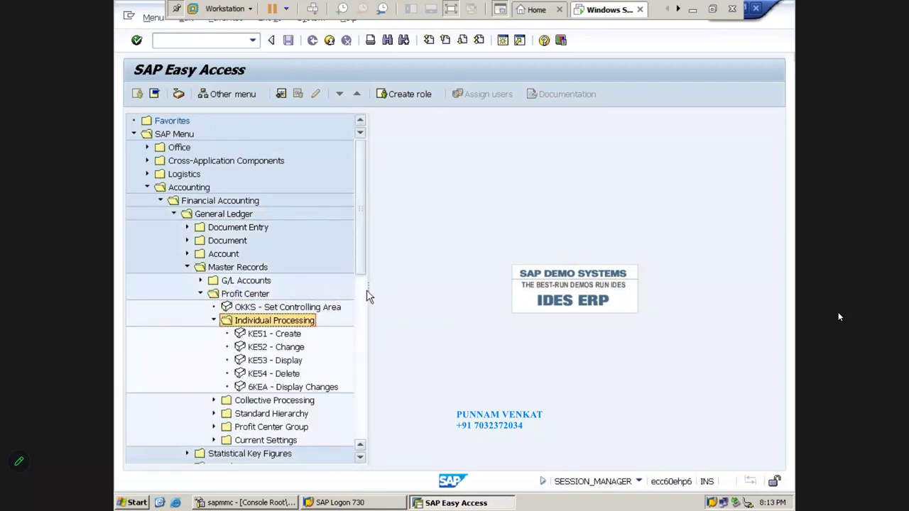
{"action": "left_click_drag", "start_coordinate": [369, 289], "coordinate": [489, 290]}
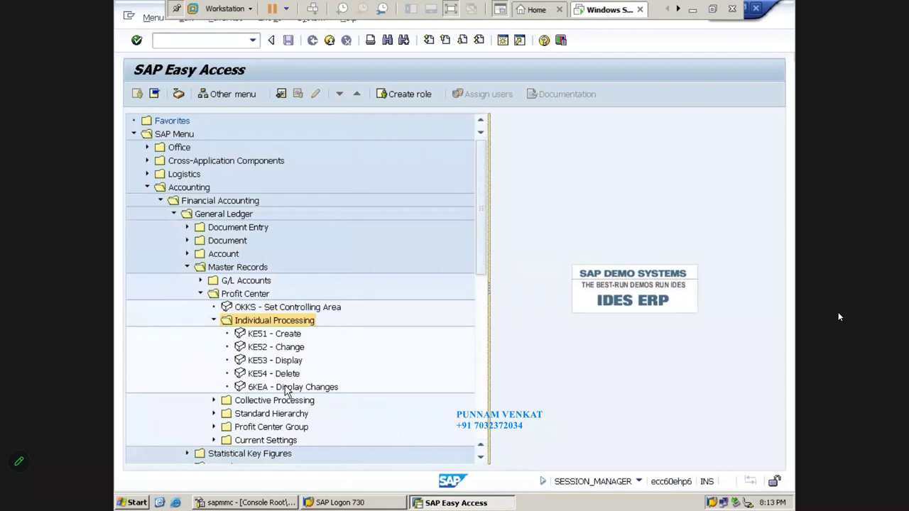
- Review the Individual Processing transactions KE51, KE52, KE53, KE54 and 6KEA, comparing them with the menu path in the Excel notes
{"action": "left_click", "coordinate": [290, 335]}
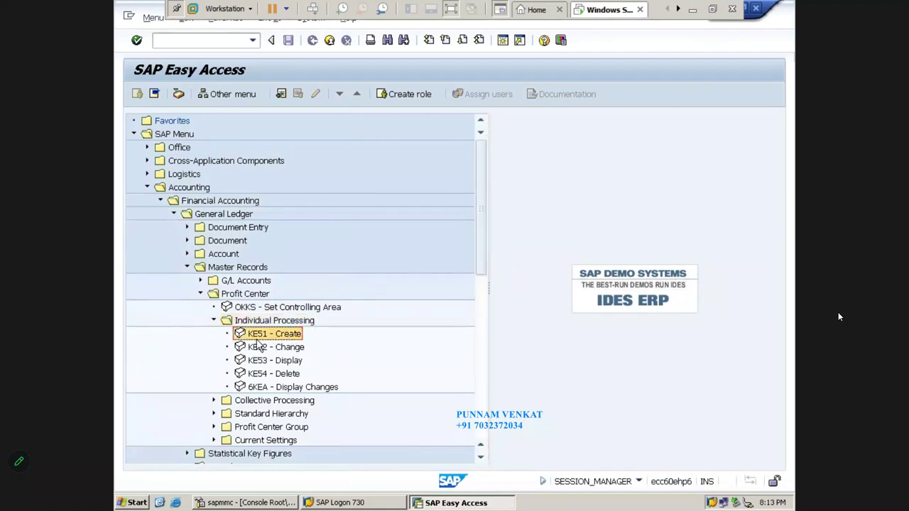
{"action": "left_click", "coordinate": [289, 353]}
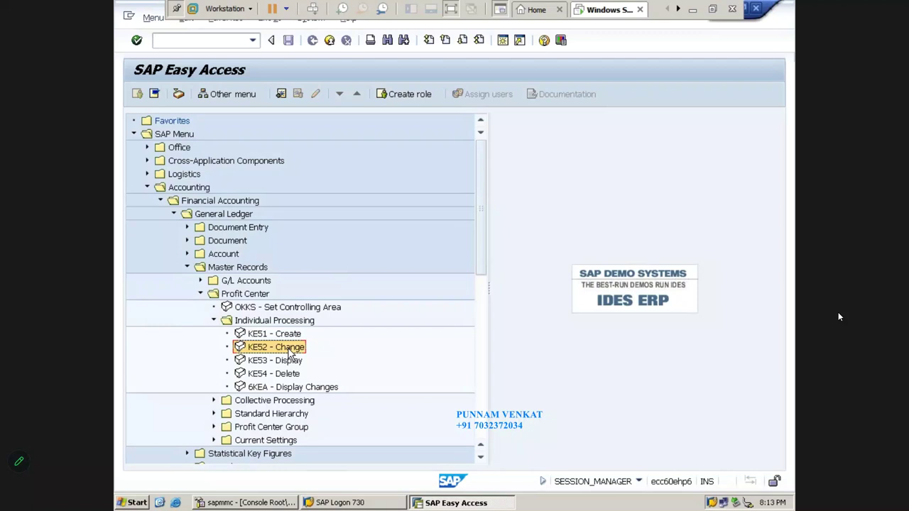
{"action": "left_click", "coordinate": [257, 364]}
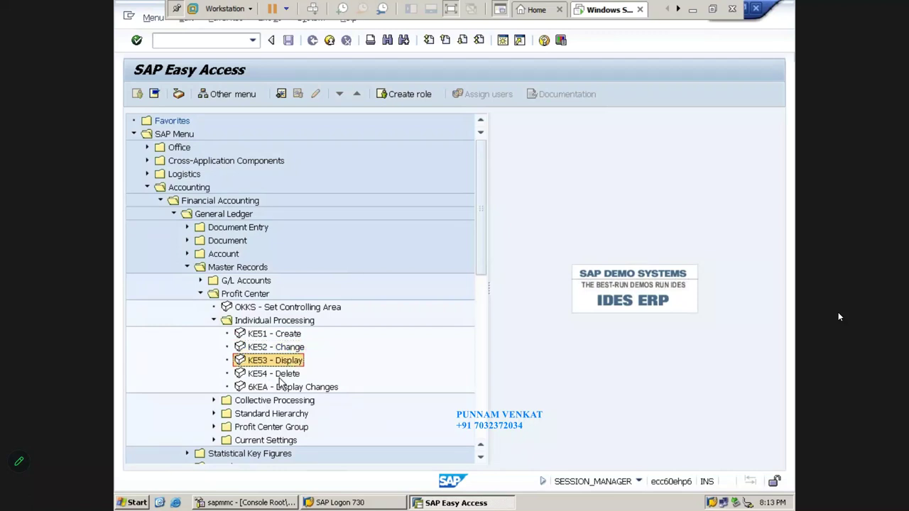
{"action": "left_click", "coordinate": [287, 376]}
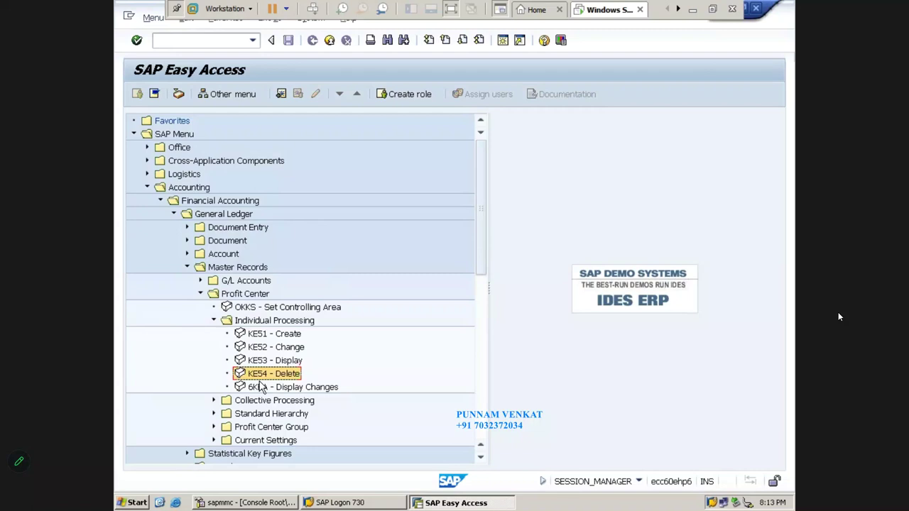
{"action": "left_click", "coordinate": [294, 389]}
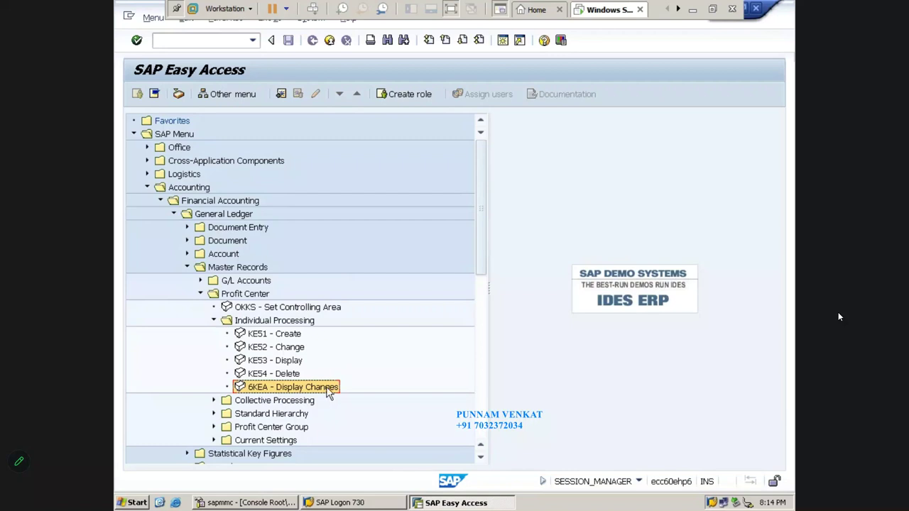
{"action": "left_click", "coordinate": [694, 11]}
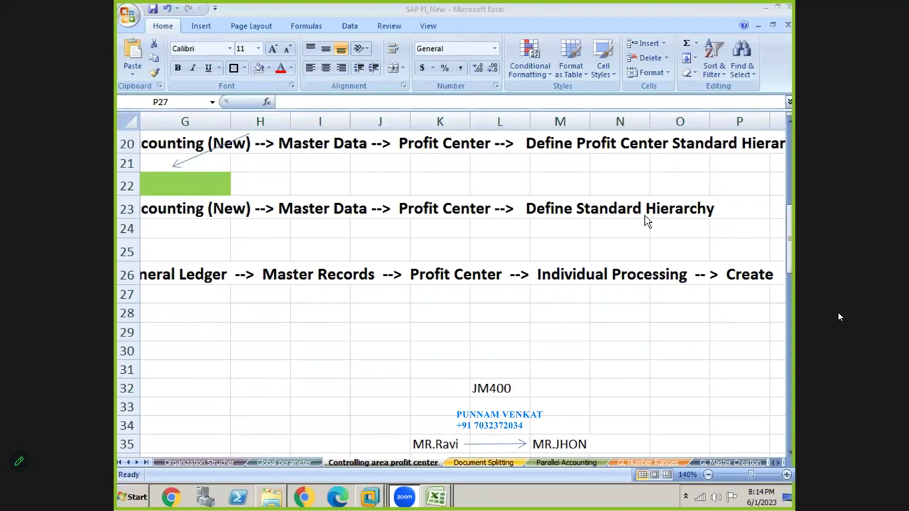
{"action": "key", "text": "alt+Tab"}
{"action": "key", "text": "alt+Tab"}
{"action": "key", "text": "alt+Tab"}
{"action": "key", "text": "alt+Tab"}
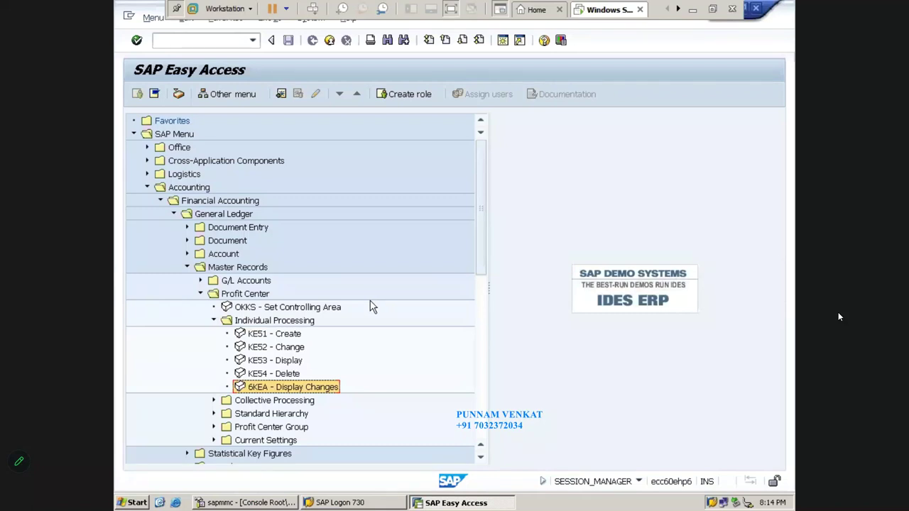
{"action": "left_click", "coordinate": [271, 339]}
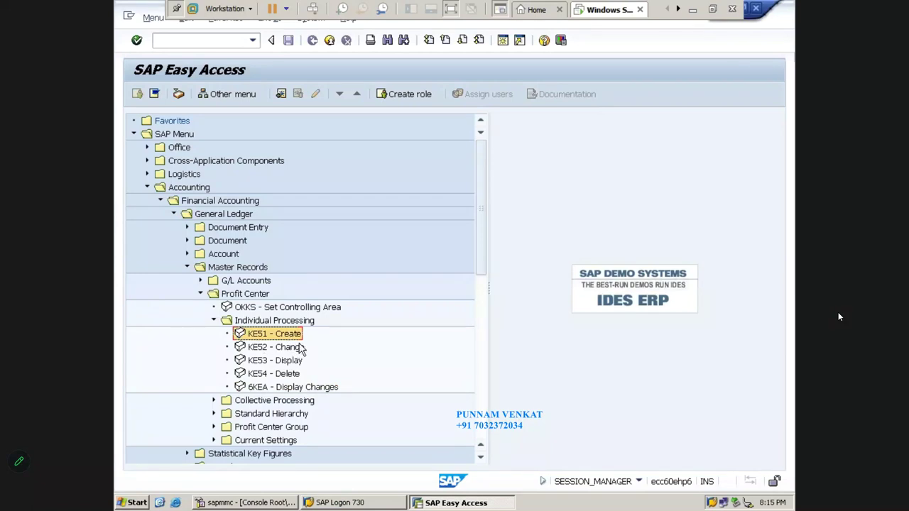
{"action": "left_click", "coordinate": [298, 348]}
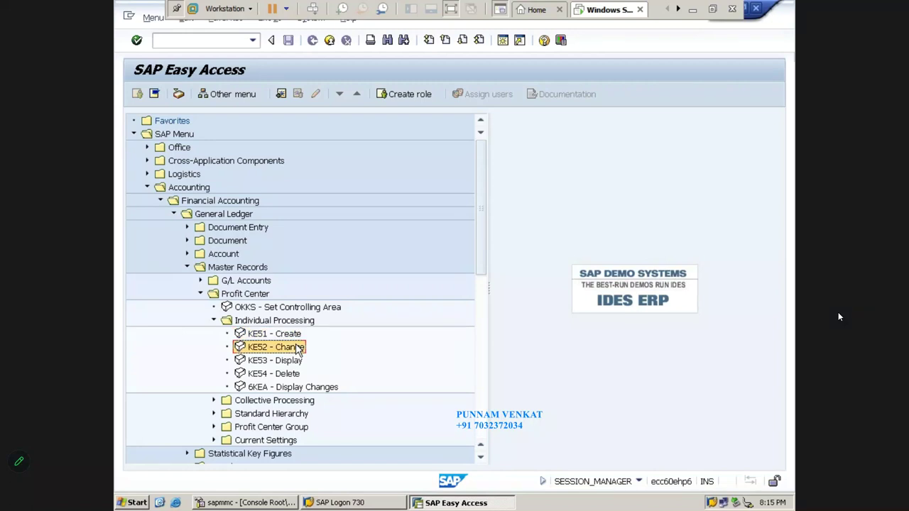
{"action": "left_click", "coordinate": [297, 362]}
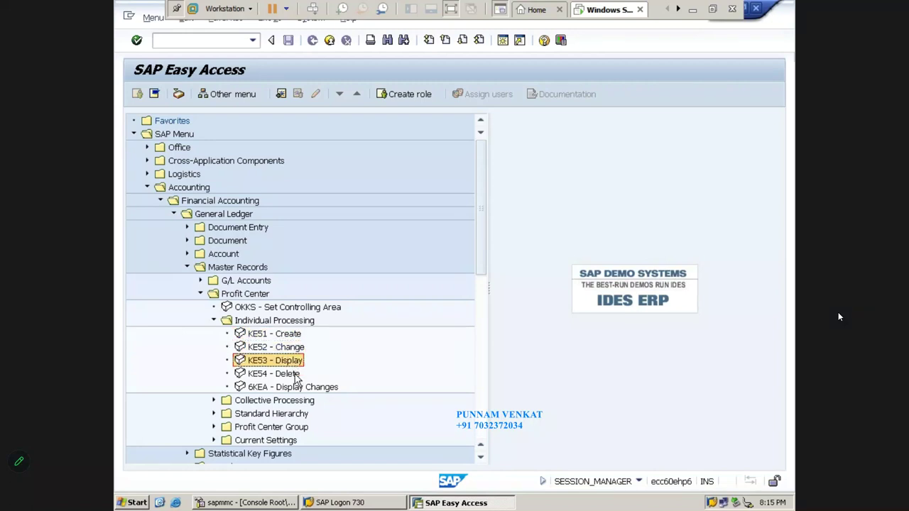
{"action": "left_click", "coordinate": [296, 376]}
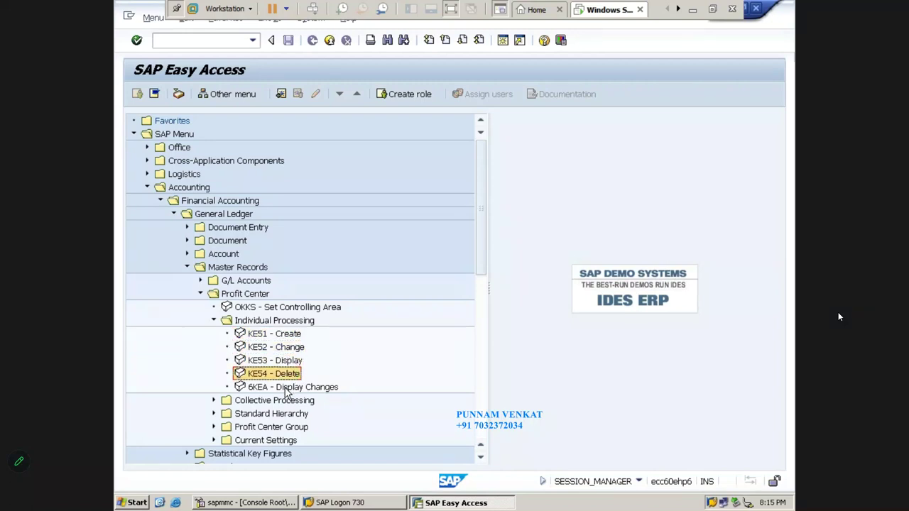
{"action": "left_click", "coordinate": [287, 389]}
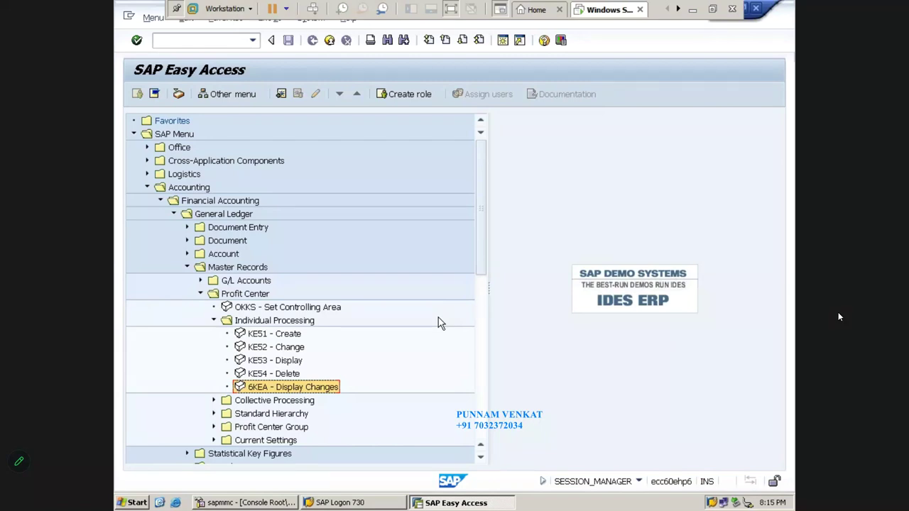
{"action": "left_click", "coordinate": [692, 9]}
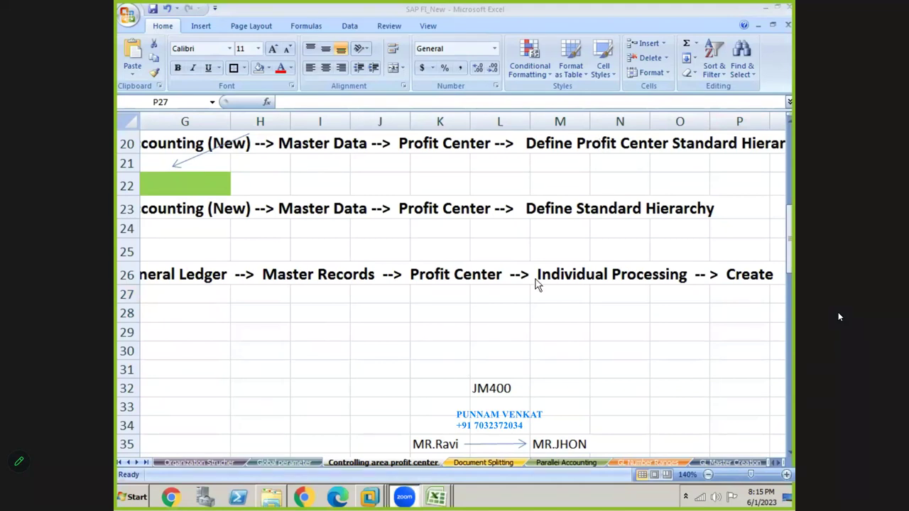
{"action": "key", "text": "alt+Tab"}
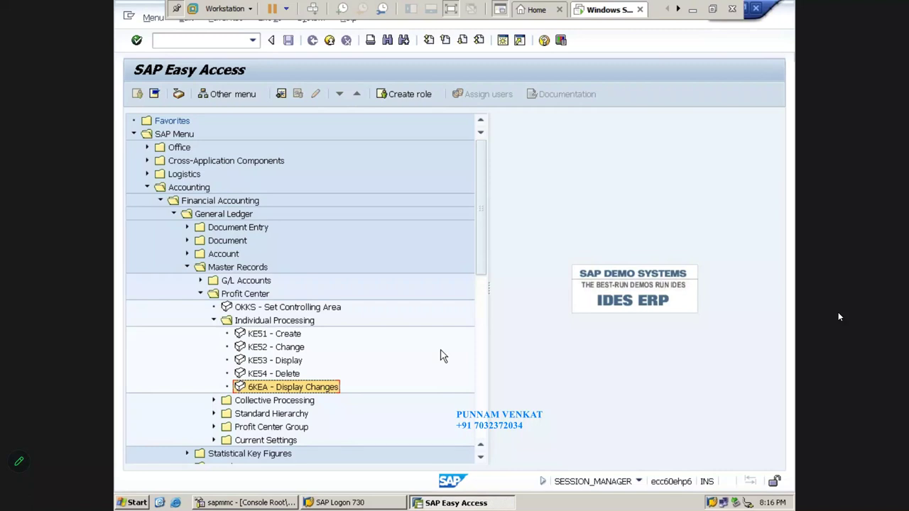
- Retrace the menu path from SAP Menu to Individual Processing and open the KE51 - Create profit center transaction
{"action": "left_click", "coordinate": [262, 338]}
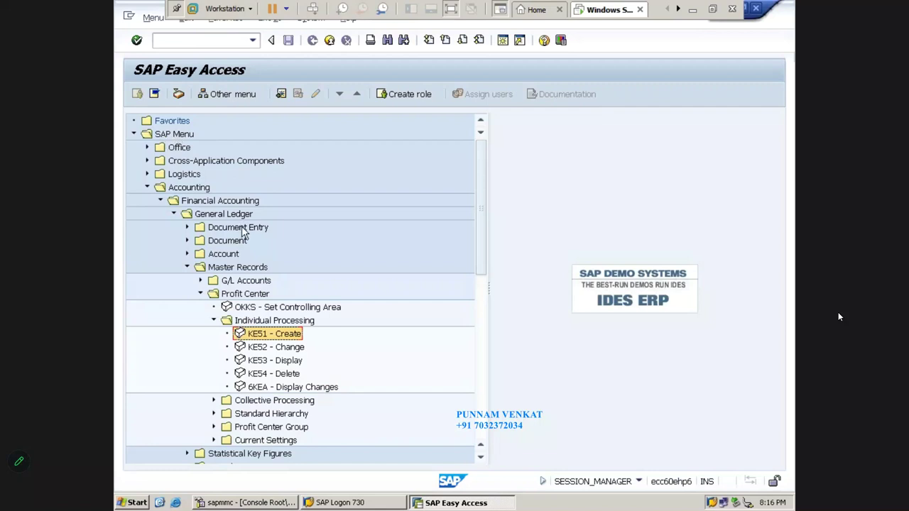
{"action": "left_click", "coordinate": [176, 134]}
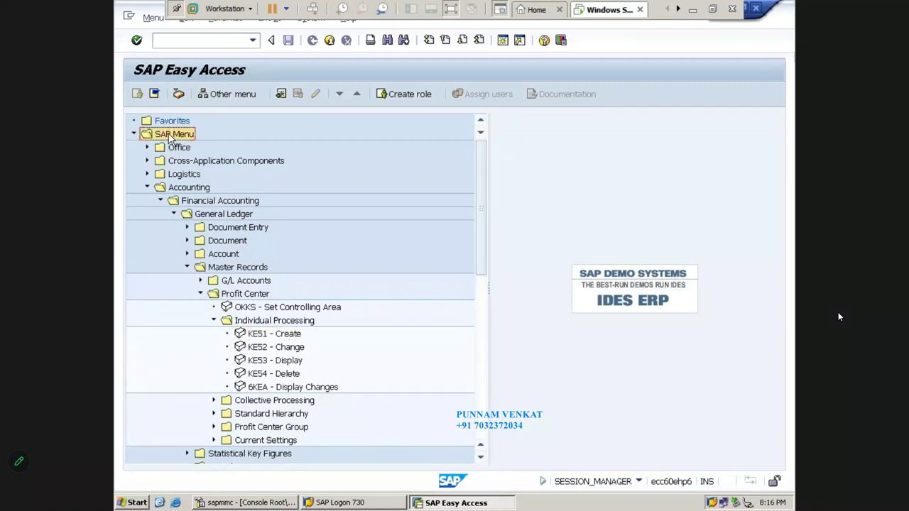
{"action": "left_click", "coordinate": [186, 188]}
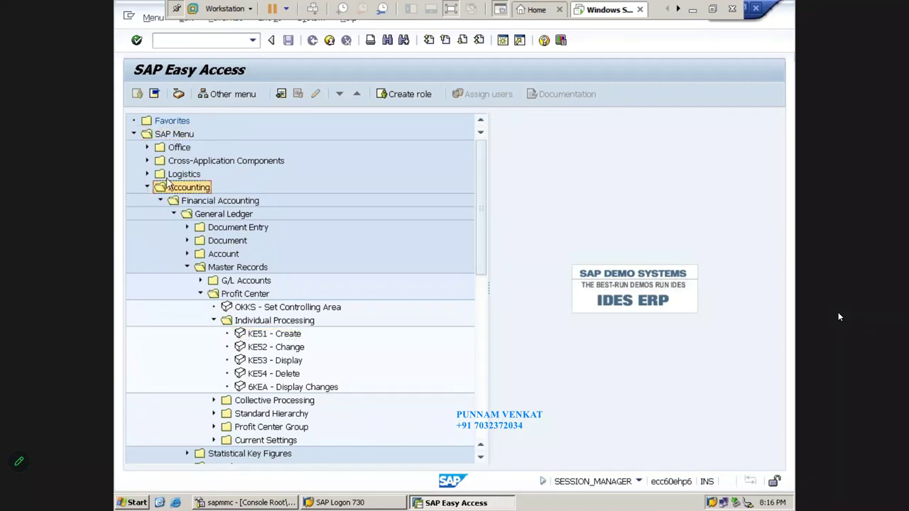
{"action": "left_click", "coordinate": [197, 204]}
{"action": "left_click", "coordinate": [208, 217]}
{"action": "left_click", "coordinate": [219, 271]}
{"action": "left_click", "coordinate": [234, 295]}
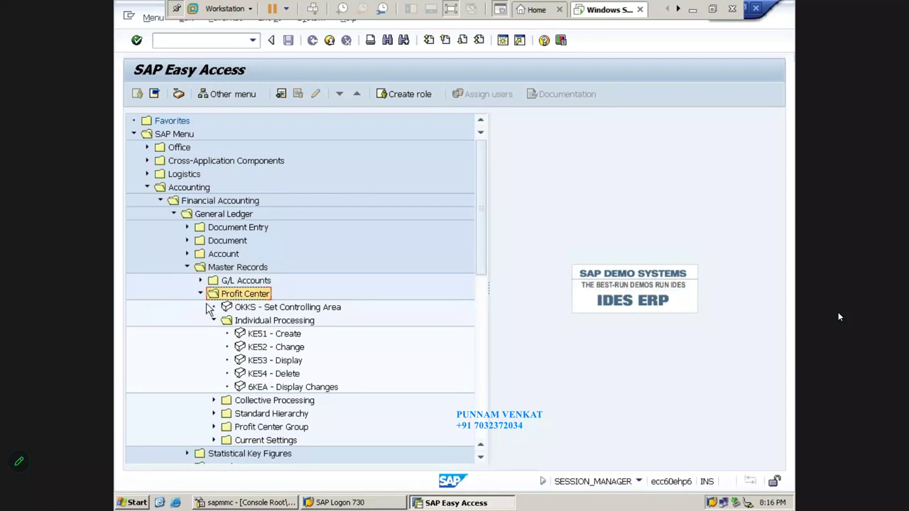
{"action": "left_click", "coordinate": [247, 323]}
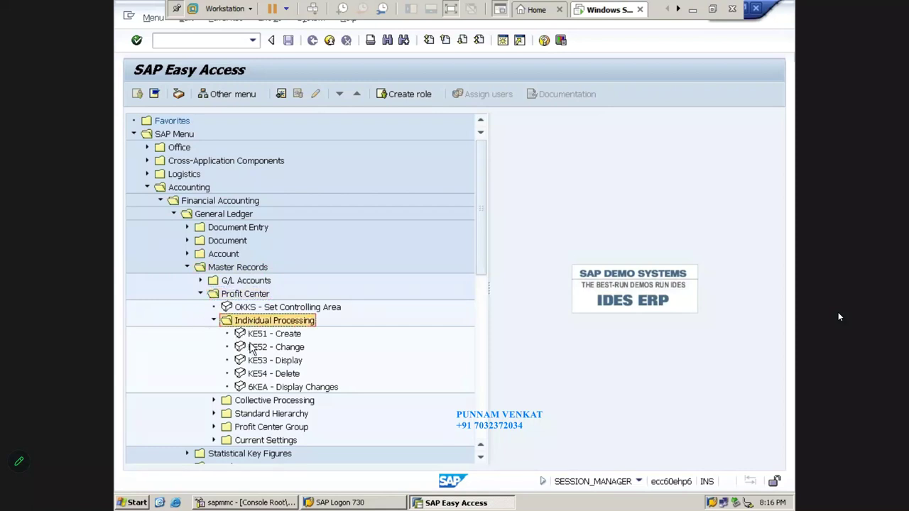
{"action": "left_click", "coordinate": [250, 336]}
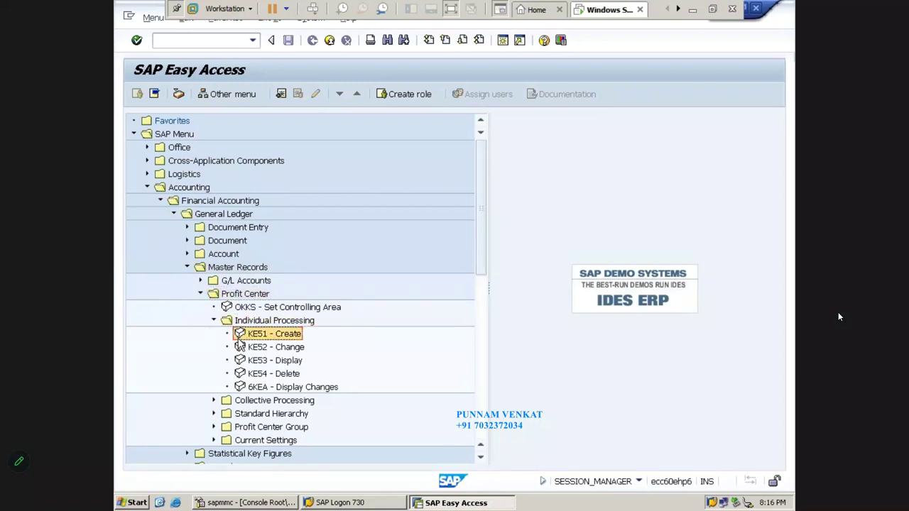
{"action": "double_click", "coordinate": [270, 337]}
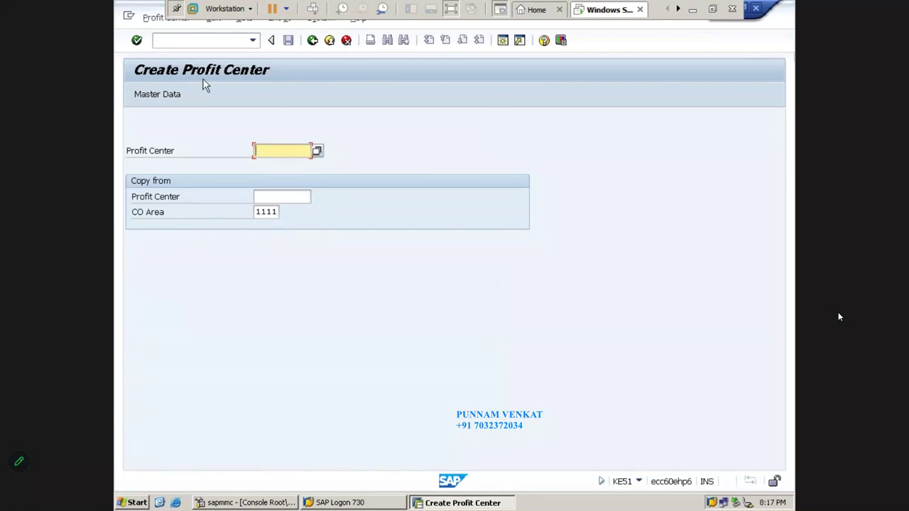
- Leave the Create Profit Center screen, switch to the Excel notes and locate the "1. Activate Controlling Area" entry
{"action": "left_click", "coordinate": [312, 40]}
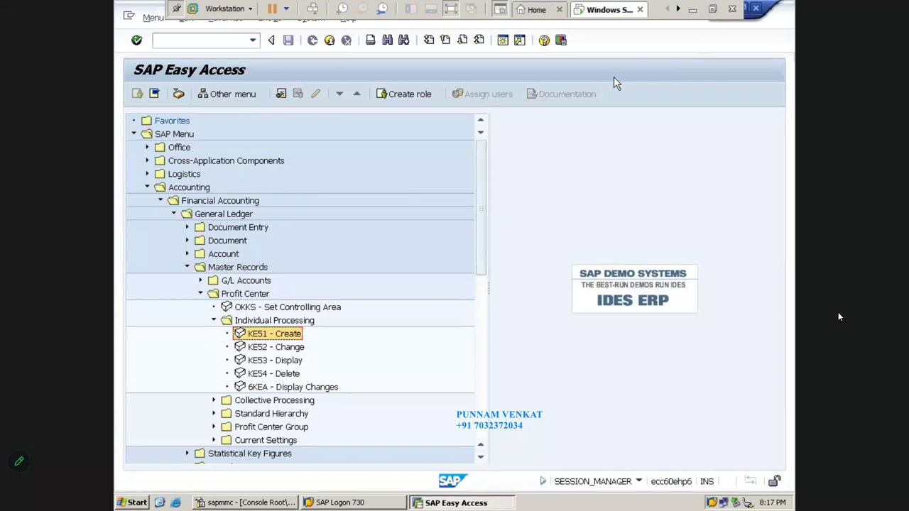
{"action": "key", "text": "alt+Tab"}
{"action": "left_click", "coordinate": [397, 326]}
{"action": "key", "text": "Left"}
{"action": "key", "text": "Left"}
{"action": "key", "text": "Left"}
{"action": "key", "text": "Left"}
{"action": "key", "text": "Left"}
{"action": "key", "text": "Left"}
{"action": "key", "text": "Left"}
{"action": "key", "text": "Left"}
{"action": "key", "text": "Left"}
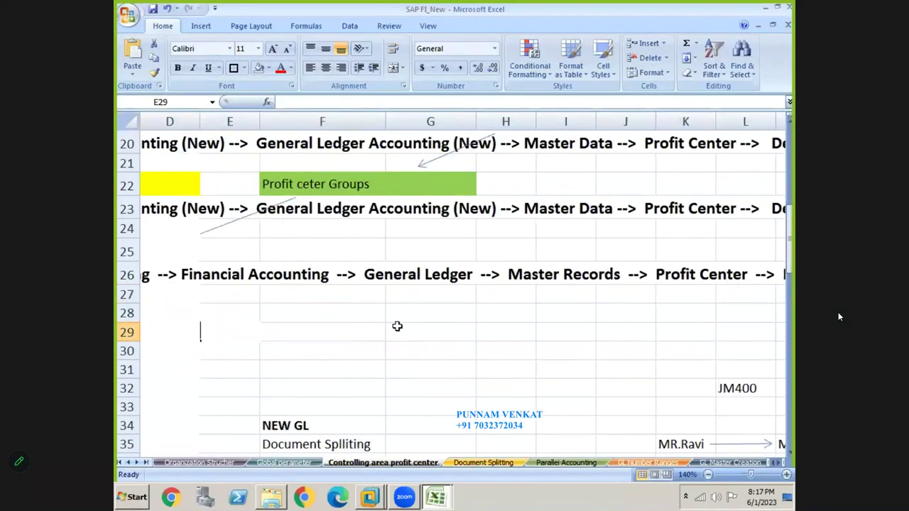
{"action": "key", "text": "Up"}
{"action": "key", "text": "Up"}
{"action": "key", "text": "Up"}
{"action": "key", "text": "Up"}
{"action": "key", "text": "Up"}
{"action": "key", "text": "Up"}
{"action": "key", "text": "Up"}
{"action": "key", "text": "Up"}
{"action": "key", "text": "Up"}
{"action": "key", "text": "Up"}
{"action": "key", "text": "Up"}
{"action": "key", "text": "Up"}
{"action": "key", "text": "Up"}
{"action": "key", "text": "Up"}
{"action": "key", "text": "Up"}
{"action": "key", "text": "Up"}
{"action": "key", "text": "Up"}
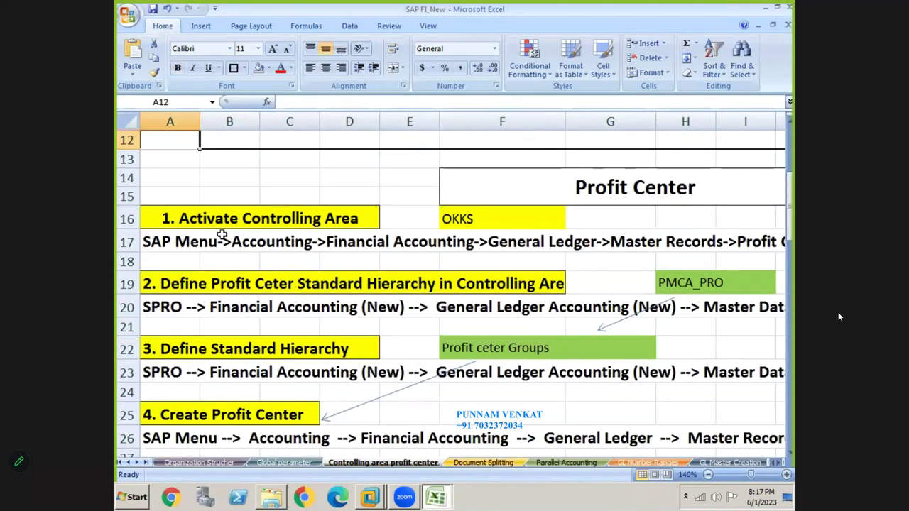
{"action": "left_click", "coordinate": [224, 239]}
{"action": "left_click", "coordinate": [217, 219]}
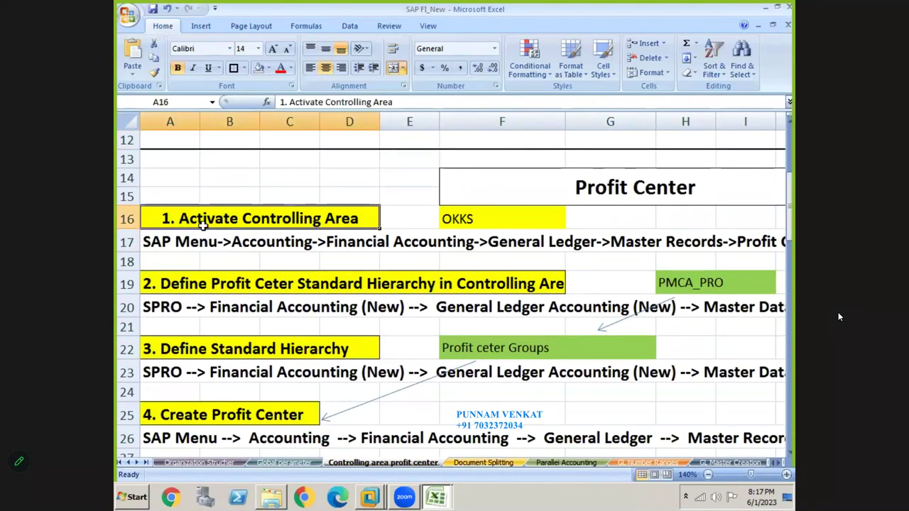
- Review the documented profit center steps from Activate Controlling Area through Create Profit Center in the worksheet
{"action": "key", "text": "Down"}
{"action": "key", "text": "Down"}
{"action": "key", "text": "Down"}
{"action": "key", "text": "Down"}
{"action": "key", "text": "Down"}
{"action": "key", "text": "Down"}
{"action": "key", "text": "Down"}
{"action": "key", "text": "Down"}
{"action": "key", "text": "Down"}
{"action": "key", "text": "Down"}
{"action": "key", "text": "Down"}
{"action": "key", "text": "Down"}
{"action": "key", "text": "Down"}
{"action": "key", "text": "Down"}
{"action": "key", "text": "Down"}
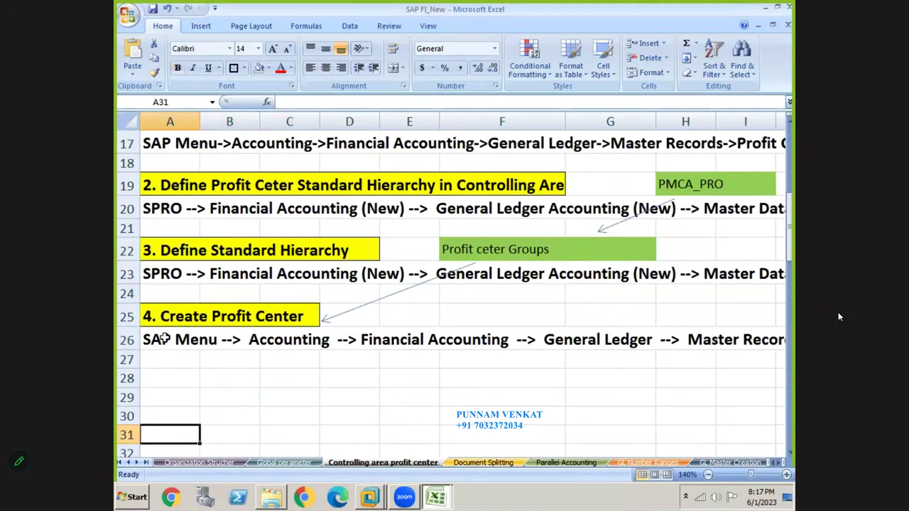
{"action": "left_click", "coordinate": [212, 321]}
{"action": "key", "text": "Up"}
{"action": "key", "text": "Up"}
{"action": "key", "text": "Up"}
{"action": "key", "text": "Up"}
{"action": "key", "text": "Up"}
{"action": "key", "text": "Up"}
{"action": "key", "text": "Up"}
{"action": "key", "text": "Up"}
{"action": "key", "text": "Up"}
{"action": "key", "text": "Up"}
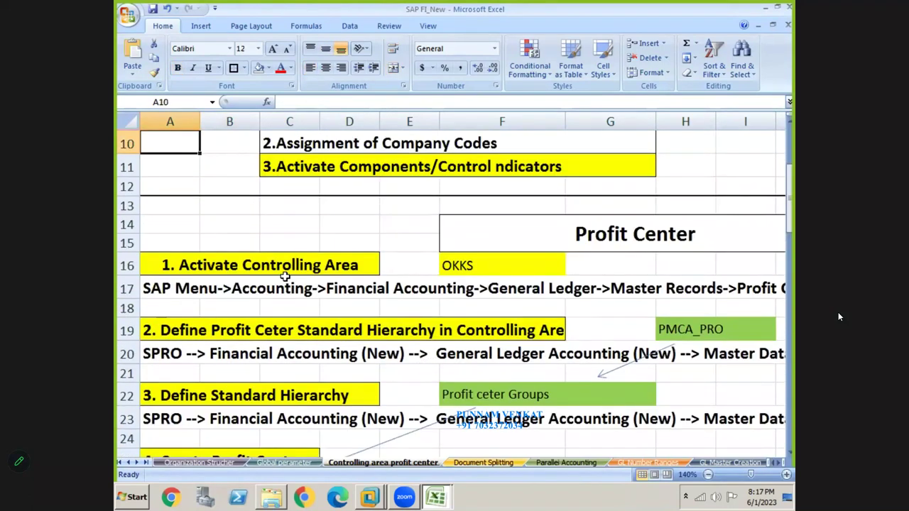
- Copy the transaction code OKKS from cell F16 beside the Activate Controlling Area heading
{"action": "left_click", "coordinate": [277, 287]}
{"action": "left_click", "coordinate": [267, 262]}
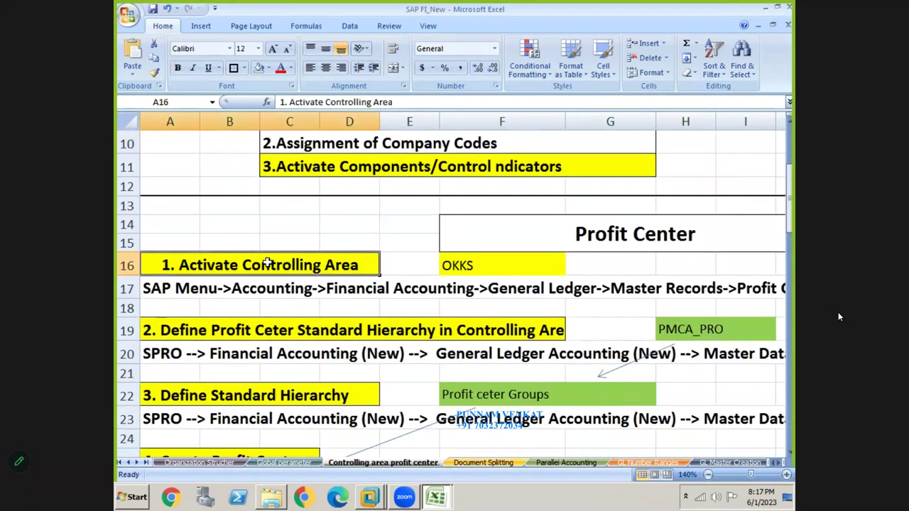
{"action": "left_click", "coordinate": [466, 273]}
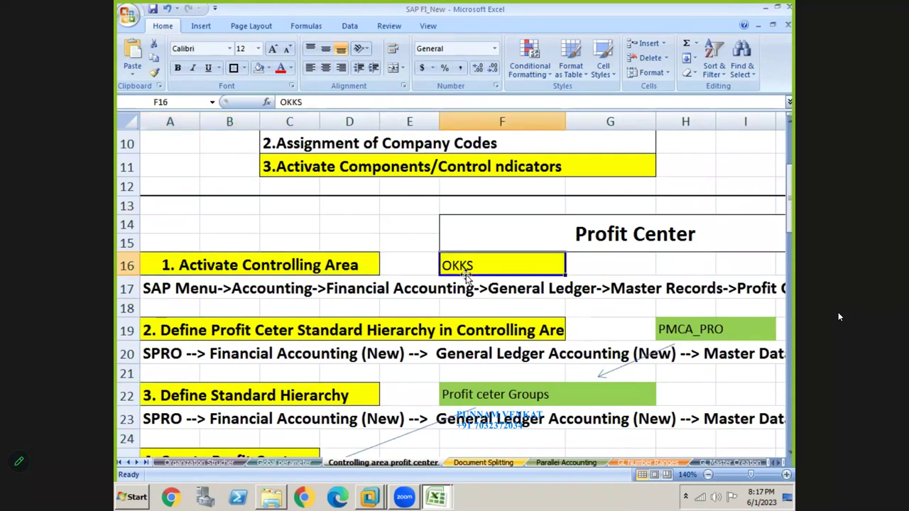
{"action": "key", "text": "ctrl+c"}
- Switch back to SAP Easy Access and run the copied transaction code OKKS
{"action": "key", "text": "alt+Tab"}
{"action": "key", "text": "alt+Tab"}
{"action": "key", "text": "alt+Tab"}
{"action": "key", "text": "alt+Tab"}
{"action": "key", "text": "alt+Tab"}
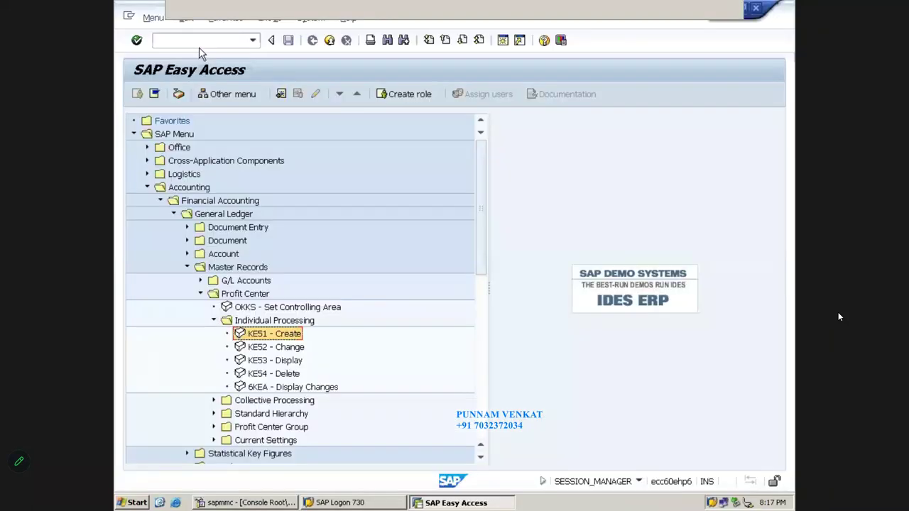
{"action": "left_click", "coordinate": [199, 41]}
{"action": "key", "text": "ctrl+v"}
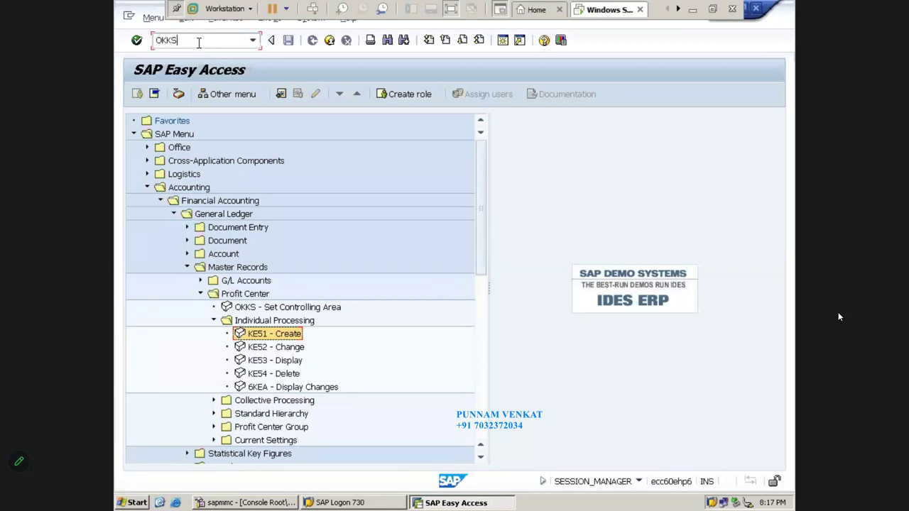
{"action": "key", "text": "Return"}
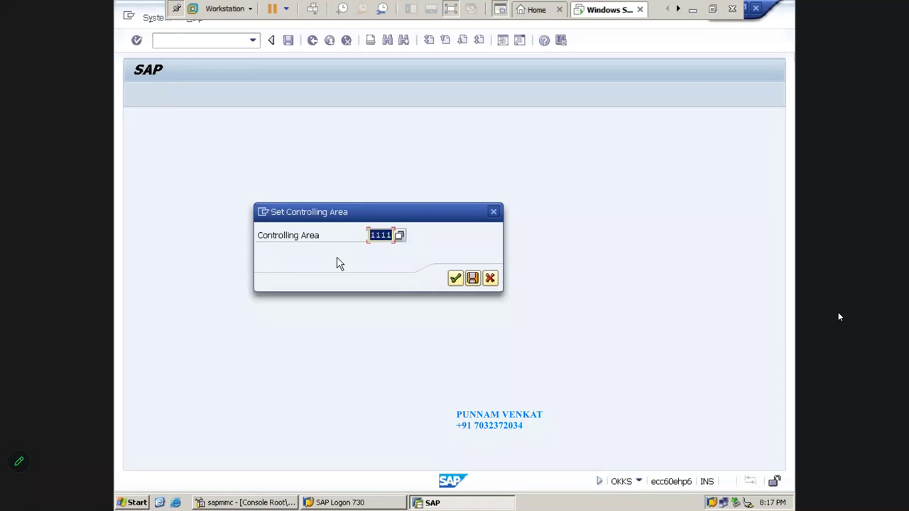
- Set the controlling area to PMCA and confirm it
{"action": "type", "text": "P"}
{"action": "key", "text": "Down"}
{"action": "key", "text": "Return"}
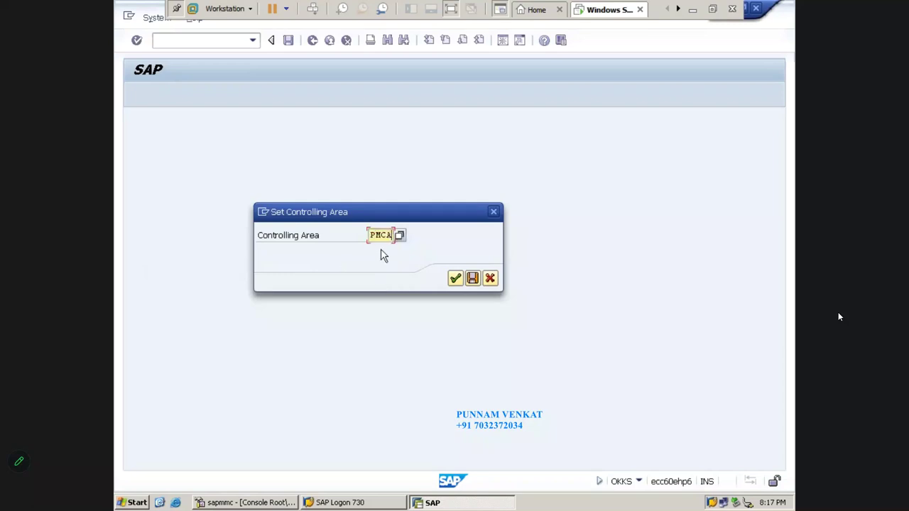
{"action": "left_click", "coordinate": [454, 280]}
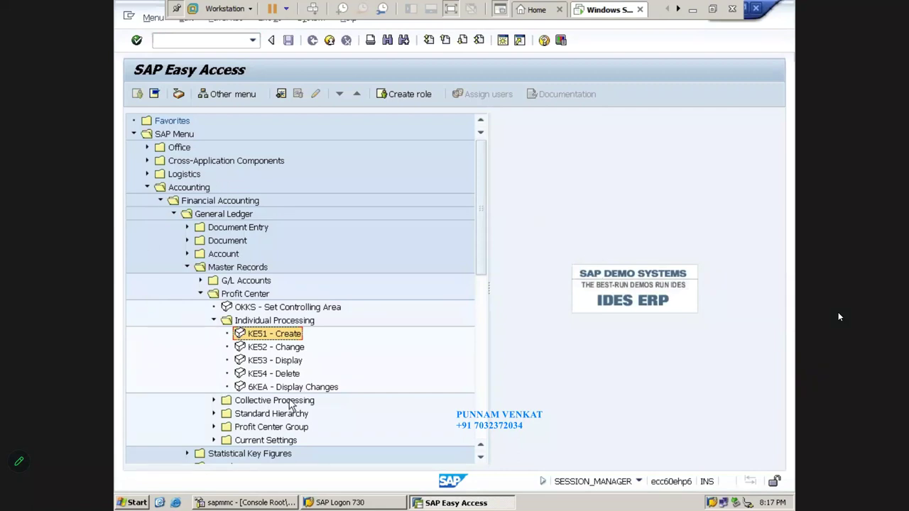
- Open the KE51 - Create transaction and start a new profit center with the code PM100
{"action": "double_click", "coordinate": [273, 334]}
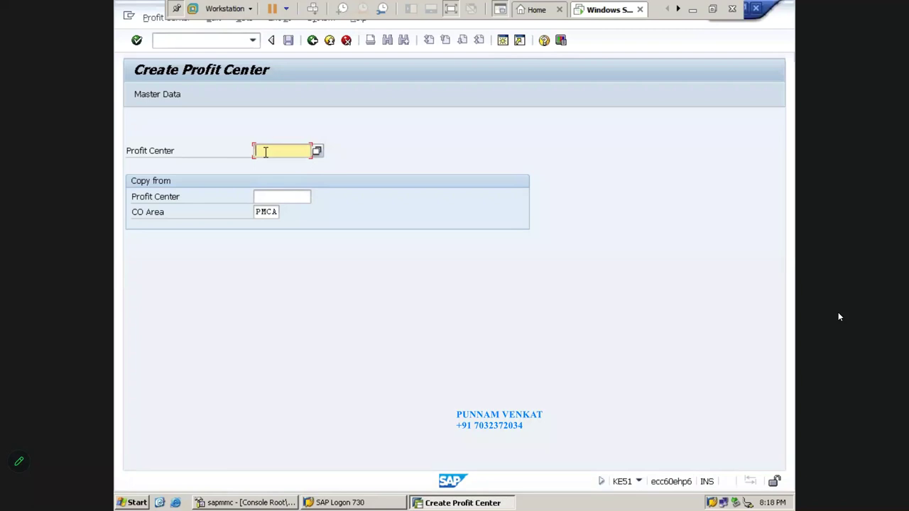
{"action": "type", "text": "PM100"}
{"action": "key", "text": "Return"}
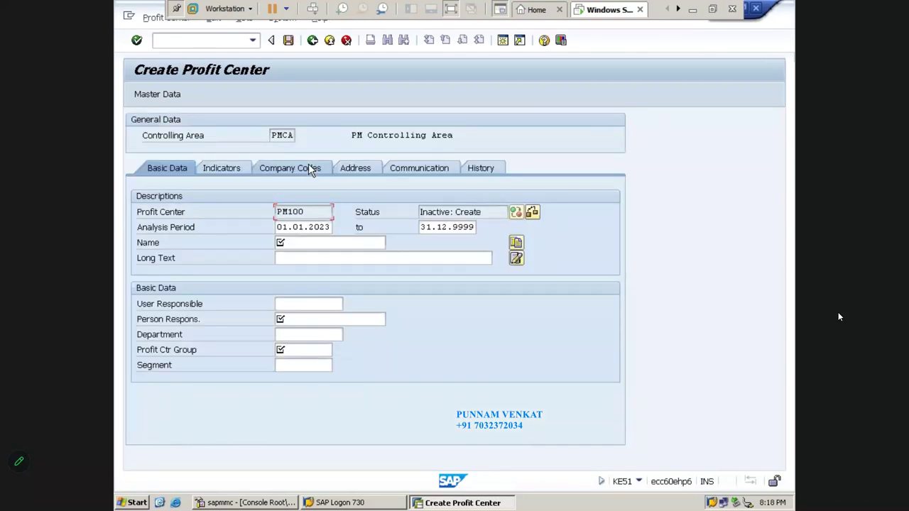
- Name the profit center "PM Steel sheet PC" and enter the long text "PM Steel sheet Profit Center"
{"action": "left_click", "coordinate": [295, 241]}
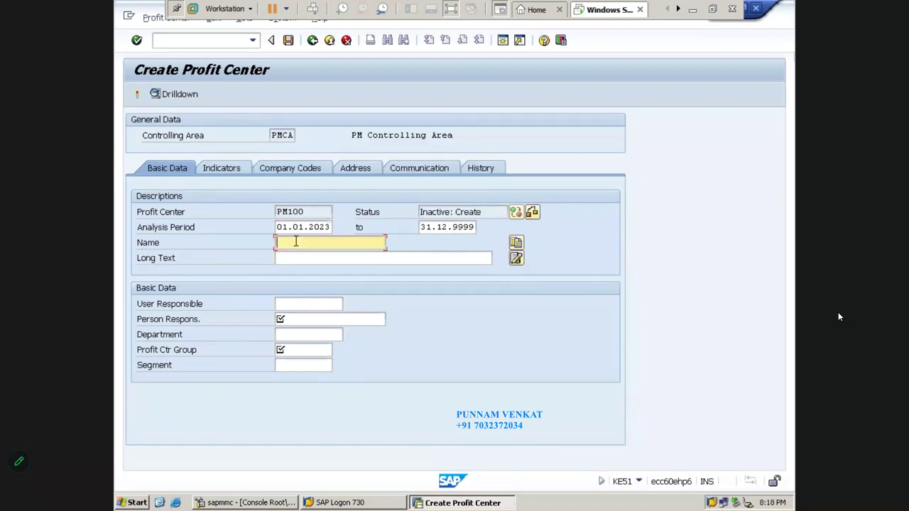
{"action": "type", "text": "PM Steel"}
{"action": "type", "text": " sheet po"}
{"action": "key", "text": "BackSpace"}
{"action": "key", "text": "BackSpace"}
{"action": "type", "text": "PC"}
{"action": "key", "text": "Tab"}
{"action": "type", "text": "PM Steel sh"}
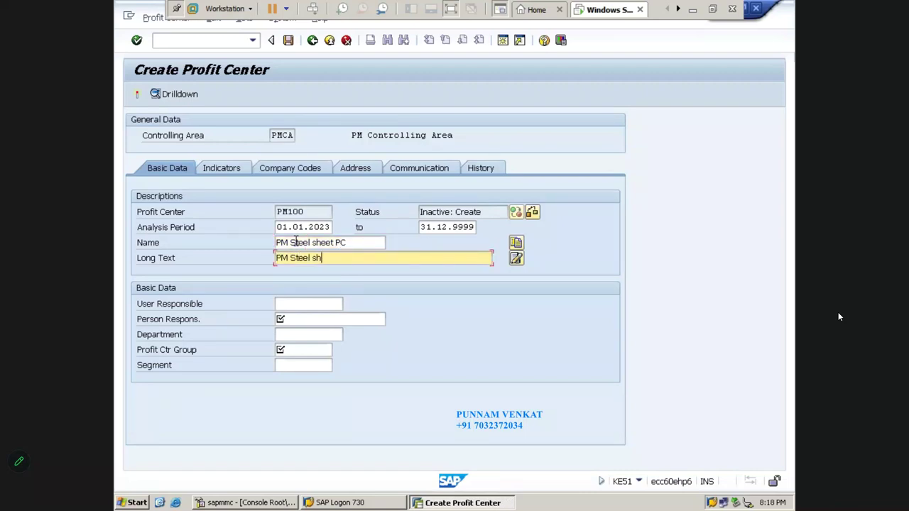
{"action": "type", "text": "eet Profit Center"}
- Enter the name of the person responsible and assign the profit center group PMST_SD (PM Steel sheet PCG)
{"action": "left_click", "coordinate": [295, 242]}
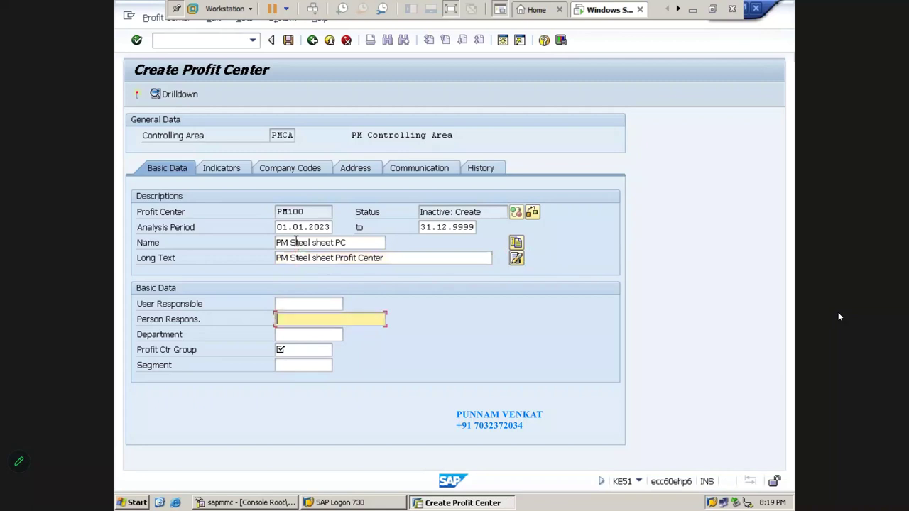
{"action": "type", "text": "MR Madhu"}
{"action": "key", "text": "Return"}
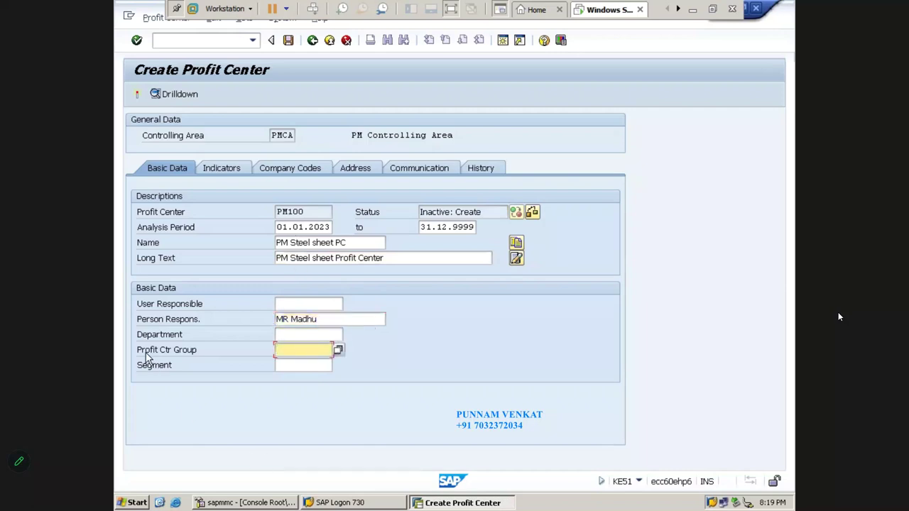
{"action": "left_click", "coordinate": [338, 352]}
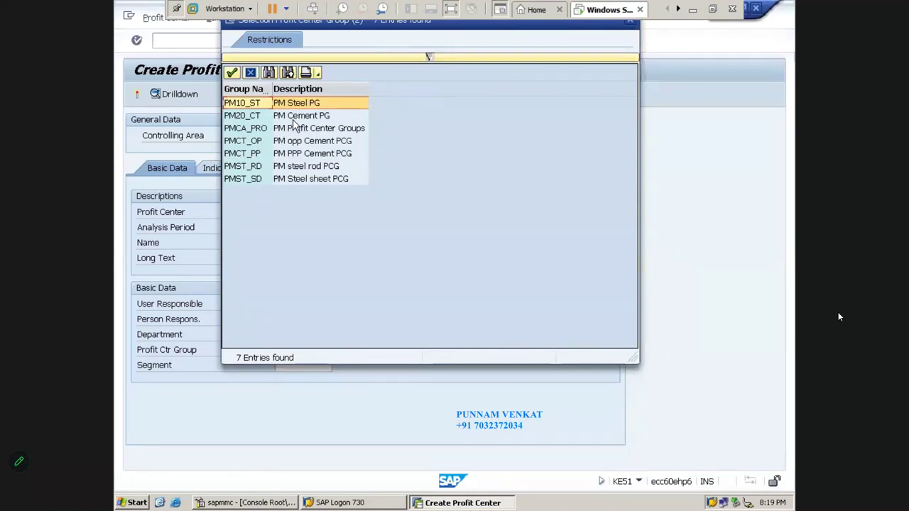
{"action": "left_click", "coordinate": [241, 179]}
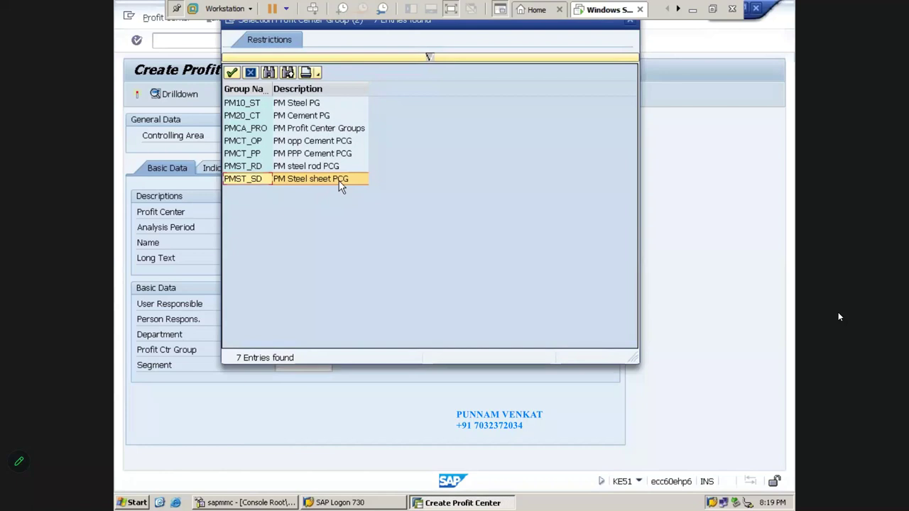
{"action": "double_click", "coordinate": [278, 183]}
{"action": "key", "text": "Tab"}
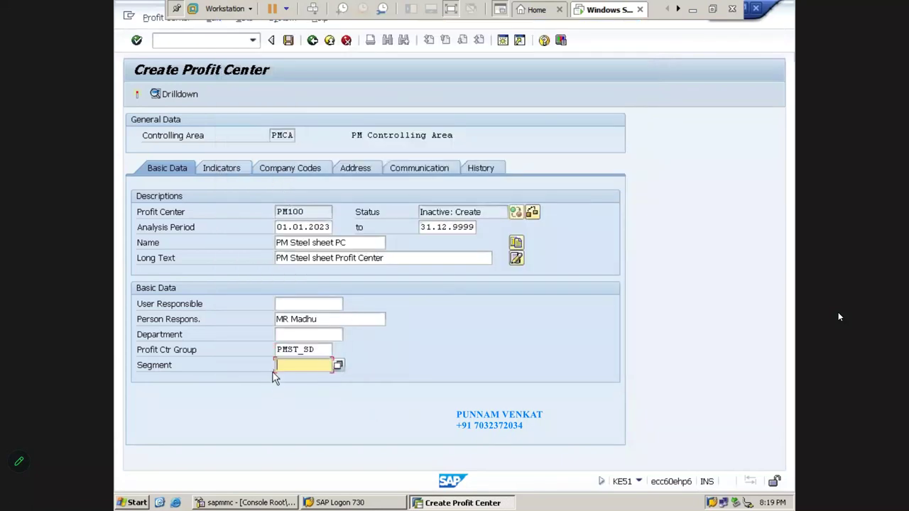
- Assign the segment PMSS (PM Steel sheet segment) to the profit center from the list of available segments
{"action": "left_click", "coordinate": [338, 365]}
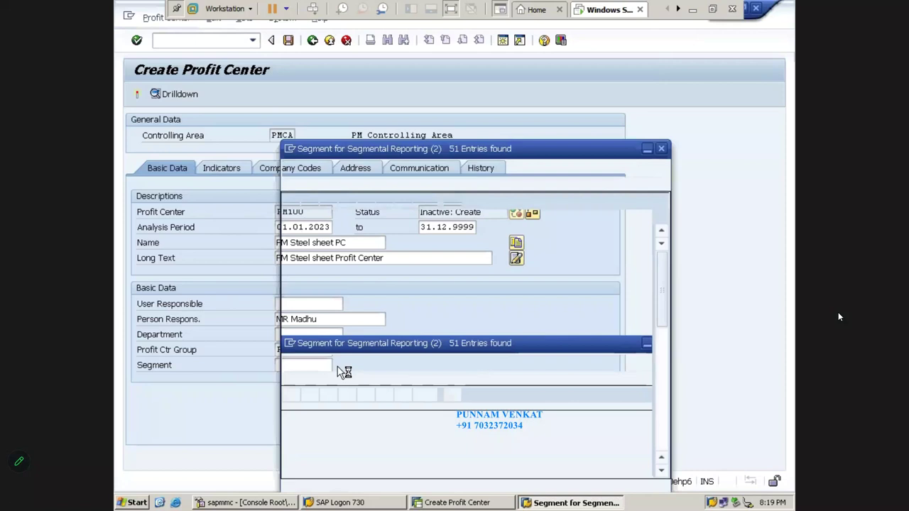
{"action": "left_click_drag", "start_coordinate": [470, 151], "coordinate": [467, 109]}
{"action": "scroll", "coordinate": [329, 372], "scroll_direction": "down", "scroll_amount": 6}
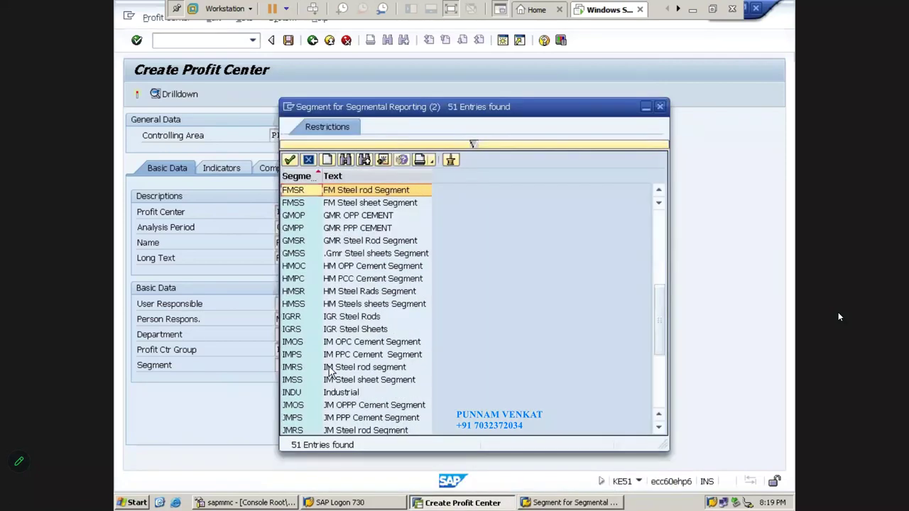
{"action": "scroll", "coordinate": [329, 373], "scroll_direction": "down", "scroll_amount": 4}
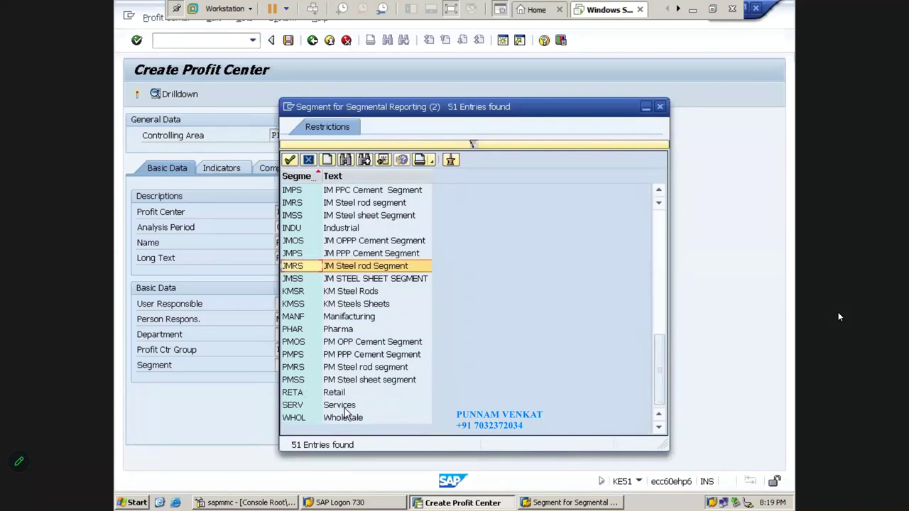
{"action": "left_click", "coordinate": [340, 382]}
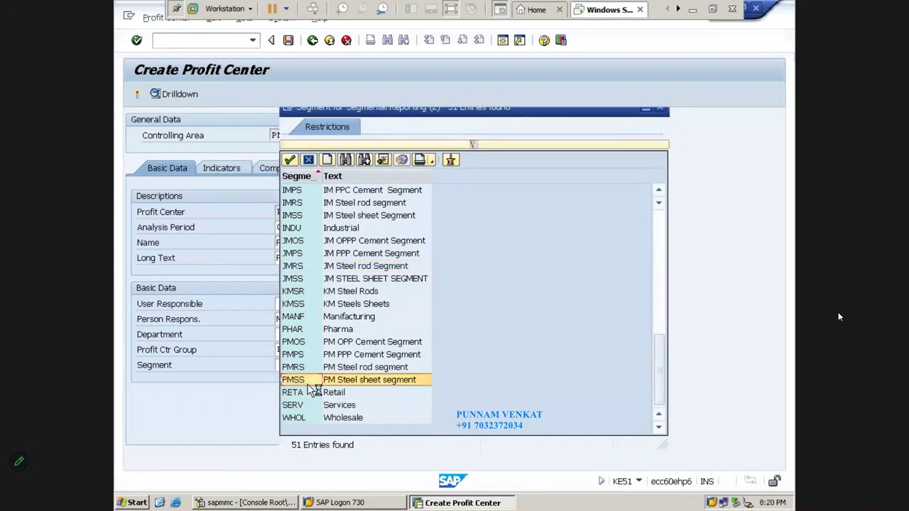
{"action": "double_click", "coordinate": [309, 382]}
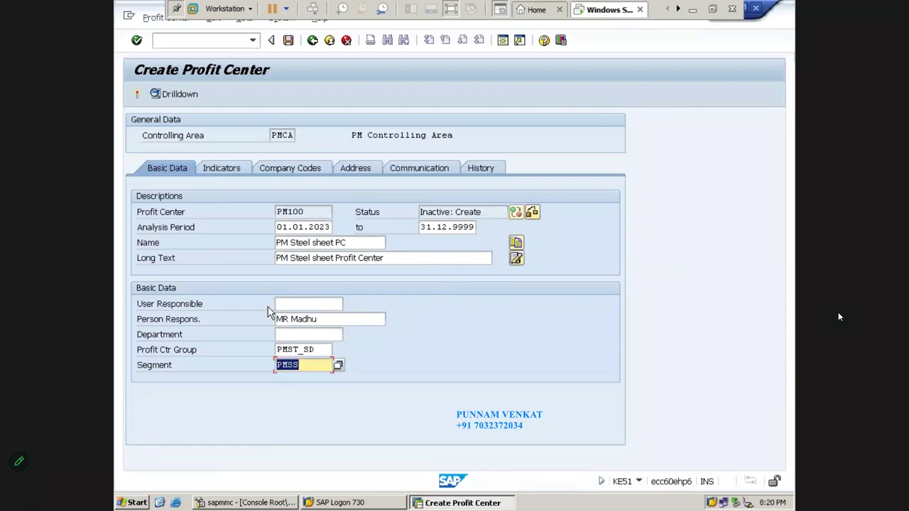
- Check the profit center's analysis period, name, long text, person responsible, profit center group and segment entries
{"action": "left_click_drag", "start_coordinate": [316, 212], "coordinate": [474, 227]}
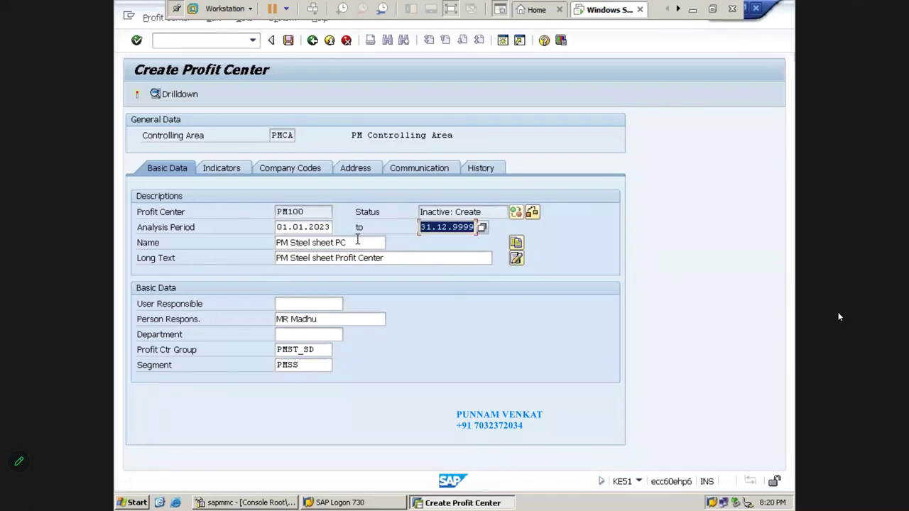
{"action": "left_click_drag", "start_coordinate": [355, 242], "coordinate": [271, 244]}
{"action": "left_click_drag", "start_coordinate": [399, 255], "coordinate": [250, 256]}
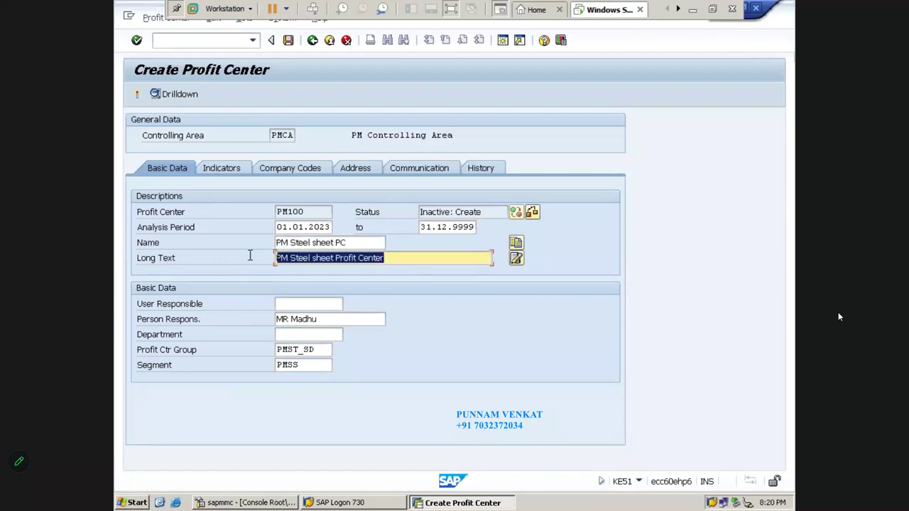
{"action": "left_click_drag", "start_coordinate": [333, 321], "coordinate": [254, 321]}
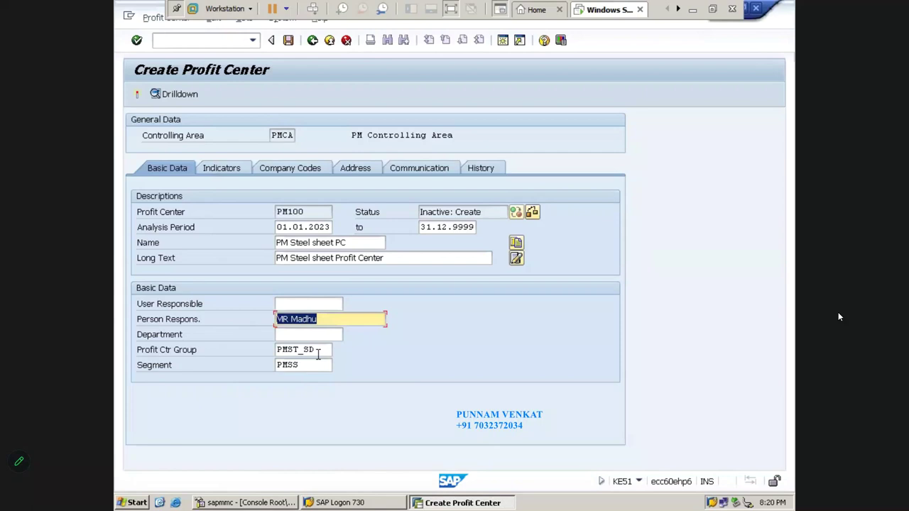
{"action": "left_click_drag", "start_coordinate": [317, 353], "coordinate": [142, 357]}
{"action": "left_click_drag", "start_coordinate": [331, 365], "coordinate": [120, 391]}
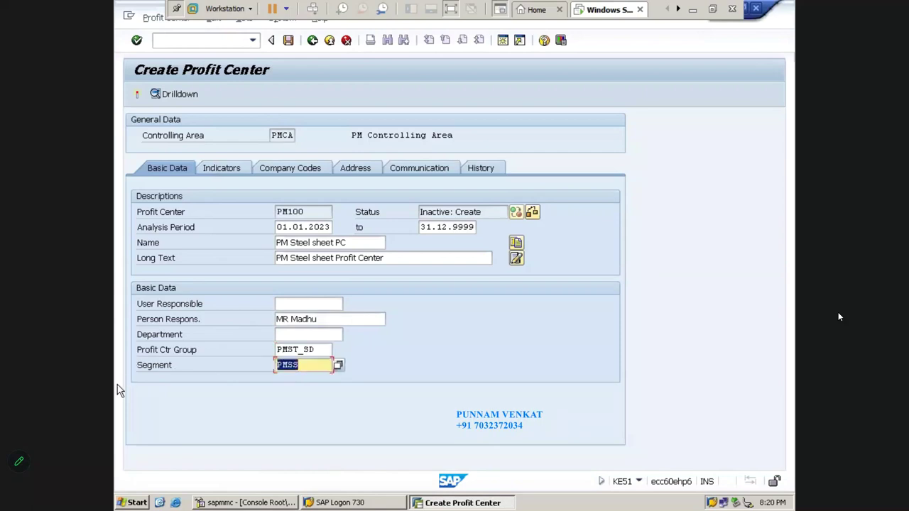
{"action": "key", "text": "Return"}
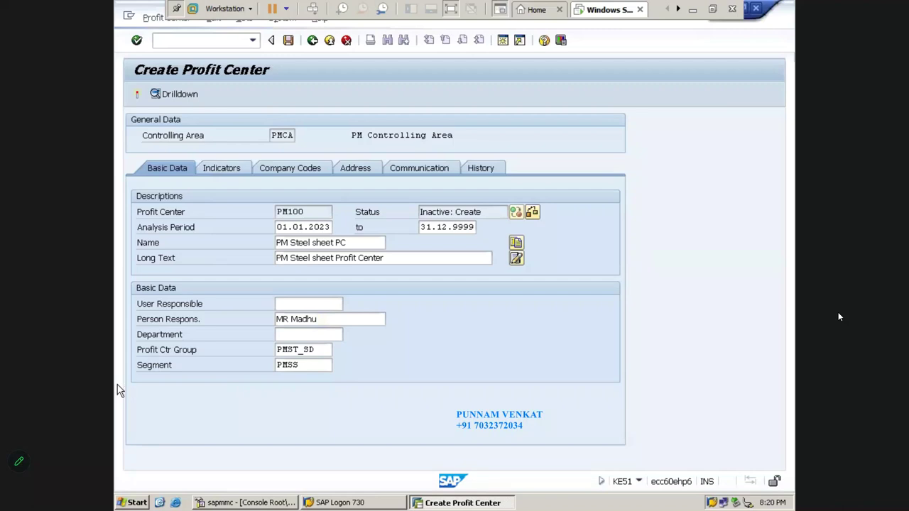
- Save profit center PM100, acknowledge the information dialog and activate the profit center
{"action": "left_click", "coordinate": [288, 41]}
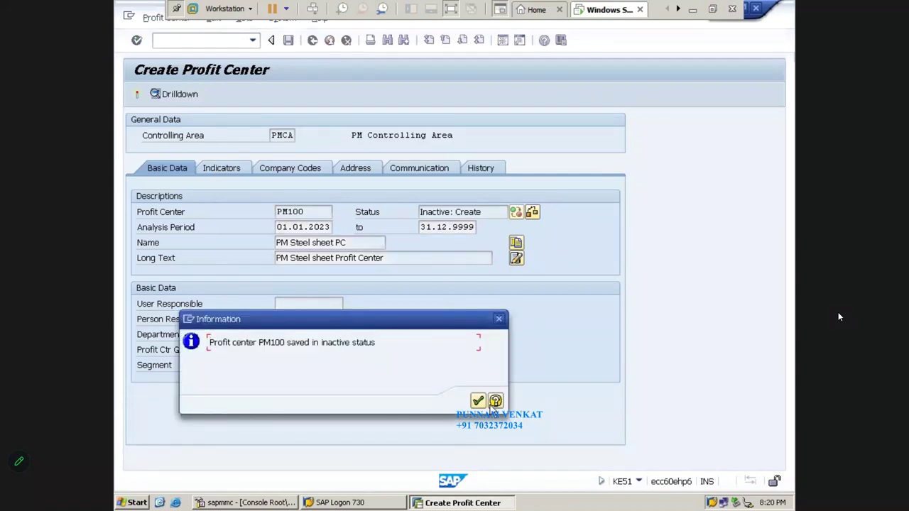
{"action": "left_click", "coordinate": [478, 401]}
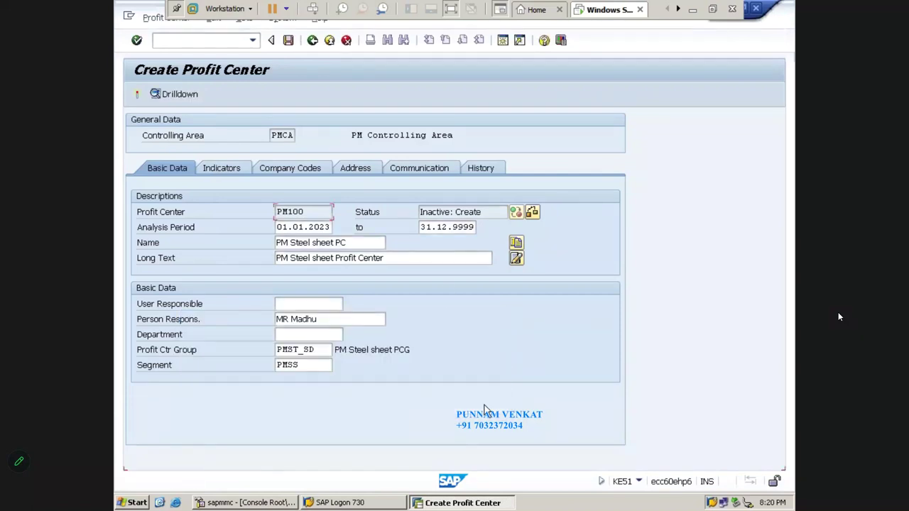
{"action": "left_click", "coordinate": [137, 96]}
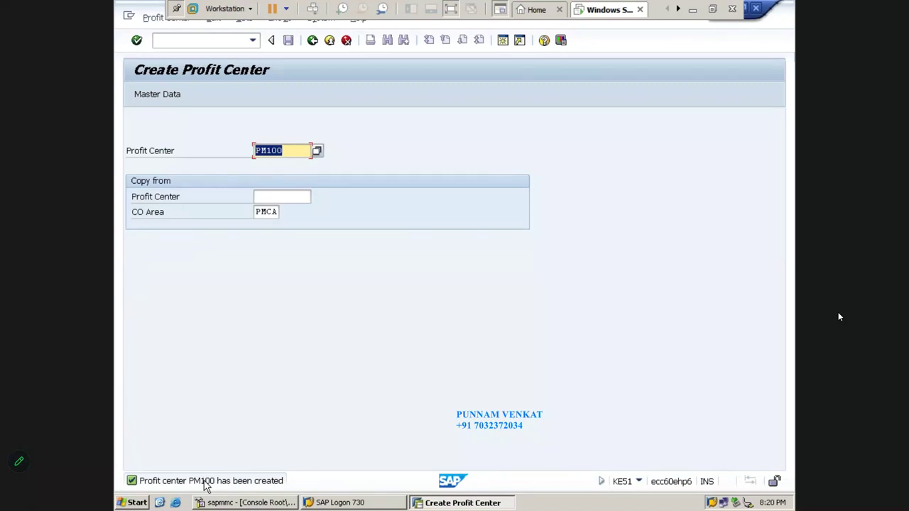
{"action": "type", "text": "PM200"}
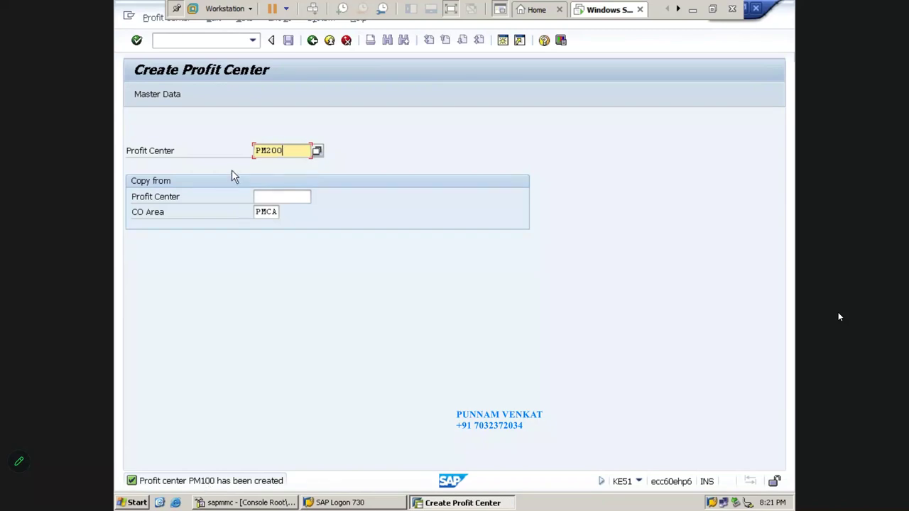
{"action": "left_click", "coordinate": [310, 41]}
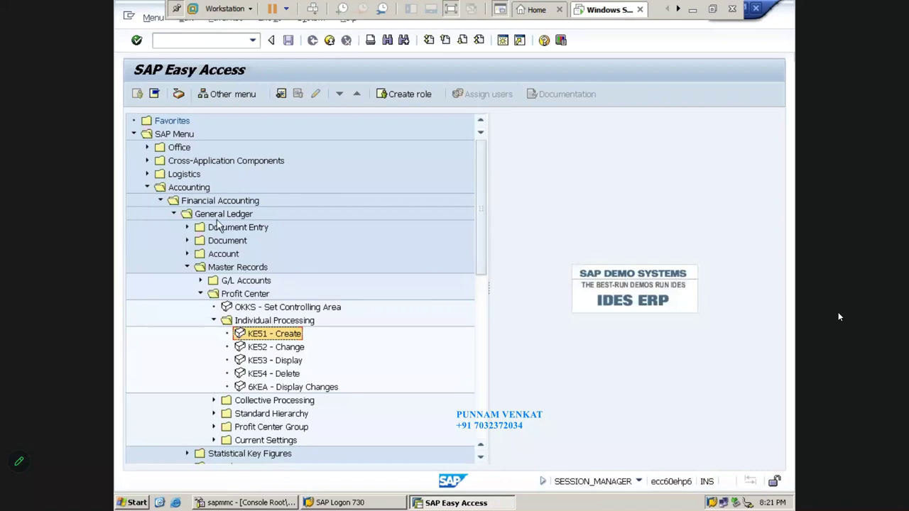
{"action": "double_click", "coordinate": [260, 341]}
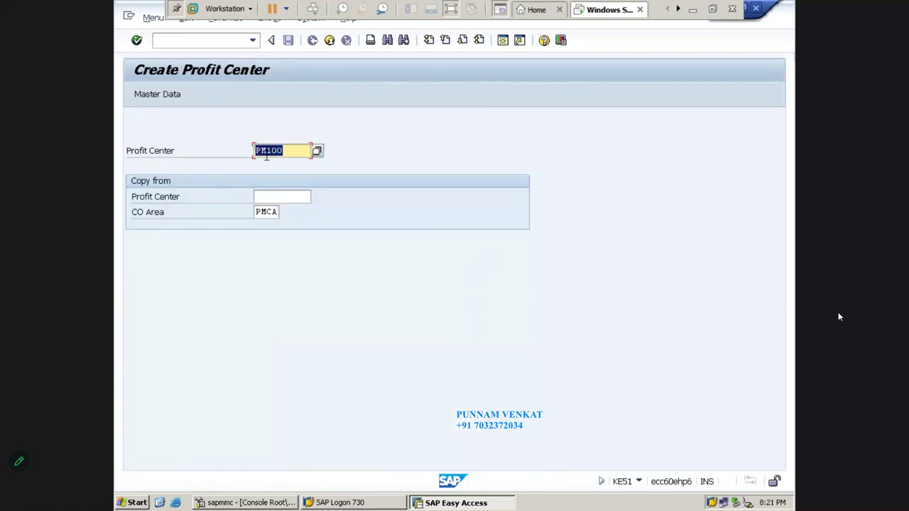
- Start creating profit center PM200 in controlling area PMCA and open its master data
{"action": "left_click", "coordinate": [287, 154]}
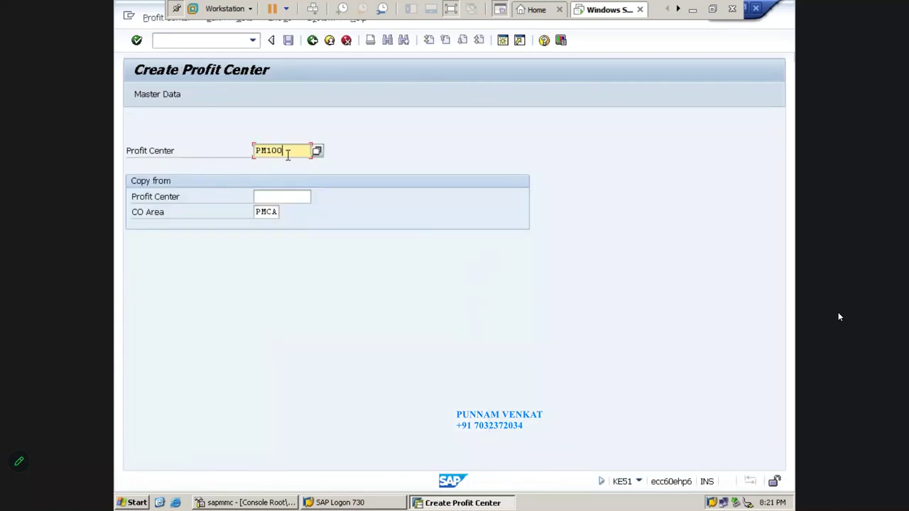
{"action": "key", "text": "BackSpace"}
{"action": "key", "text": "BackSpace"}
{"action": "key", "text": "BackSpace"}
{"action": "type", "text": "200"}
{"action": "key", "text": "Return"}
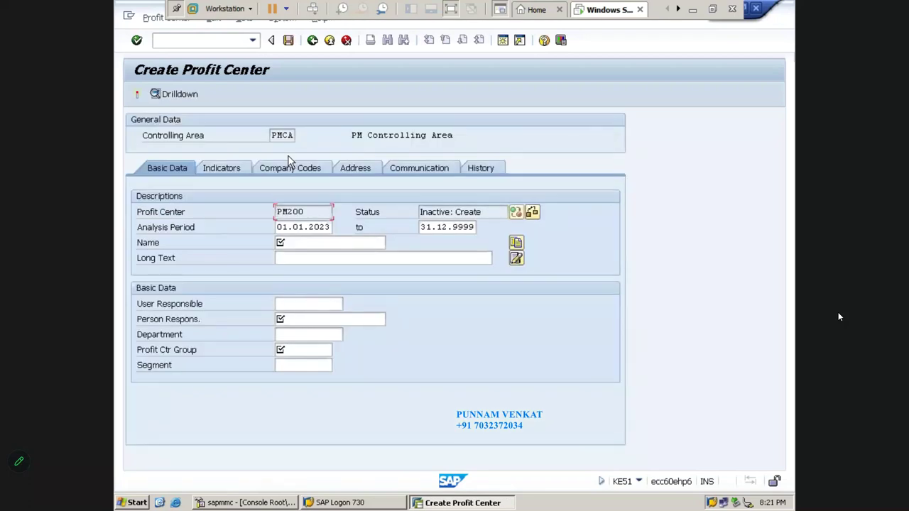
- Name the new profit center "PM Steel ROD PC"
{"action": "left_click", "coordinate": [301, 243]}
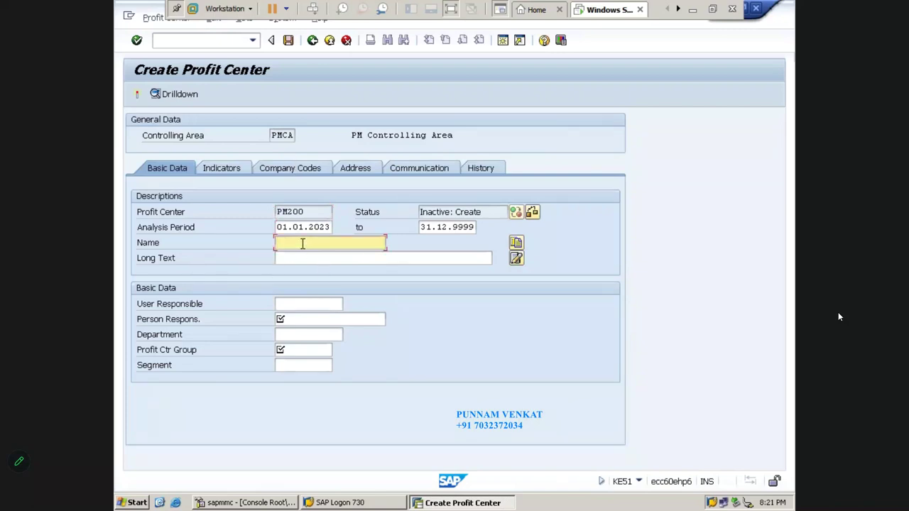
{"action": "type", "text": "PM Steel "}
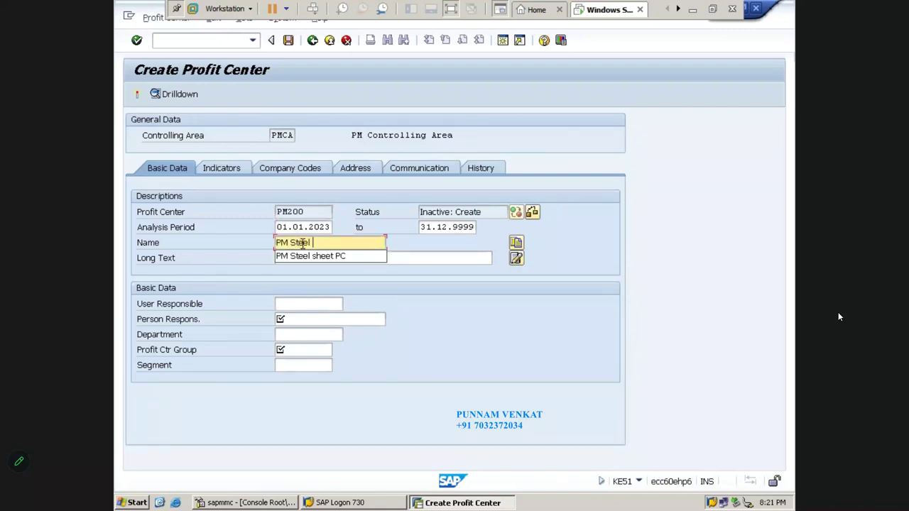
{"action": "type", "text": "rod seg"}
{"action": "key", "text": "BackSpace"}
{"action": "key", "text": "BackSpace"}
{"action": "key", "text": "BackSpace"}
{"action": "key", "text": "BackSpace"}
{"action": "key", "text": "BackSpace"}
{"action": "key", "text": "BackSpace"}
{"action": "key", "text": "BackSpace"}
{"action": "type", "text": "ROD "}
{"action": "type", "text": "PC"}
- Set the profit center's long text to "PM Steel ROD Profit Center"
{"action": "type", "text": "PM Steel "}
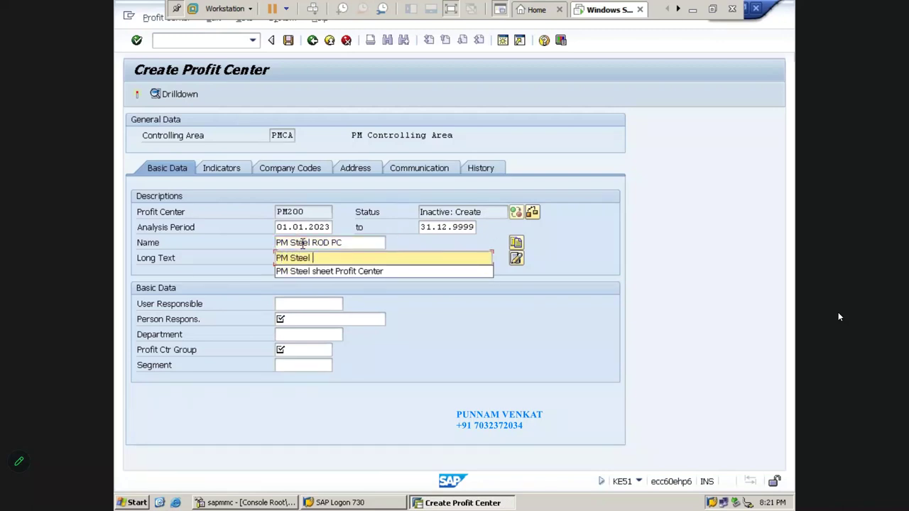
{"action": "type", "text": "rod"}
{"action": "key", "text": "BackSpace"}
{"action": "key", "text": "BackSpace"}
{"action": "key", "text": "BackSpace"}
{"action": "type", "text": "ROD Profit Center"}
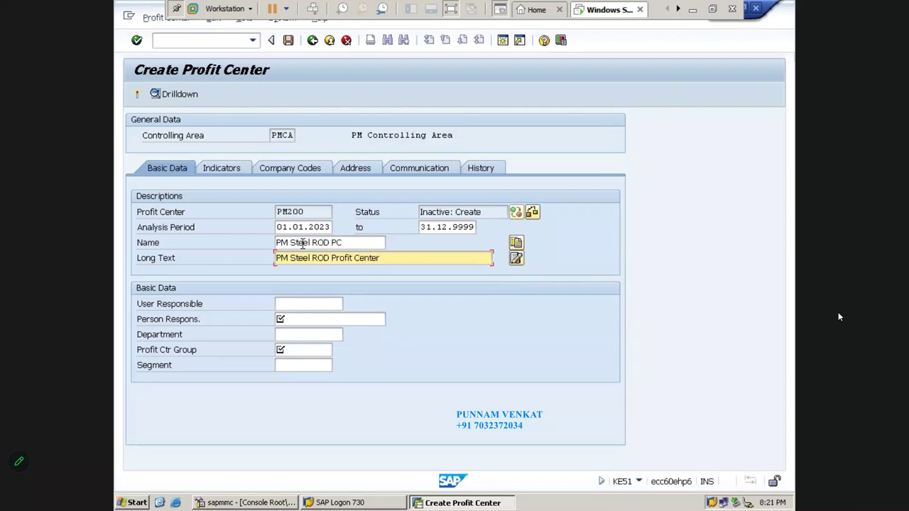
- Enter the name of the person responsible and assign the profit center group PMST_RD (PM steel rod PCG)
{"action": "key", "text": "Tab"}
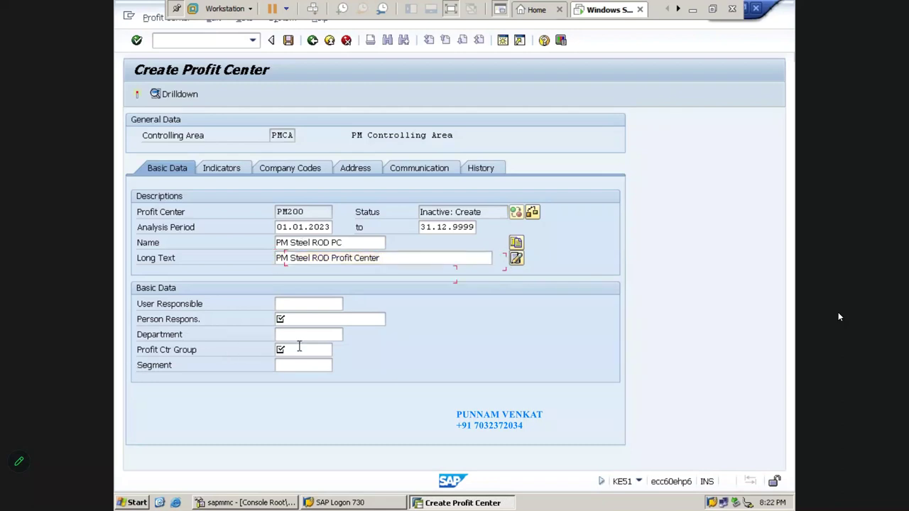
{"action": "key", "text": "Tab"}
{"action": "key", "text": "Tab"}
{"action": "type", "text": "MR Vishnu"}
{"action": "key", "text": "Tab"}
{"action": "key", "text": "Tab"}
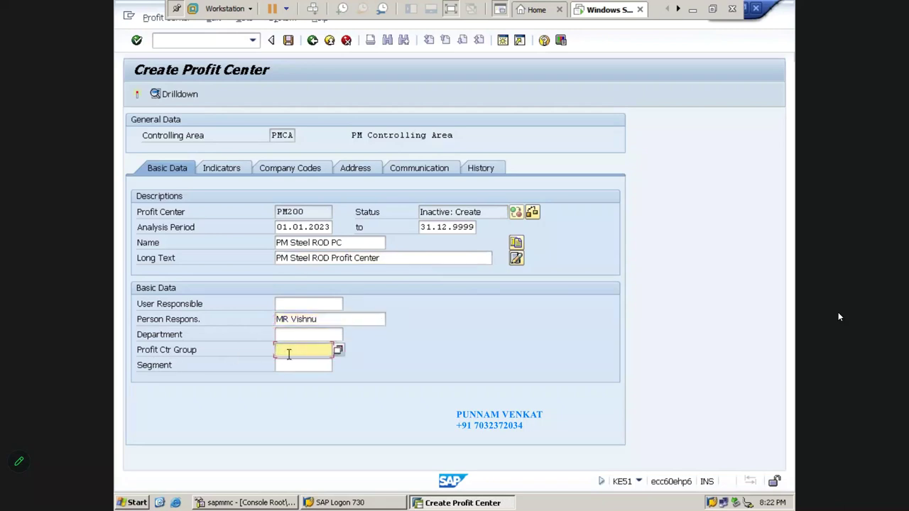
{"action": "left_click", "coordinate": [338, 350]}
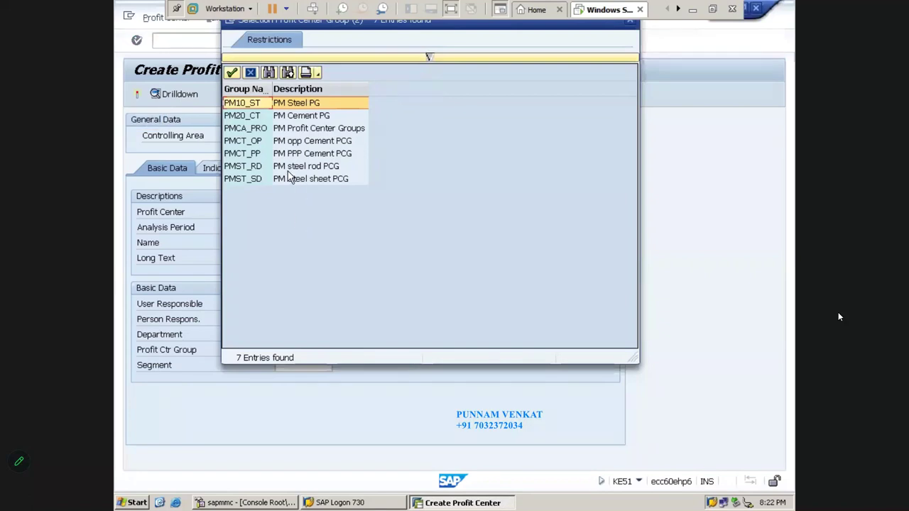
{"action": "left_click", "coordinate": [287, 169]}
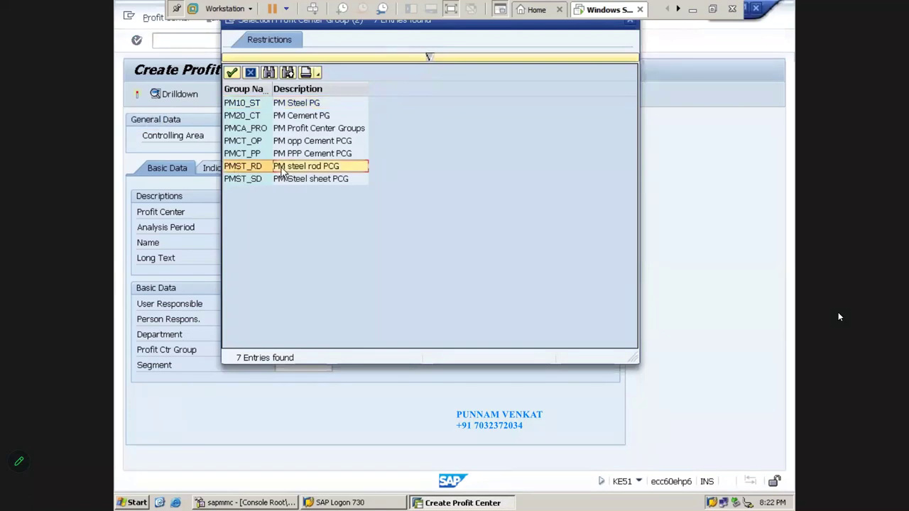
{"action": "double_click", "coordinate": [289, 172]}
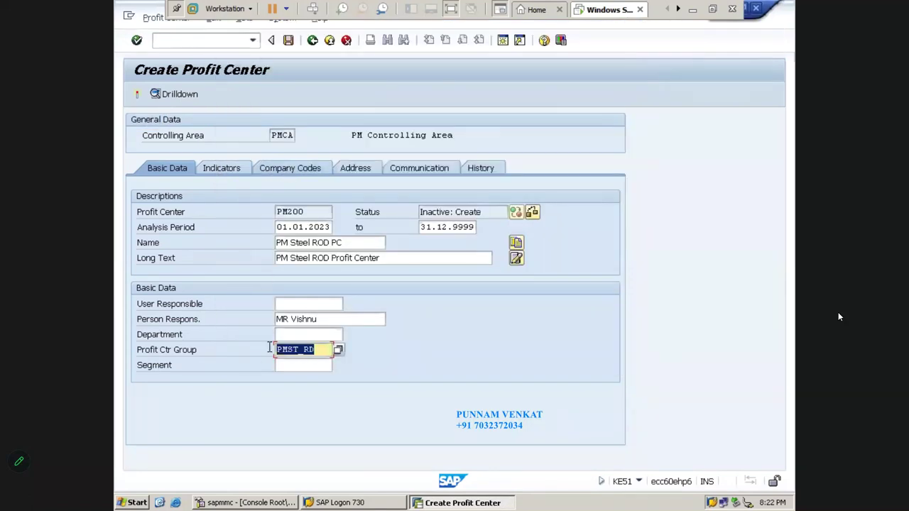
- Assign the segment PMRS (PM Steel rod segment) to profit center PM200 and validate the entries
{"action": "left_click", "coordinate": [296, 369]}
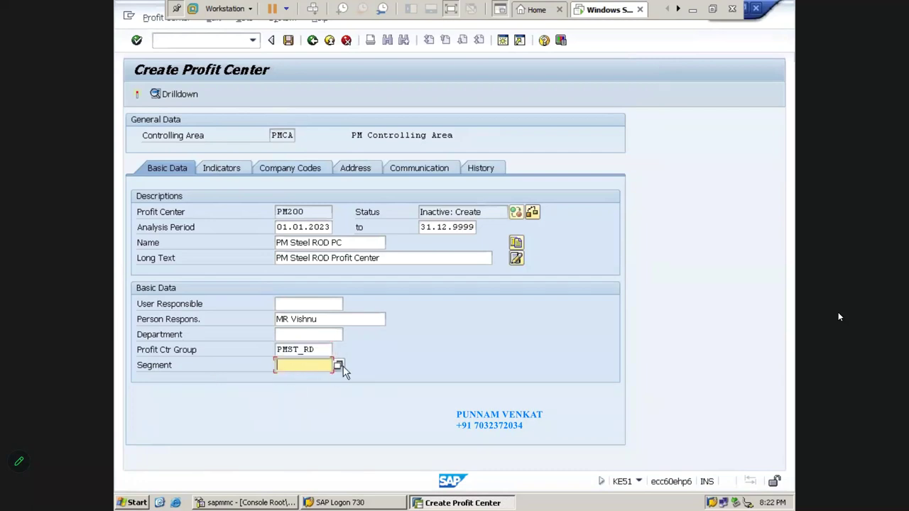
{"action": "key", "text": "Return"}
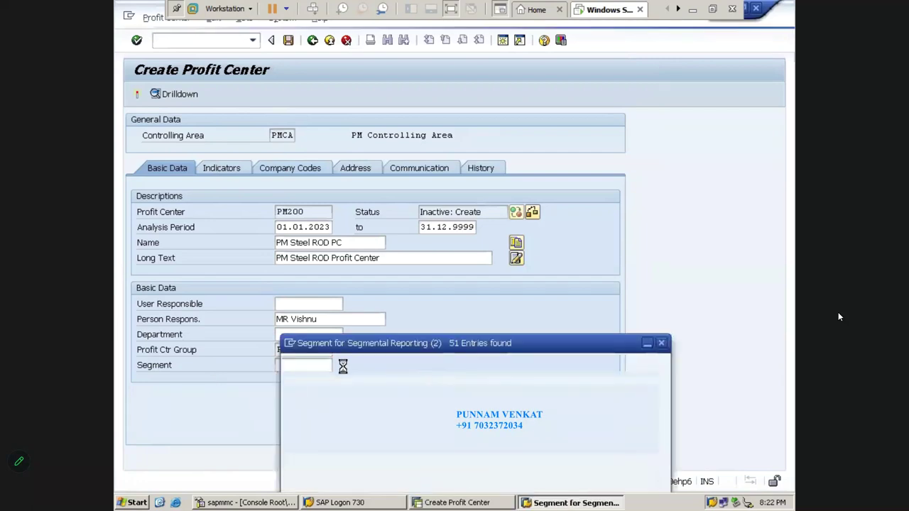
{"action": "scroll", "coordinate": [401, 419], "scroll_direction": "down", "scroll_amount": 10}
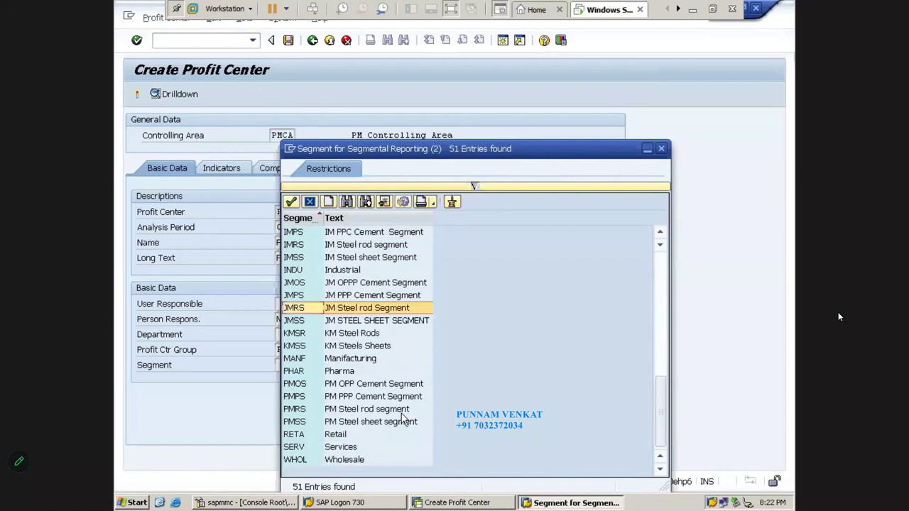
{"action": "left_click", "coordinate": [344, 458]}
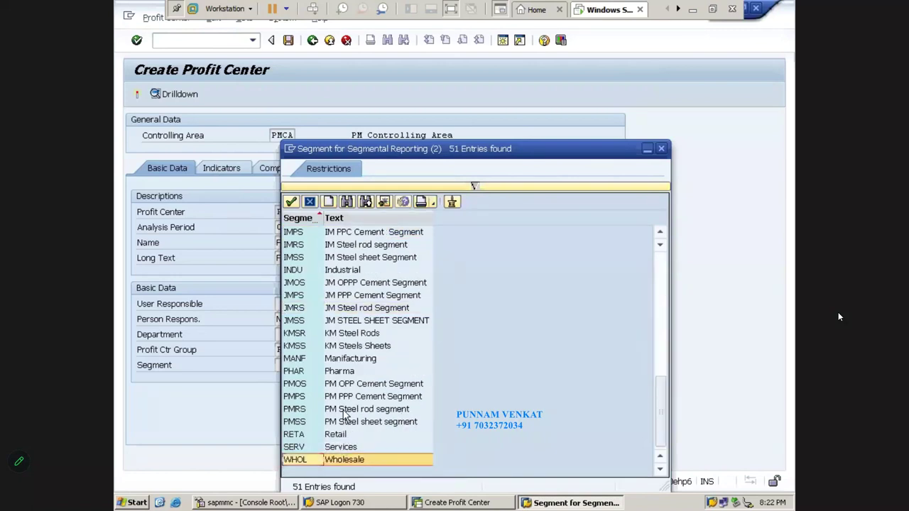
{"action": "left_click", "coordinate": [346, 410]}
{"action": "double_click", "coordinate": [346, 411]}
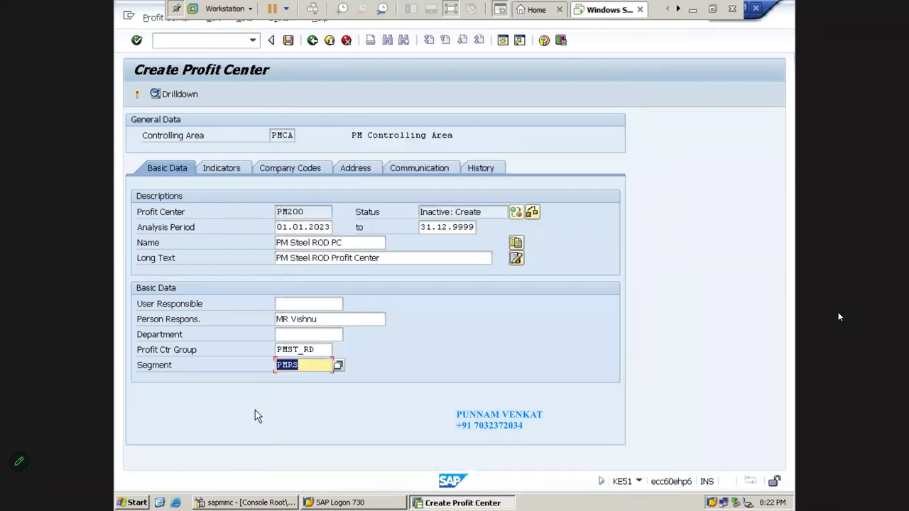
{"action": "key", "text": "Return"}
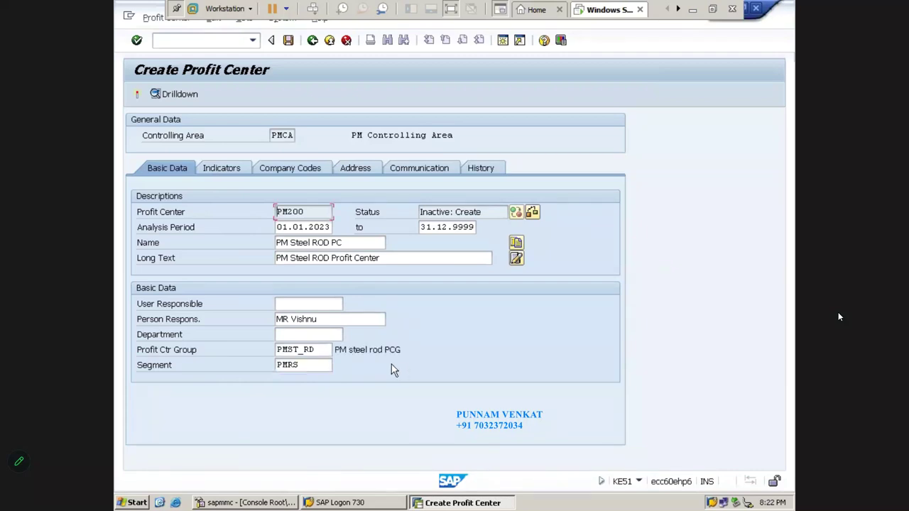
- Save profit center PM200, acknowledge the information dialog and activate the profit center
{"action": "left_click", "coordinate": [288, 41]}
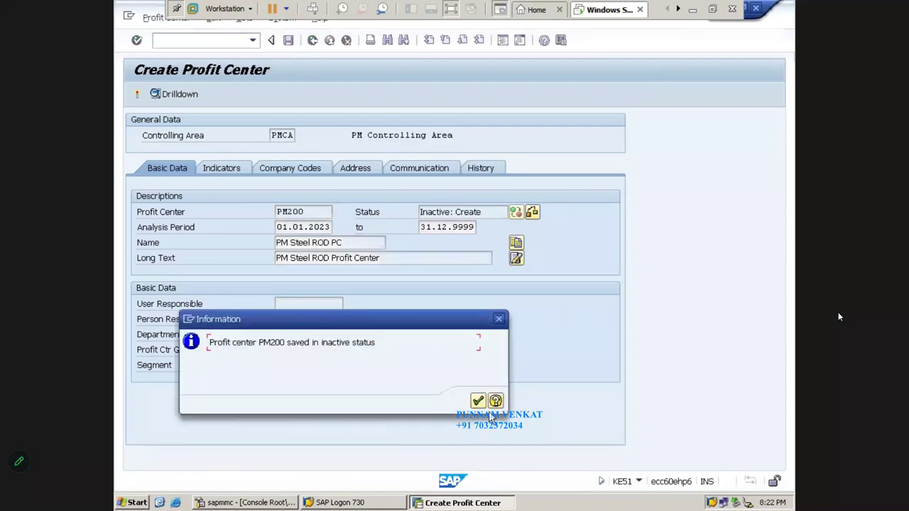
{"action": "left_click", "coordinate": [478, 402]}
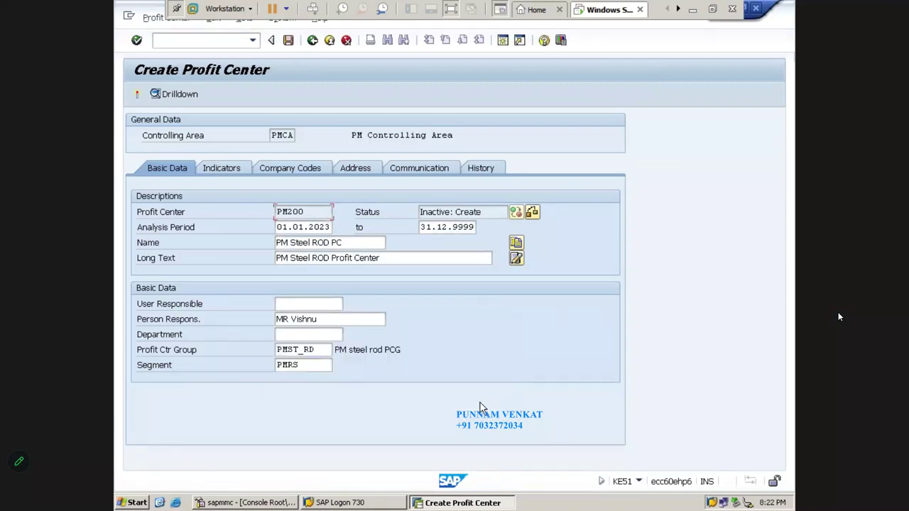
{"action": "left_click", "coordinate": [137, 95]}
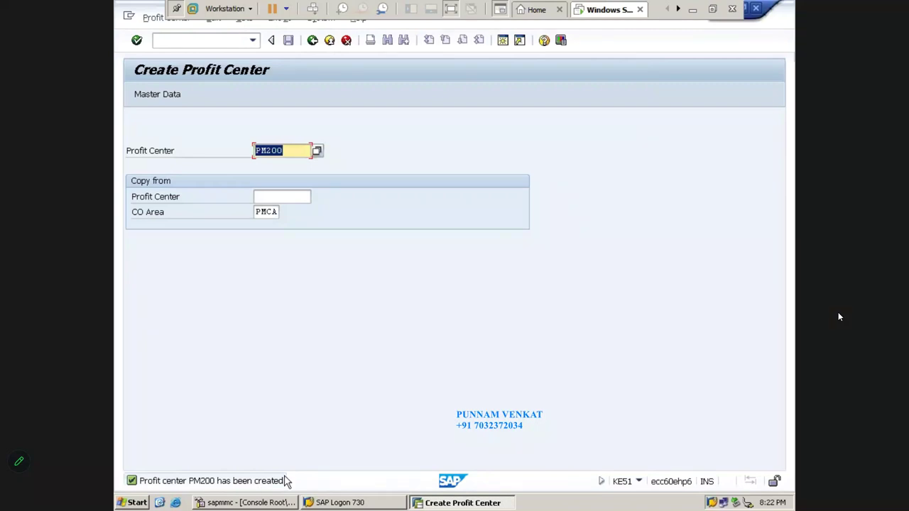
- Start creating profit center PM300 in controlling area PMCA and open its master data
{"action": "left_click", "coordinate": [287, 151]}
{"action": "key", "text": "BackSpace"}
{"action": "key", "text": "BackSpace"}
{"action": "key", "text": "BackSpace"}
{"action": "type", "text": "300"}
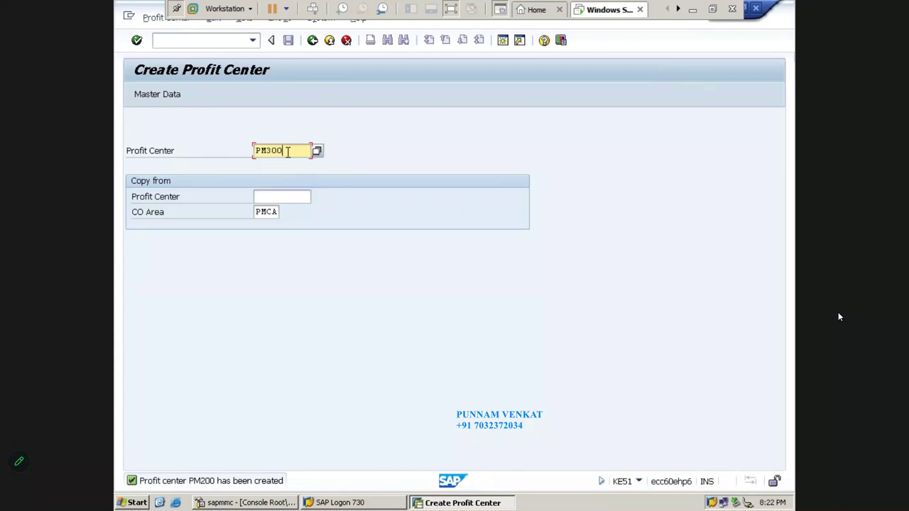
{"action": "key", "text": "Return"}
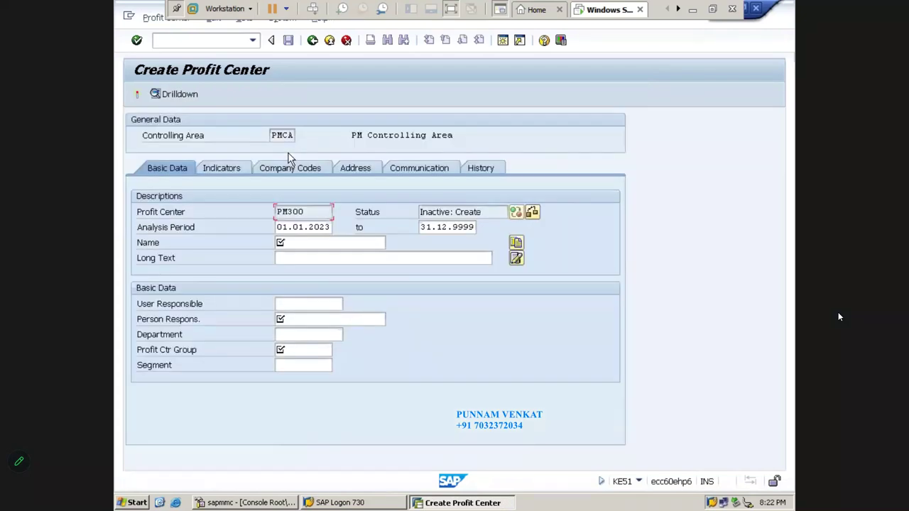
- Name the profit center "PM OPP Cement PC" and set its long text to "PM OPP Cement Profit Center"
{"action": "left_click", "coordinate": [301, 238]}
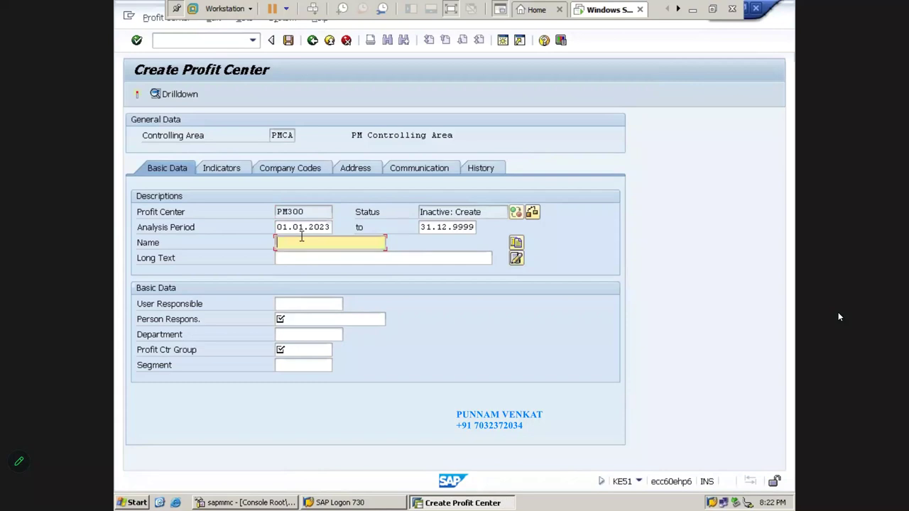
{"action": "type", "text": "PM "}
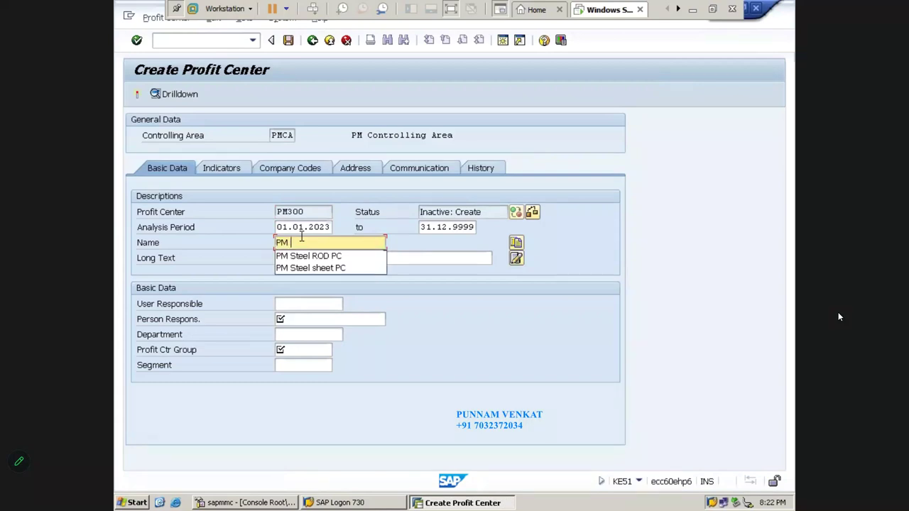
{"action": "type", "text": "OPP Ce"}
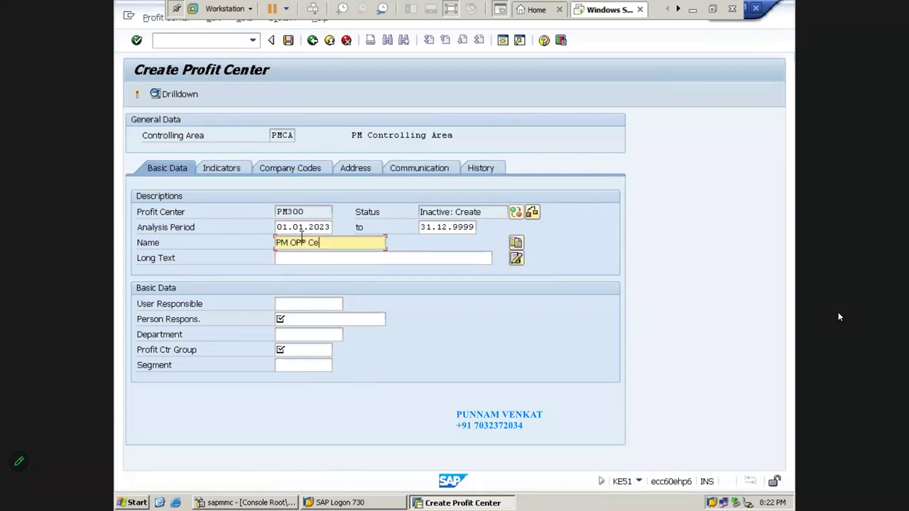
{"action": "type", "text": "ment PC"}
{"action": "key", "text": "Tab"}
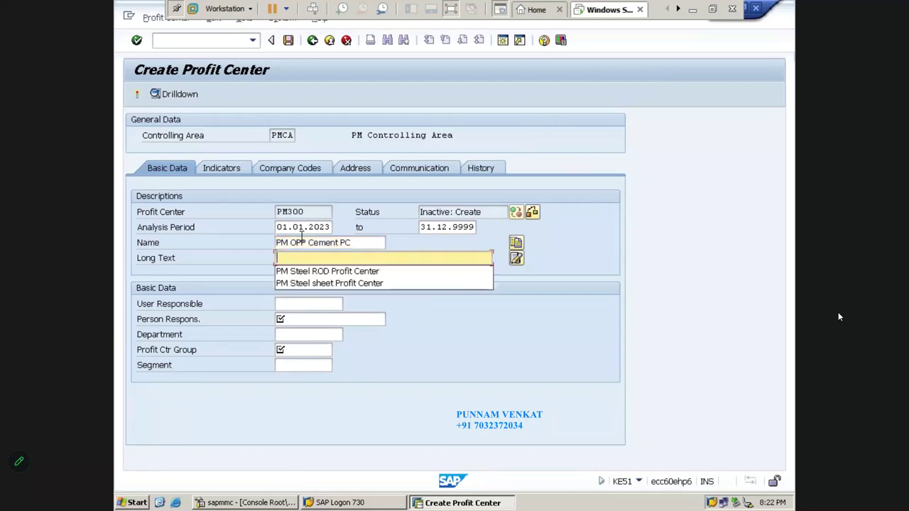
{"action": "type", "text": "PM OPP Cem"}
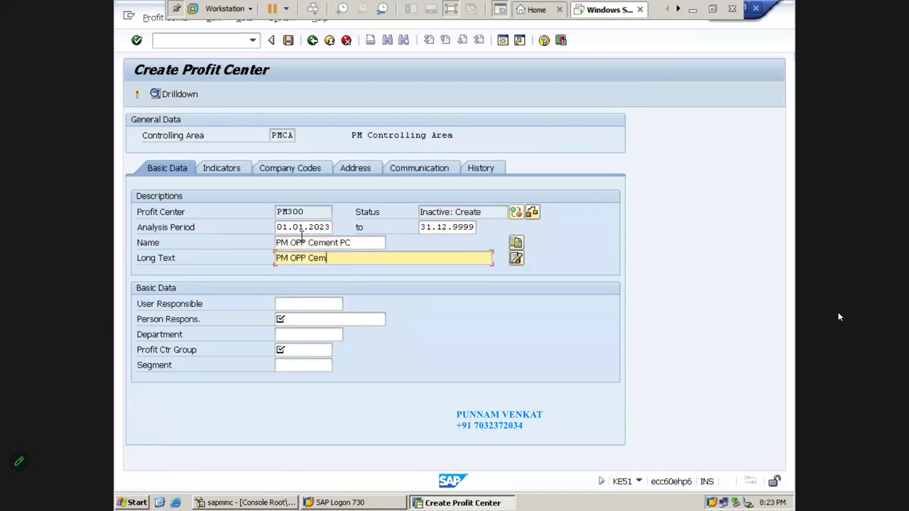
{"action": "type", "text": "ent Profit Center"}
{"action": "key", "text": "Return"}
- Enter the name of the person responsible for profit center PM300
{"action": "key", "text": "Tab"}
{"action": "key", "text": "Tab"}
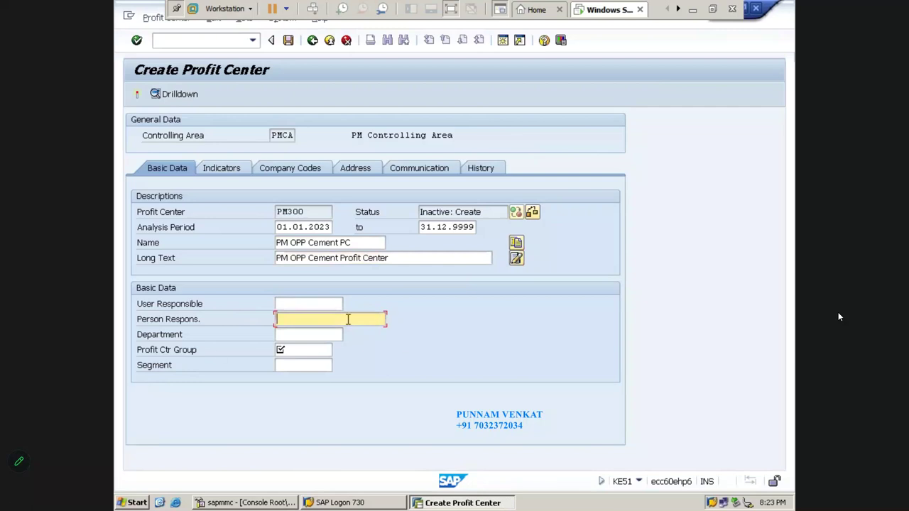
{"action": "left_click", "coordinate": [348, 320]}
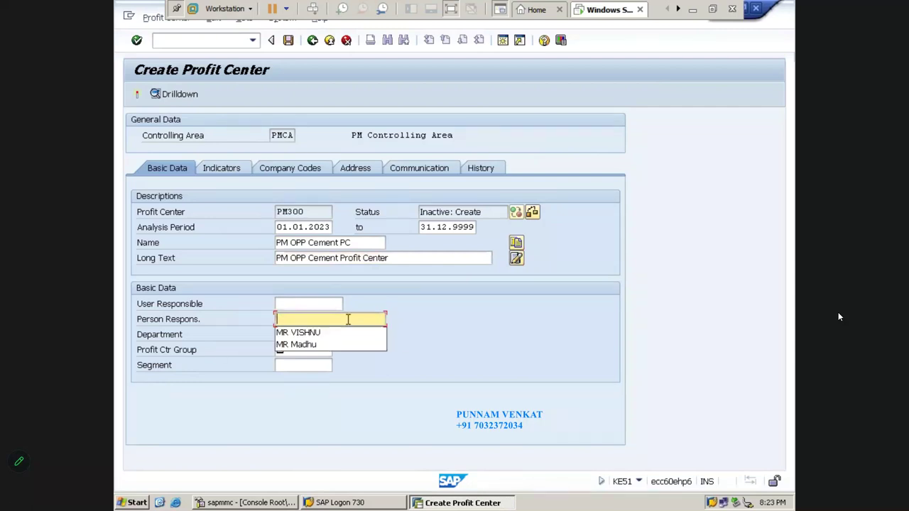
{"action": "type", "text": "MSS Aparna"}
{"action": "key", "text": "Tab"}
{"action": "key", "text": "Tab"}
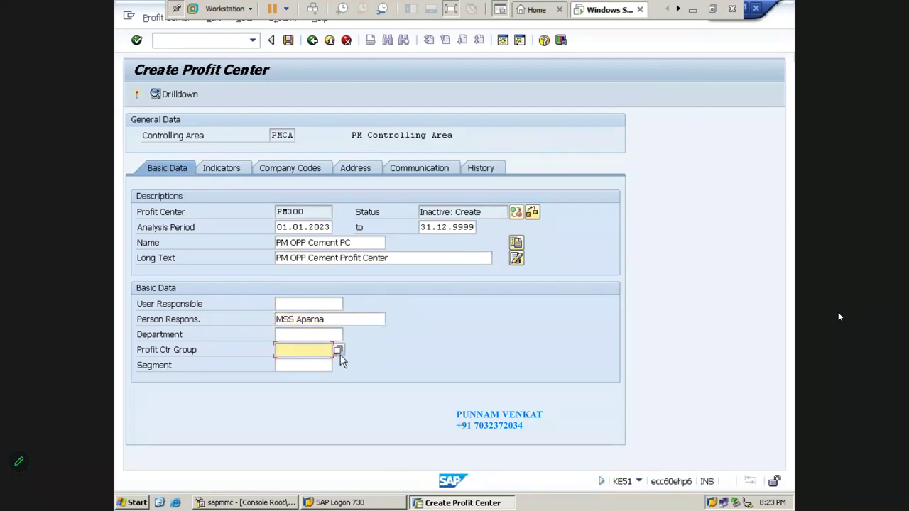
- Assign profit center group PMCT_OP (PM opp Cement PCG) to profit center PM300
{"action": "left_click", "coordinate": [338, 351]}
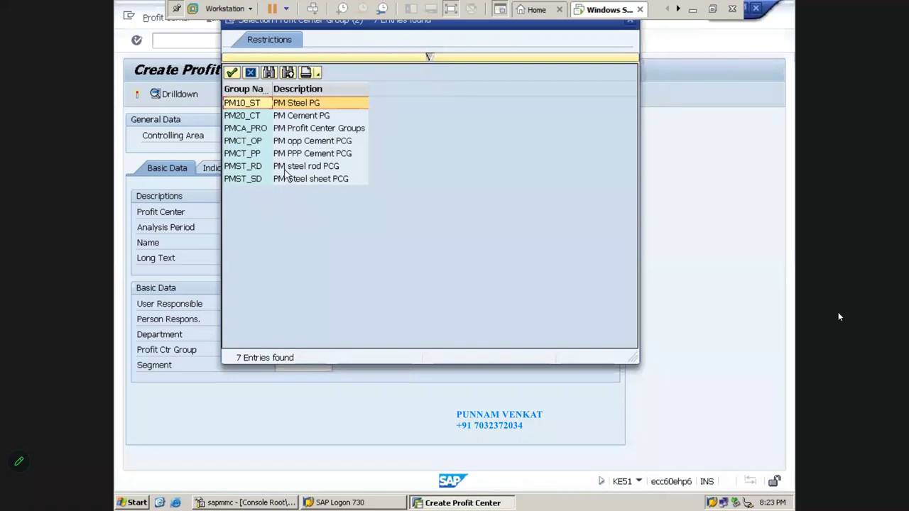
{"action": "left_click", "coordinate": [289, 144]}
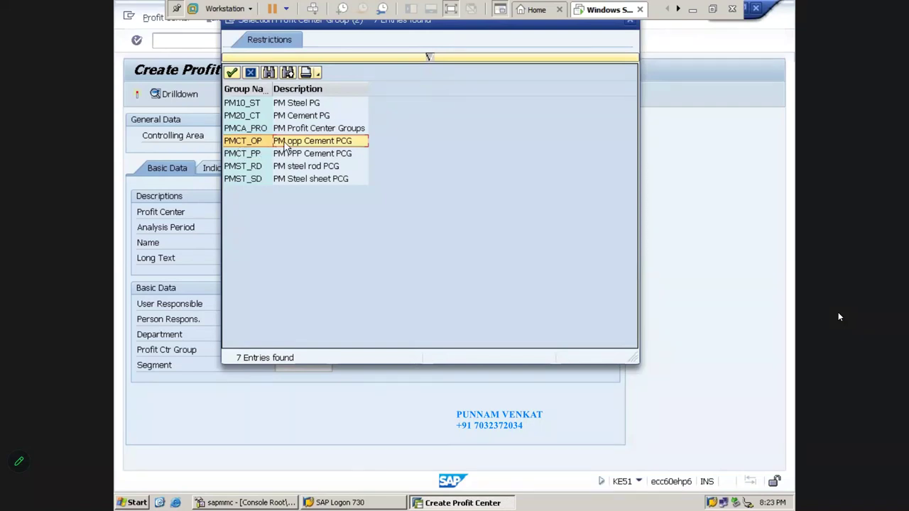
{"action": "double_click", "coordinate": [286, 145]}
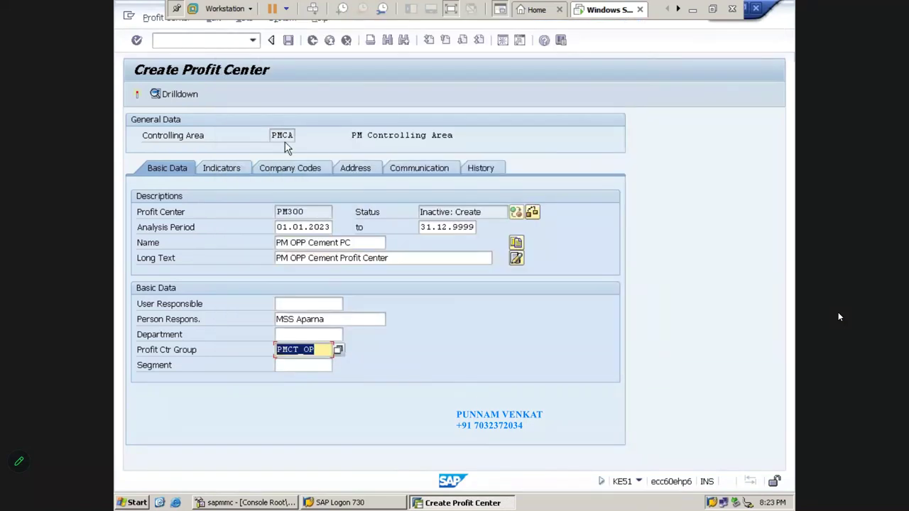
- Assign the segment PMOS (PM OPP Cement Segment) to profit center PM300
{"action": "left_click", "coordinate": [318, 364]}
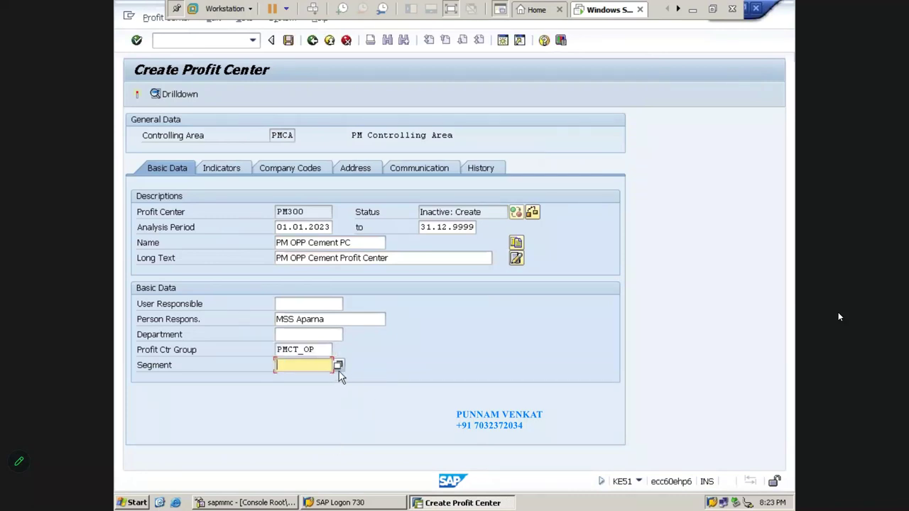
{"action": "left_click", "coordinate": [338, 368]}
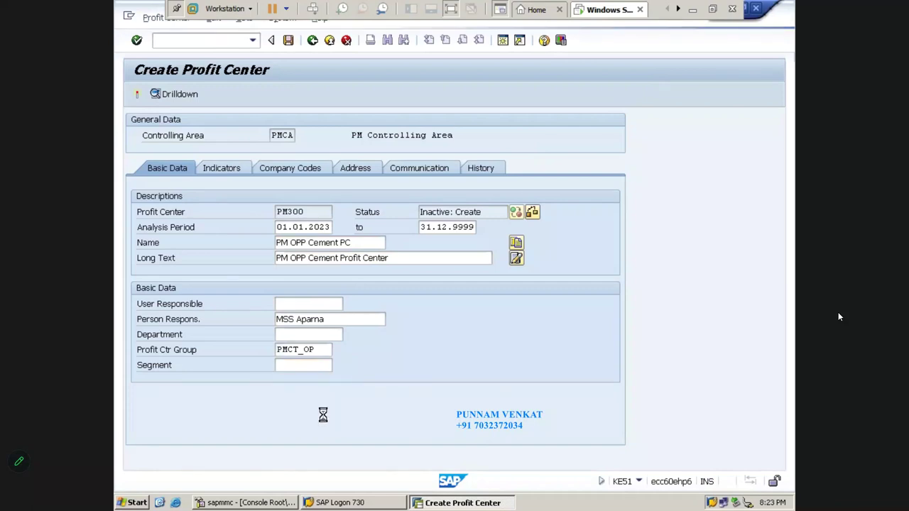
{"action": "scroll", "coordinate": [323, 421], "scroll_direction": "down", "scroll_amount": 7}
{"action": "scroll", "coordinate": [323, 421], "scroll_direction": "down", "scroll_amount": 5}
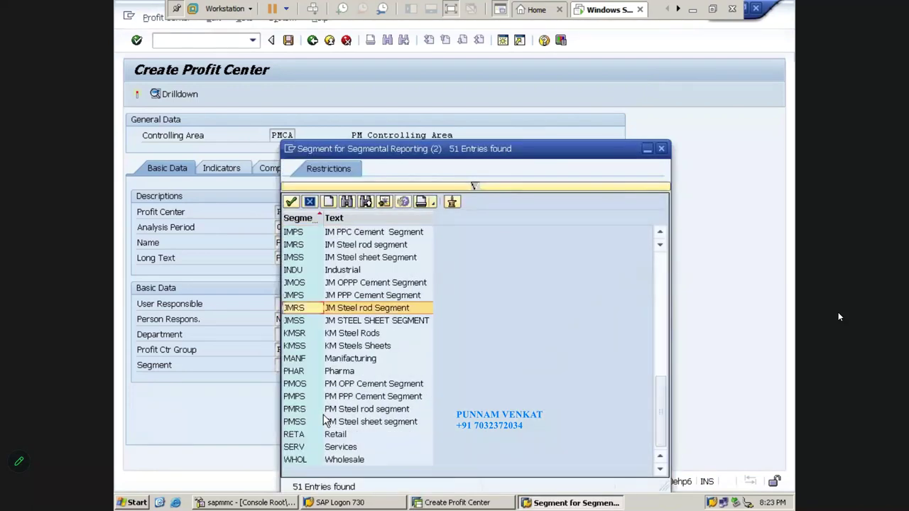
{"action": "scroll", "coordinate": [324, 421], "scroll_direction": "up", "scroll_amount": 6}
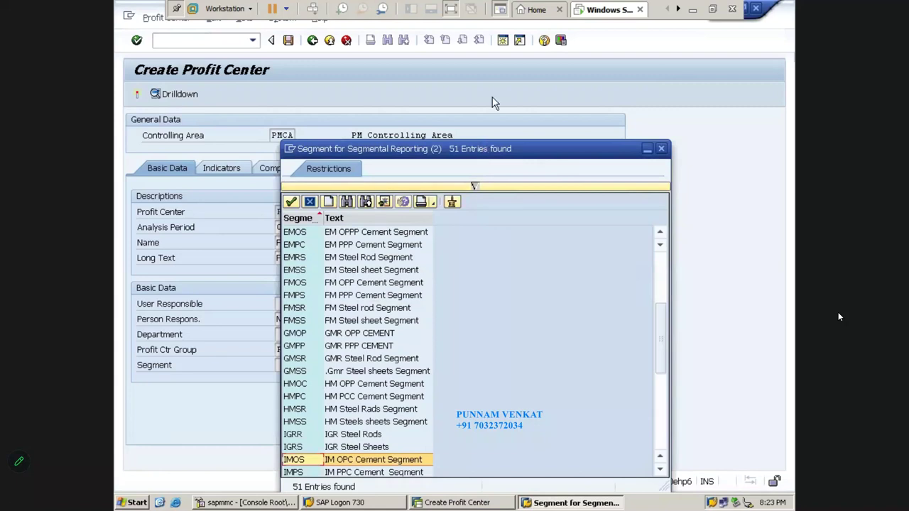
{"action": "left_click_drag", "start_coordinate": [482, 142], "coordinate": [492, 93]}
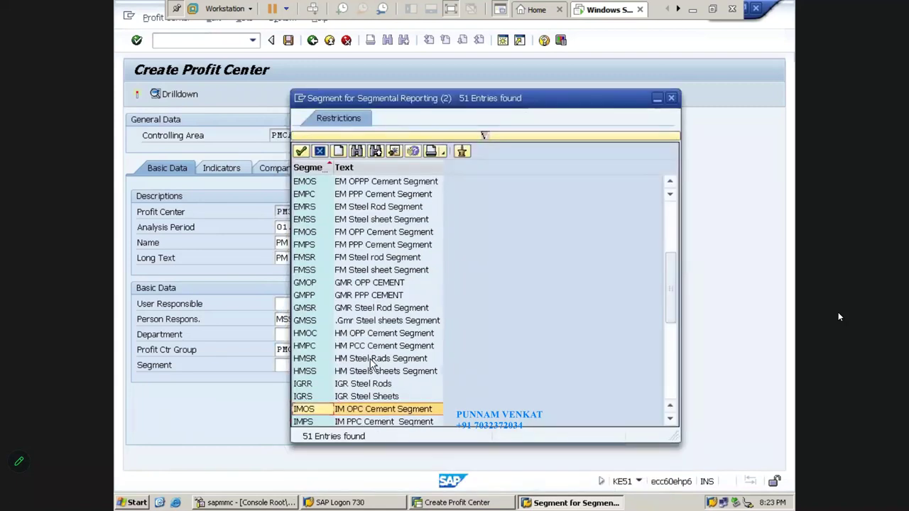
{"action": "scroll", "coordinate": [370, 364], "scroll_direction": "down", "scroll_amount": 6}
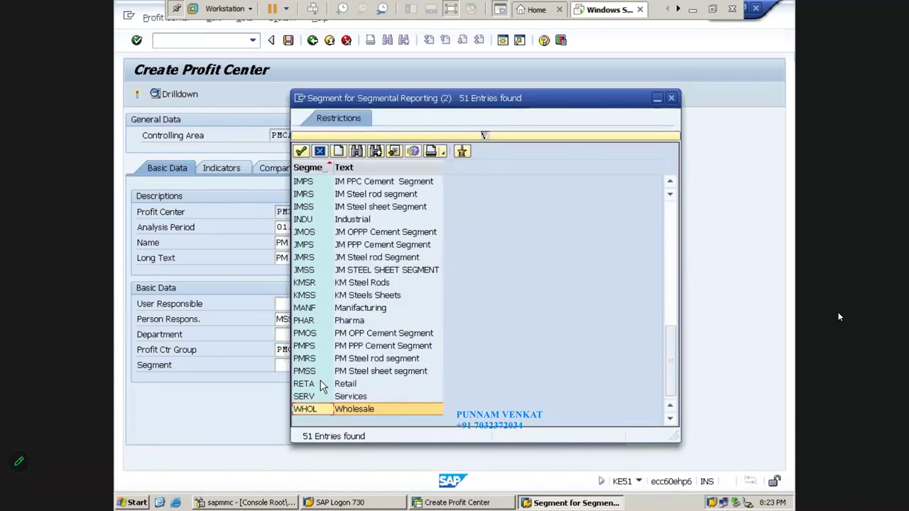
{"action": "double_click", "coordinate": [353, 334]}
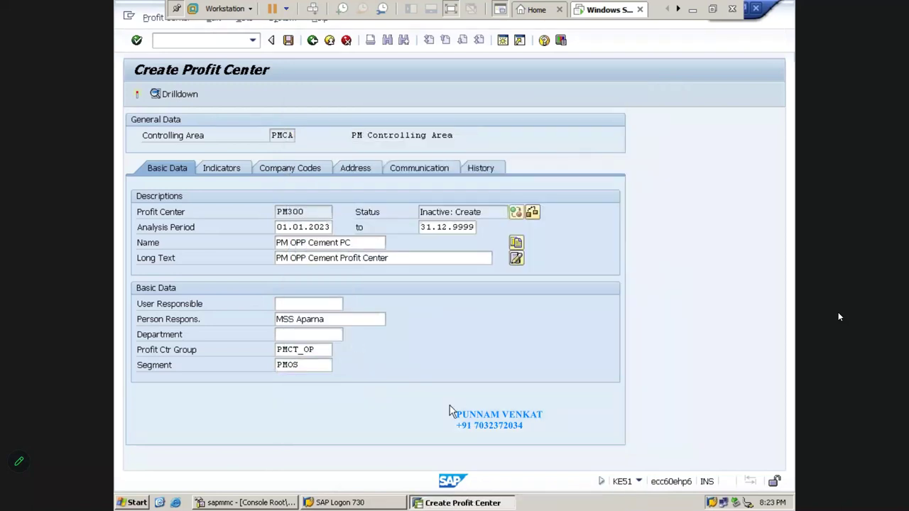
- Save profit center PM300, acknowledge the information dialog and activate the profit center
{"action": "left_click", "coordinate": [289, 41]}
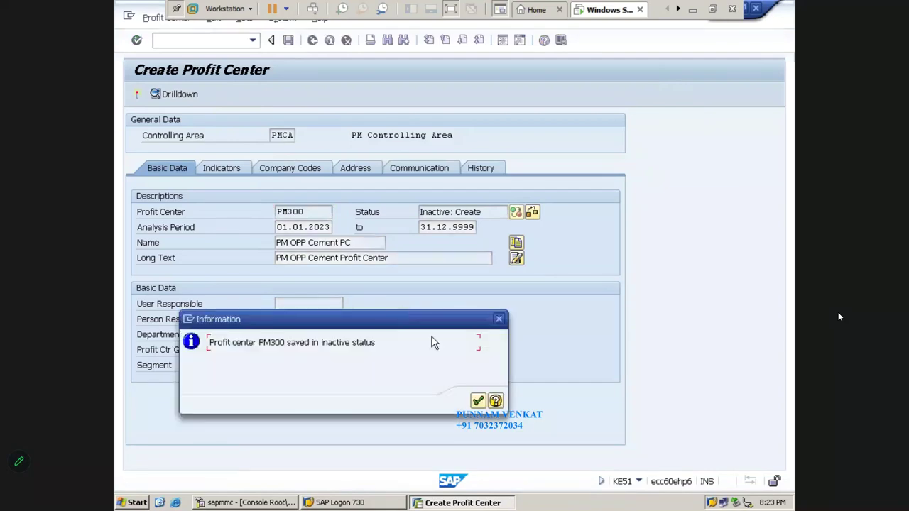
{"action": "left_click", "coordinate": [478, 402]}
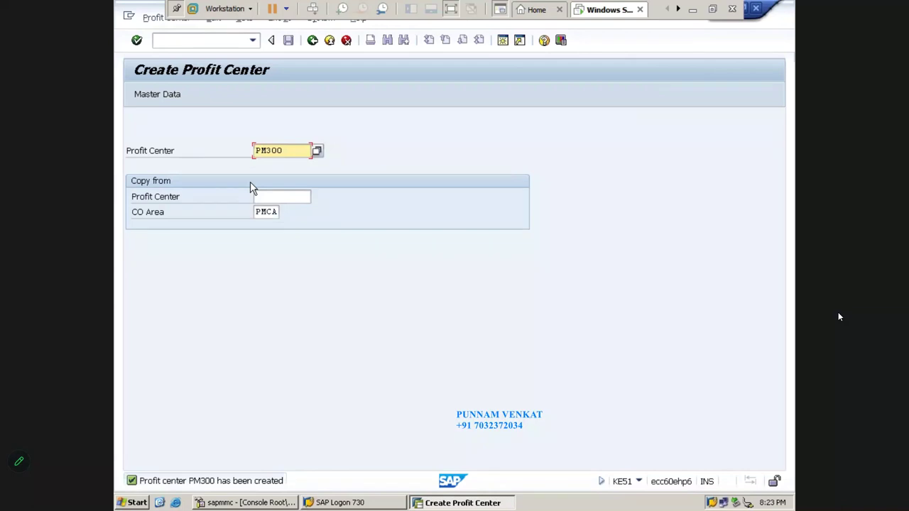
- Start creating profit center PM400 in controlling area PMCA and open its master data
{"action": "key", "text": "BackSpace"}
{"action": "key", "text": "BackSpace"}
{"action": "key", "text": "BackSpace"}
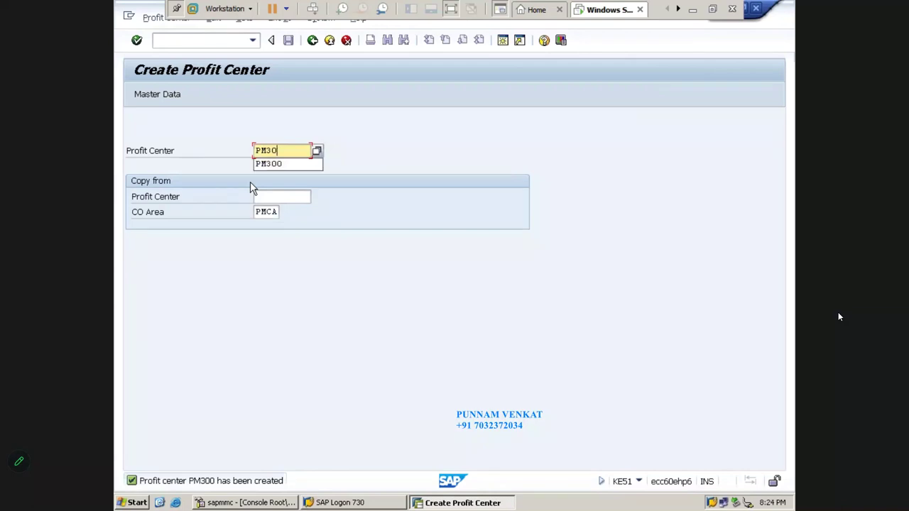
{"action": "type", "text": "400"}
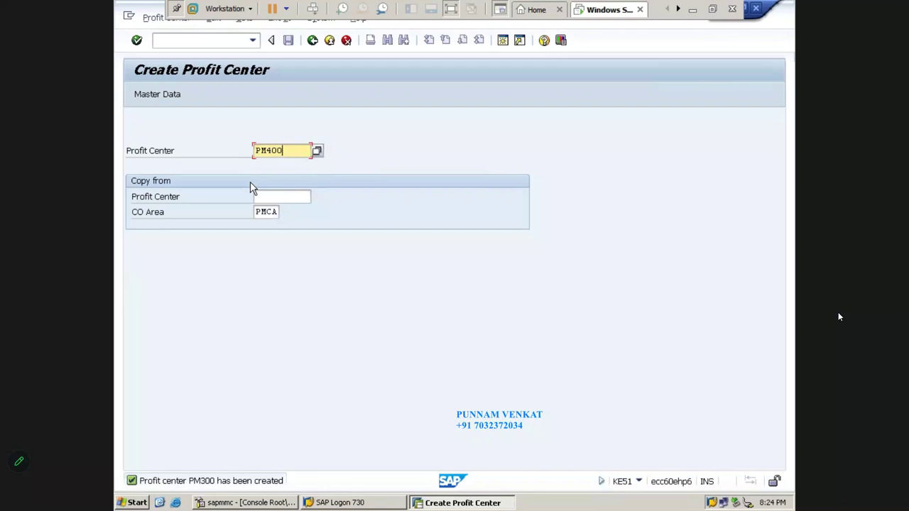
{"action": "key", "text": "Return"}
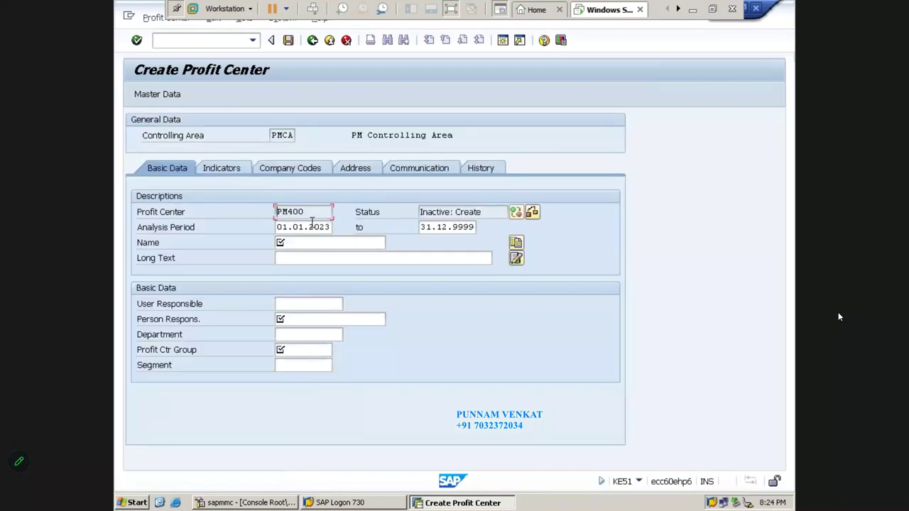
- Name the profit center "PM PPP Cement PC" and set its long text to "PM PPP Cement Profit Center"
{"action": "left_click", "coordinate": [301, 242]}
{"action": "type", "text": "PM "}
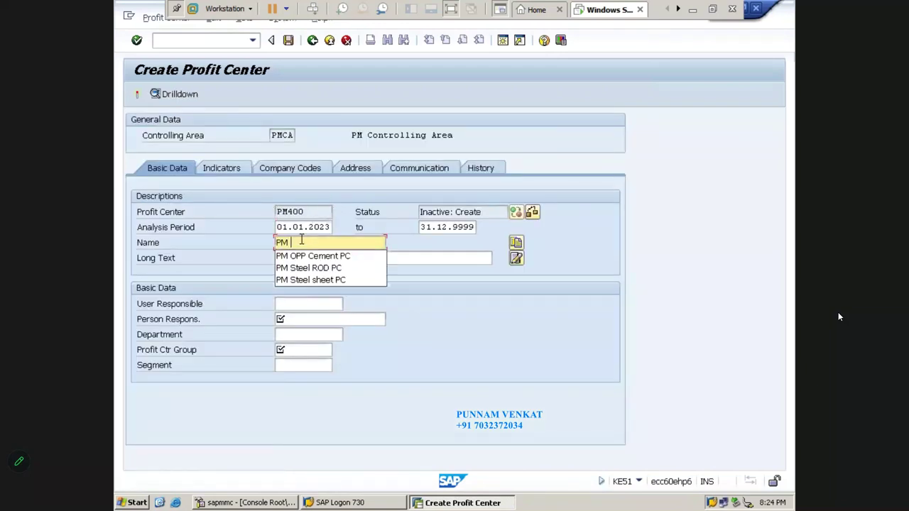
{"action": "type", "text": "PPC Cement "}
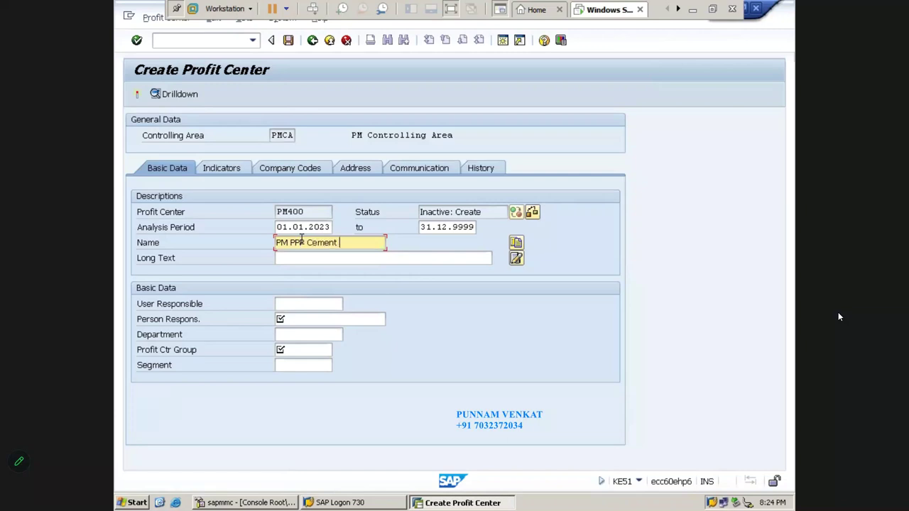
{"action": "type", "text": "PC"}
{"action": "key", "text": "Tab"}
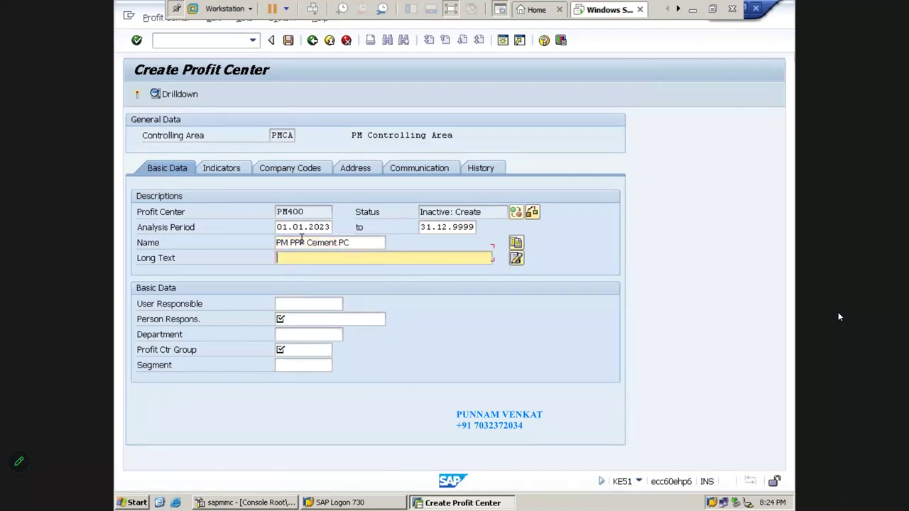
{"action": "type", "text": "PM PPP Cement Profit Center"}
{"action": "key", "text": "Tab"}
{"action": "key", "text": "Tab"}
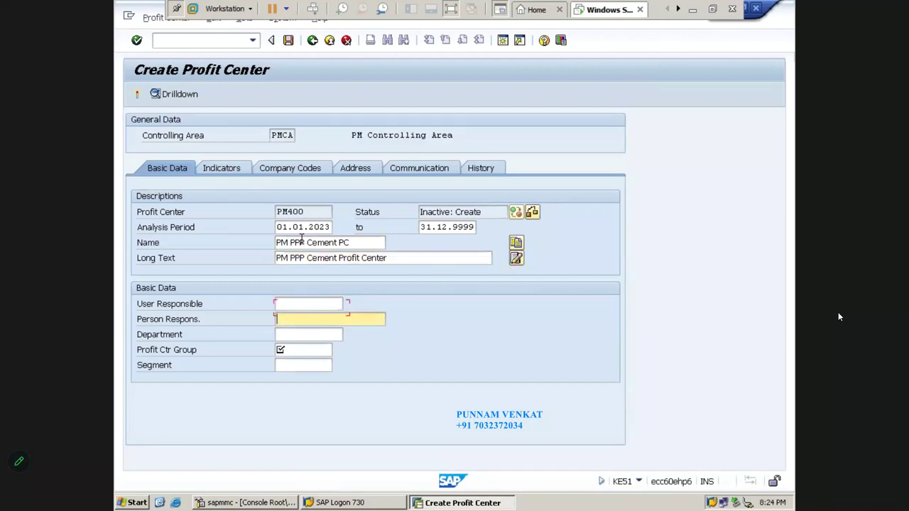
- Enter the name of the person responsible for PM400 and assign profit center group PMCT_PP (PM PPP Cement PCG)
{"action": "type", "text": "MR Ramu"}
{"action": "left_click", "coordinate": [277, 349]}
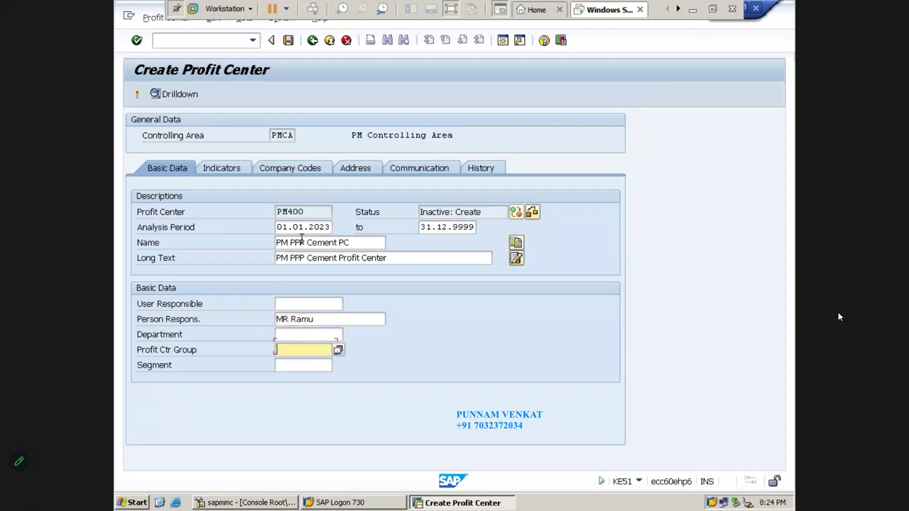
{"action": "left_click", "coordinate": [338, 351]}
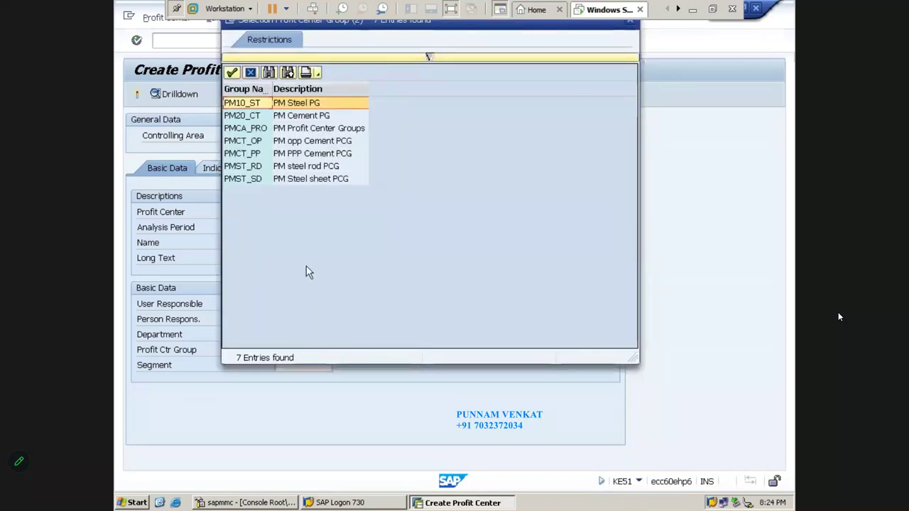
{"action": "double_click", "coordinate": [292, 154]}
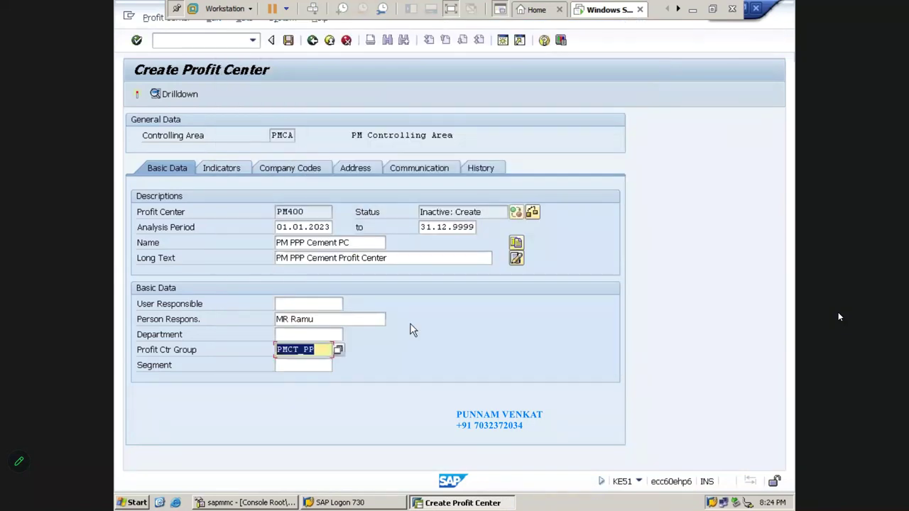
- Assign the segment PMPS (PM PPP Cement Segment) to profit center PM400 and validate the entries
{"action": "left_click", "coordinate": [331, 365]}
{"action": "left_click", "coordinate": [339, 365]}
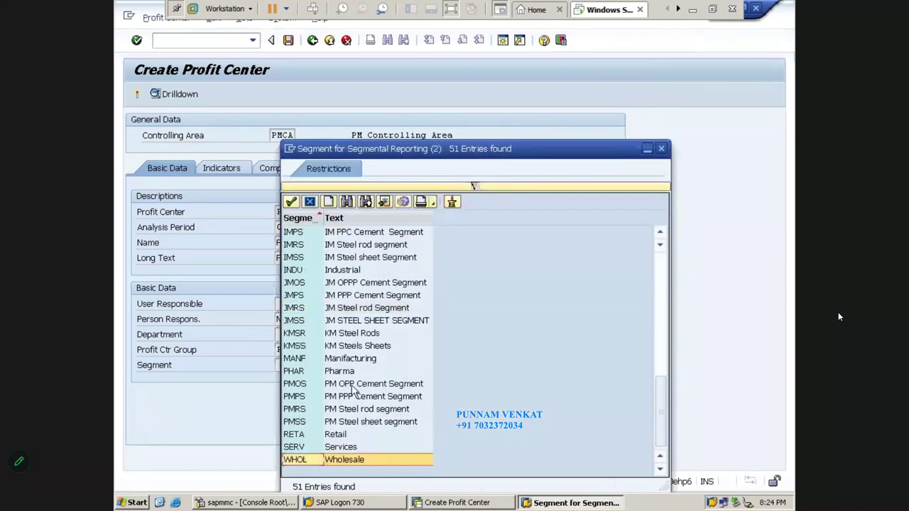
{"action": "left_click", "coordinate": [349, 400]}
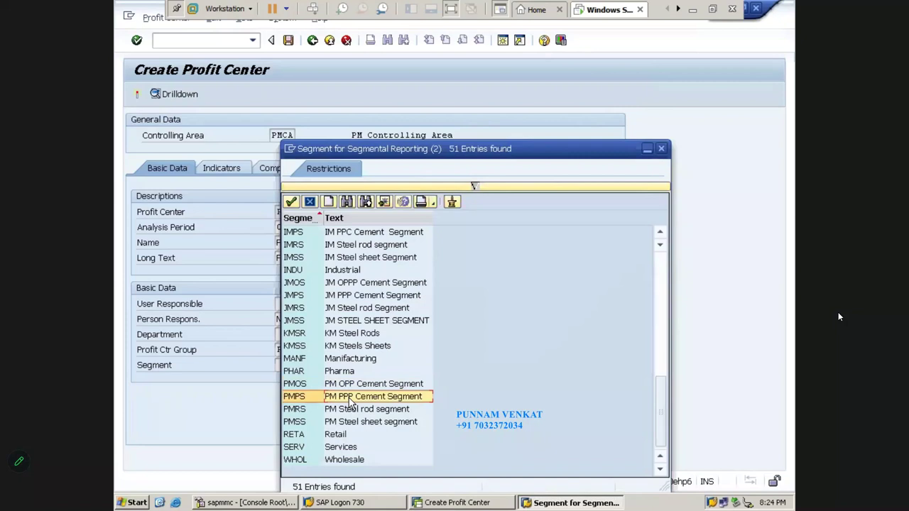
{"action": "double_click", "coordinate": [349, 400]}
{"action": "key", "text": "Return"}
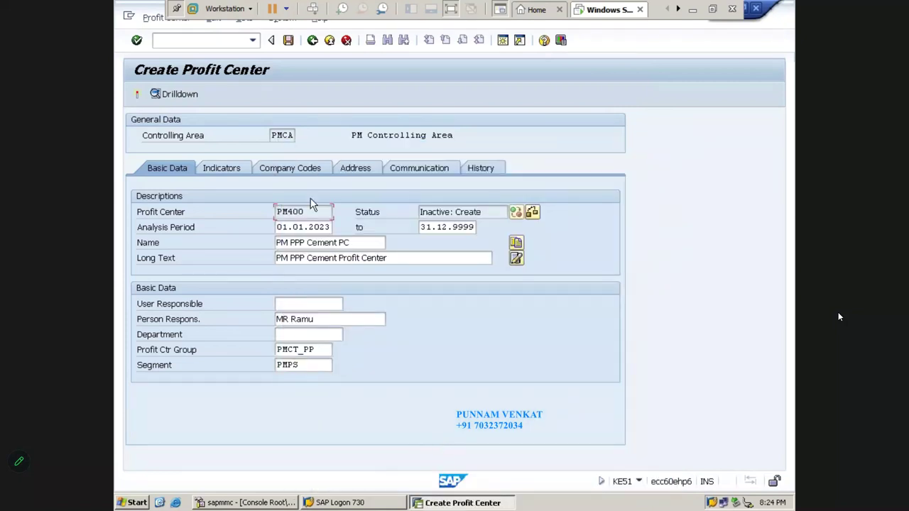
- Save and activate profit center PM400, and return to the SAP Easy Access menu
{"action": "left_click", "coordinate": [288, 41]}
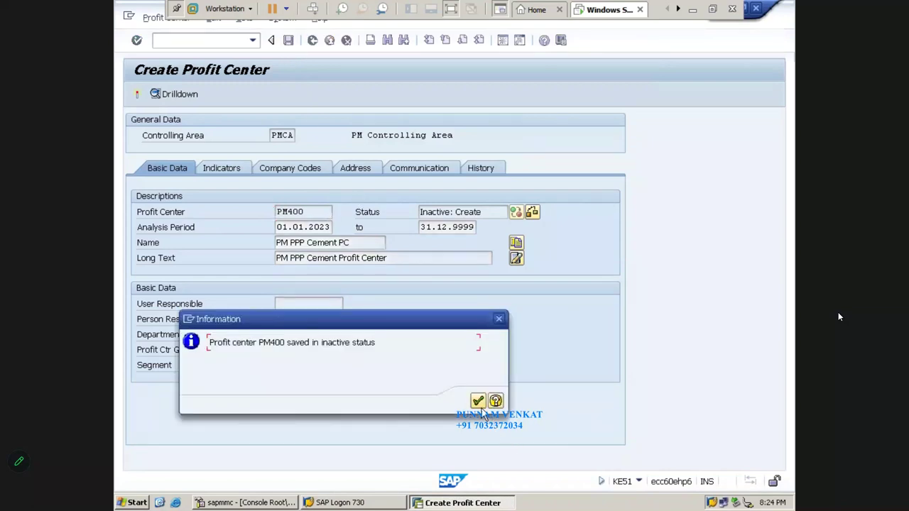
{"action": "left_click", "coordinate": [478, 401]}
{"action": "left_click", "coordinate": [138, 94]}
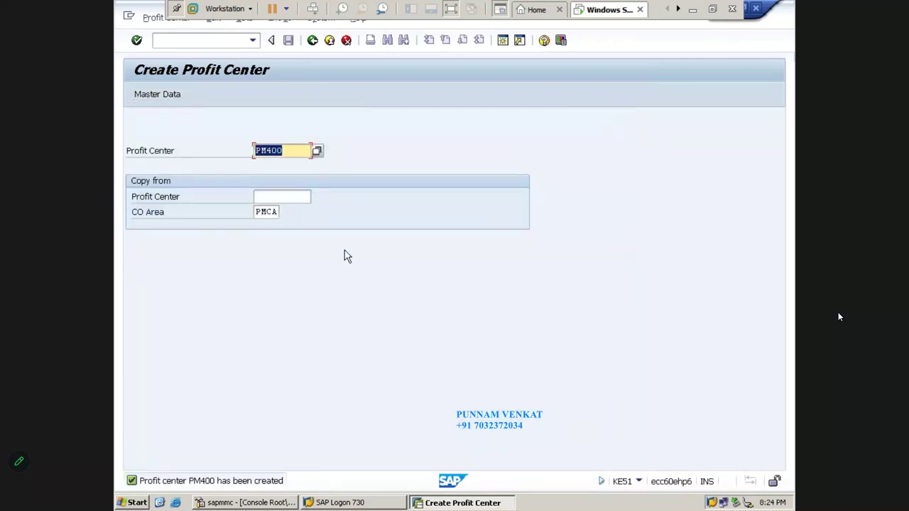
{"action": "left_click", "coordinate": [312, 41]}
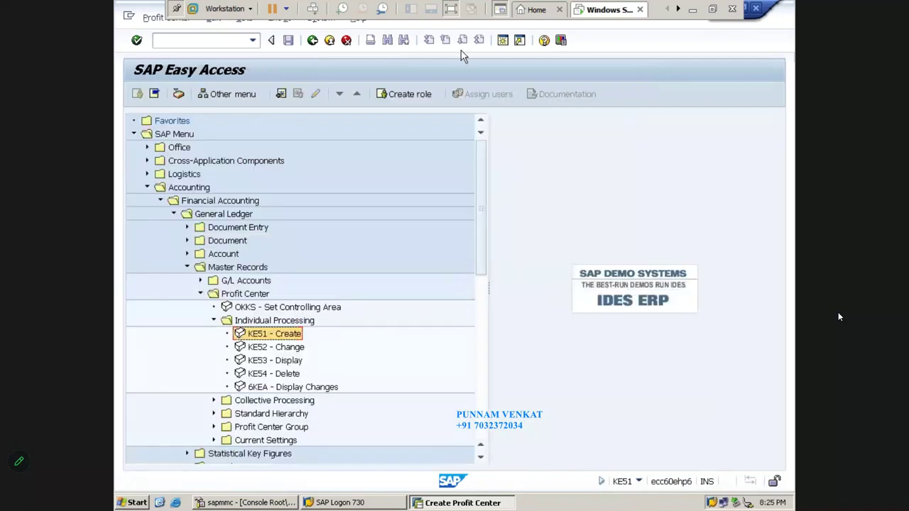
- Switch to the SAP FI_New workbook in Excel and examine the PMCA_PRO hierarchy diagram down to its profit centers
{"action": "left_click", "coordinate": [694, 10]}
{"action": "left_click", "coordinate": [622, 281]}
{"action": "key", "text": "Right"}
{"action": "key", "text": "Right"}
{"action": "key", "text": "Right"}
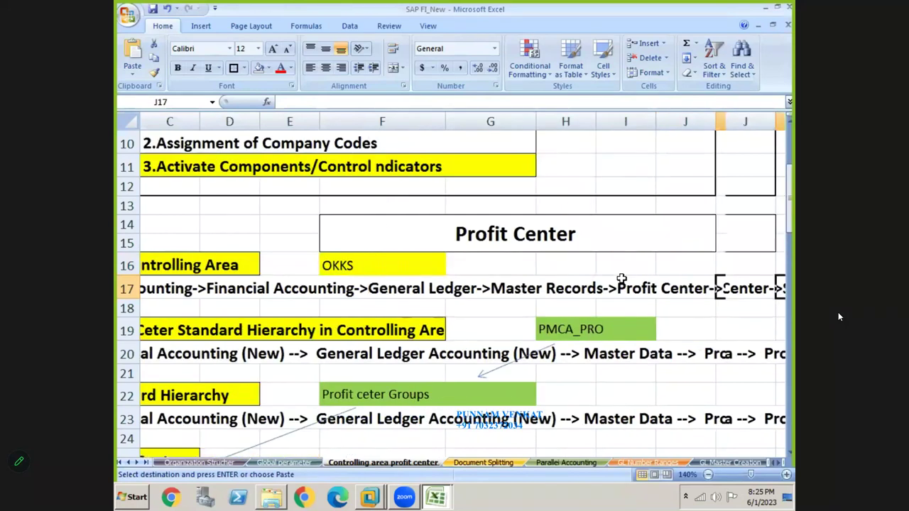
{"action": "key", "text": "Right"}
{"action": "key", "text": "Right"}
{"action": "key", "text": "Right"}
{"action": "key", "text": "Right"}
{"action": "key", "text": "Right"}
{"action": "key", "text": "Right"}
{"action": "key", "text": "Right"}
{"action": "key", "text": "Right"}
{"action": "key", "text": "Right"}
{"action": "key", "text": "Right"}
{"action": "key", "text": "Right"}
{"action": "key", "text": "Right"}
{"action": "key", "text": "Right"}
{"action": "key", "text": "Right"}
{"action": "key", "text": "Right"}
{"action": "key", "text": "Right"}
{"action": "key", "text": "Right"}
{"action": "key", "text": "Right"}
{"action": "key", "text": "Right"}
{"action": "key", "text": "Right"}
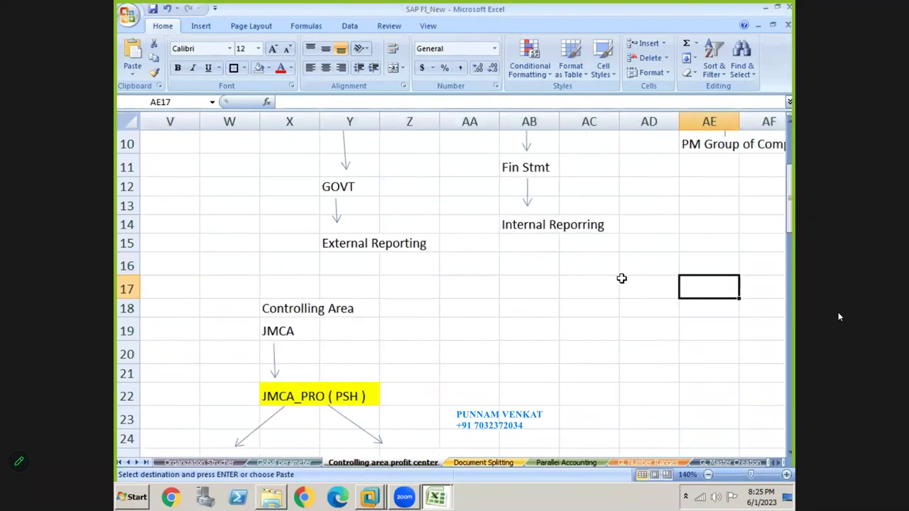
{"action": "key", "text": "Right"}
{"action": "key", "text": "Right"}
{"action": "key", "text": "Right"}
{"action": "key", "text": "Right"}
{"action": "key", "text": "Right"}
{"action": "key", "text": "Right"}
{"action": "key", "text": "Right"}
{"action": "key", "text": "Right"}
{"action": "key", "text": "Right"}
{"action": "key", "text": "Right"}
{"action": "key", "text": "Right"}
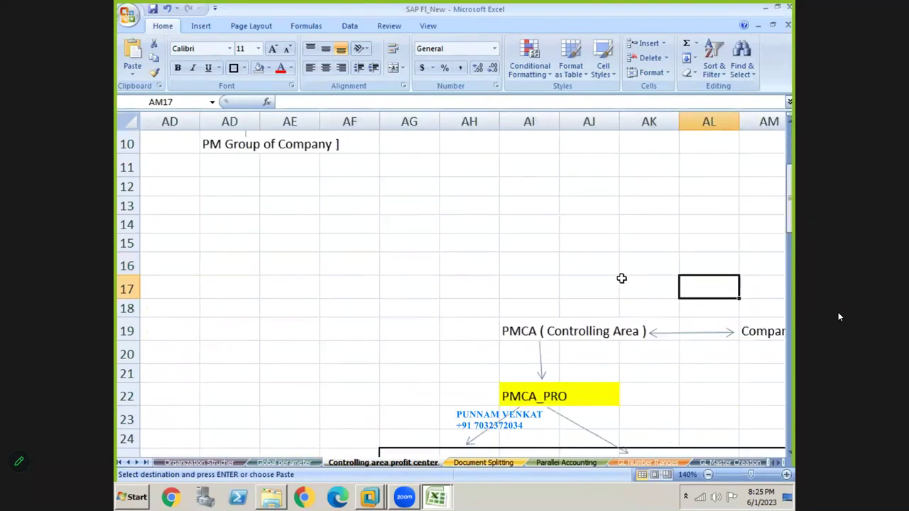
{"action": "key", "text": "Down"}
{"action": "key", "text": "Down"}
{"action": "key", "text": "Down"}
{"action": "key", "text": "Down"}
{"action": "key", "text": "Down"}
{"action": "key", "text": "Down"}
{"action": "key", "text": "Down"}
{"action": "key", "text": "Down"}
{"action": "key", "text": "Down"}
{"action": "key", "text": "Down"}
{"action": "key", "text": "Down"}
{"action": "key", "text": "Down"}
{"action": "key", "text": "Down"}
{"action": "key", "text": "Down"}
{"action": "key", "text": "Down"}
{"action": "key", "text": "Down"}
{"action": "key", "text": "Down"}
{"action": "key", "text": "Down"}
{"action": "key", "text": "Down"}
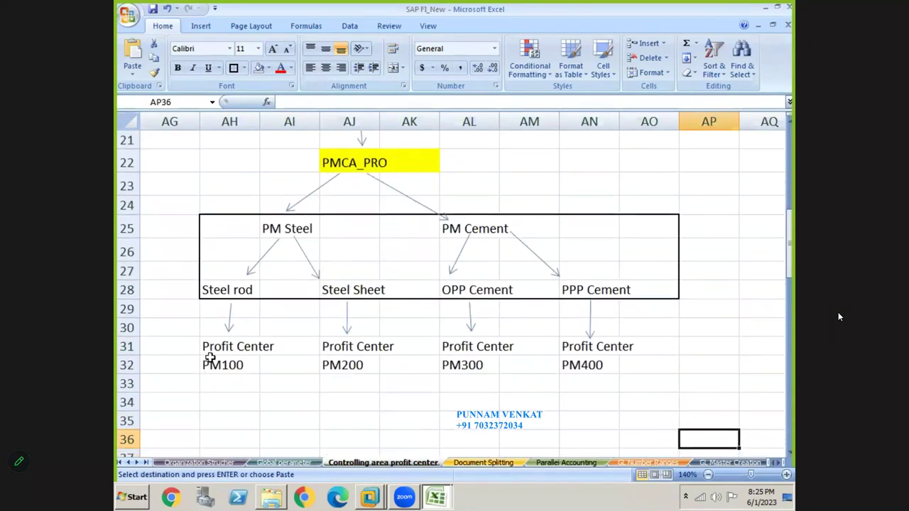
- Examine the four profit centers PM100 to PM400 in rows 31 and 32 of the hierarchy diagram
{"action": "left_click", "coordinate": [210, 359]}
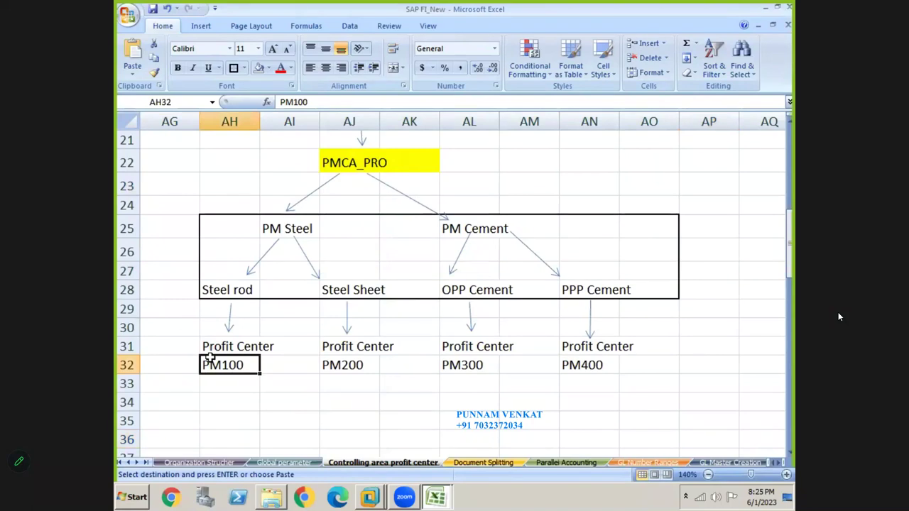
{"action": "key", "text": "Up"}
{"action": "key", "text": "shift+Right"}
{"action": "key", "text": "shift+Right"}
{"action": "key", "text": "shift+Right"}
{"action": "key", "text": "shift+Right"}
{"action": "key", "text": "shift+Right"}
{"action": "key", "text": "shift+Right"}
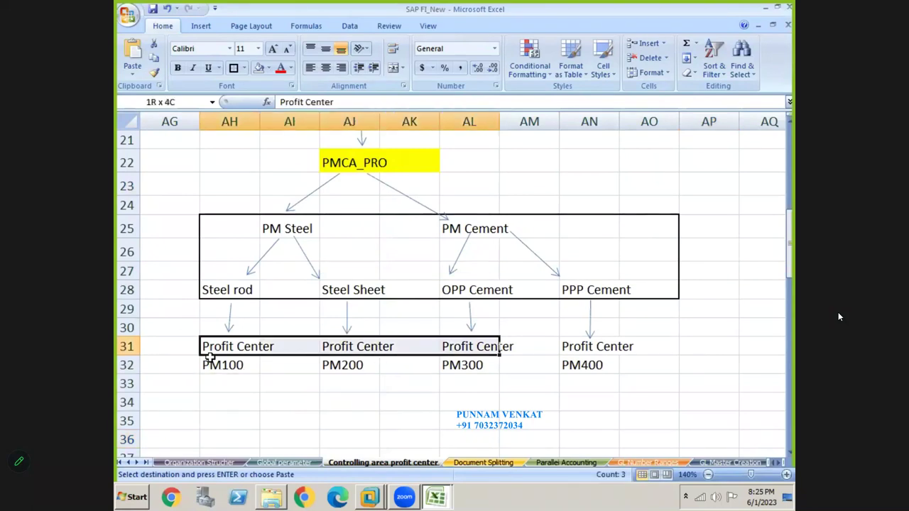
{"action": "key", "text": "shift+Down"}
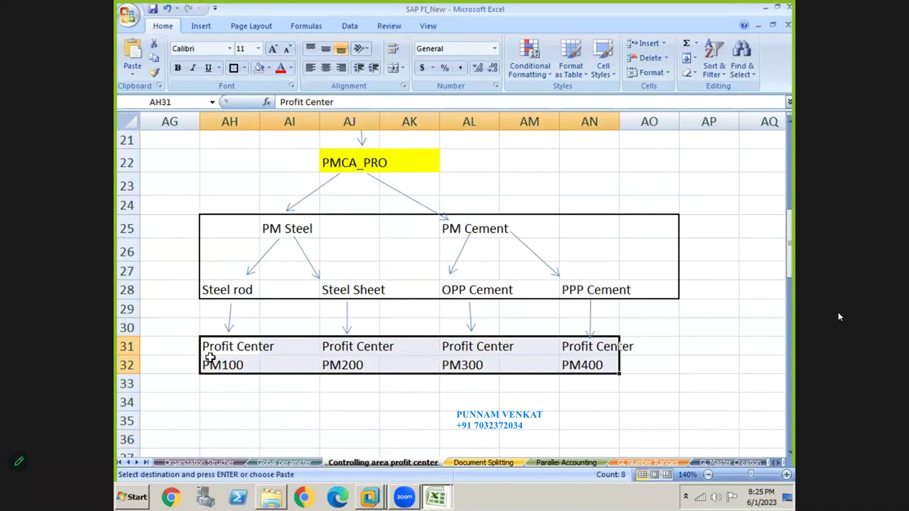
- Examine the boxed profit center groups in AH25:AO28, from PM Steel and PM Cement to their product groups
{"action": "left_click", "coordinate": [219, 239]}
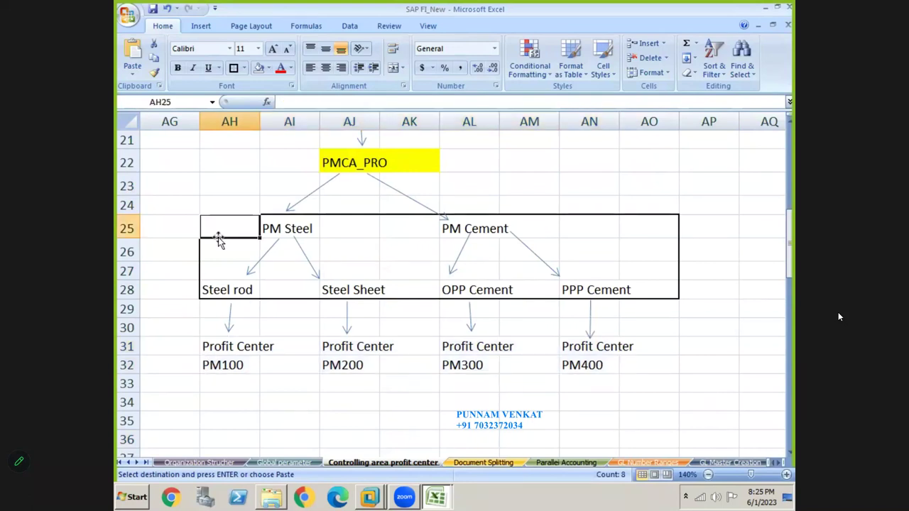
{"action": "key", "text": "shift+Right"}
{"action": "key", "text": "shift+Right"}
{"action": "key", "text": "shift+Right"}
{"action": "key", "text": "shift+Right"}
{"action": "key", "text": "shift+Right"}
{"action": "key", "text": "shift+Right"}
{"action": "key", "text": "shift+Right"}
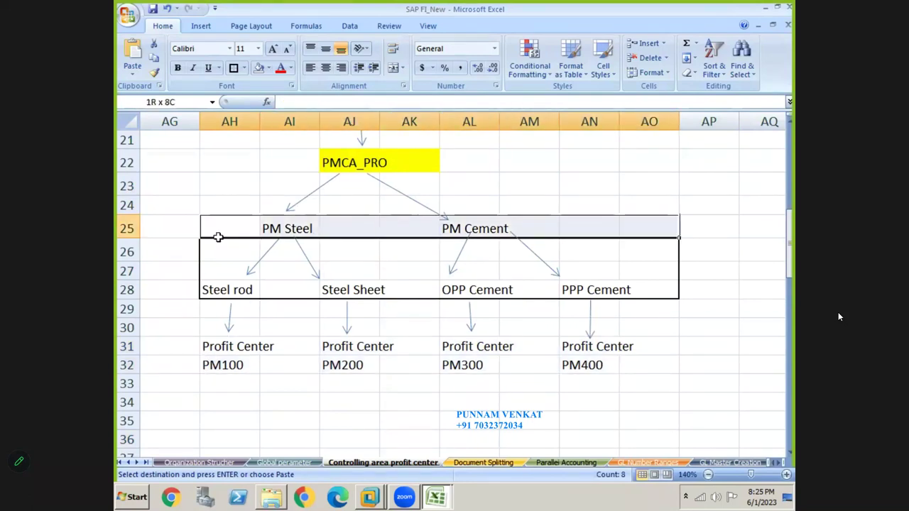
{"action": "key", "text": "shift+Down"}
{"action": "key", "text": "shift+Down"}
{"action": "key", "text": "shift+Down"}
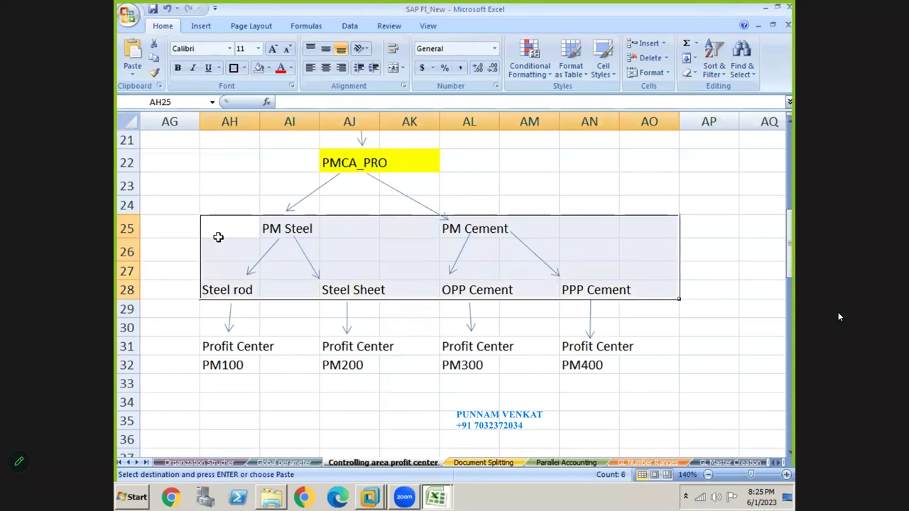
- Examine the PMCA_PRO node, the PMCA controlling area and its Company Codes link, down to profit center PM400
{"action": "key", "text": "Up"}
{"action": "key", "text": "Up"}
{"action": "key", "text": "Up"}
{"action": "key", "text": "Up"}
{"action": "key", "text": "Up"}
{"action": "key", "text": "Up"}
{"action": "key", "text": "Up"}
{"action": "key", "text": "Up"}
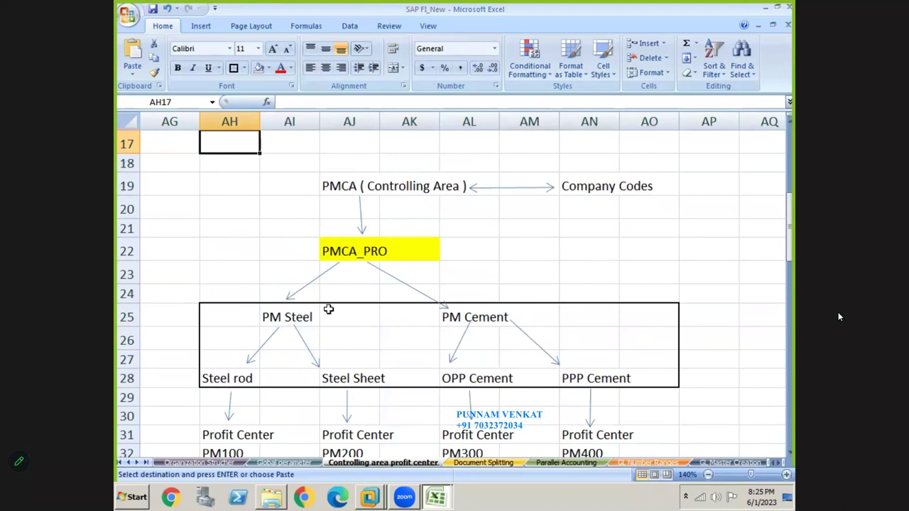
{"action": "left_click", "coordinate": [362, 253]}
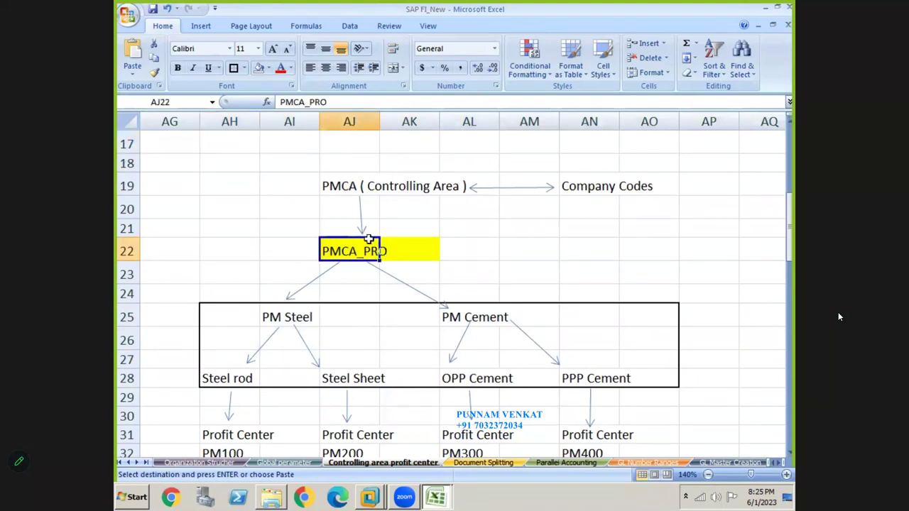
{"action": "left_click", "coordinate": [347, 187]}
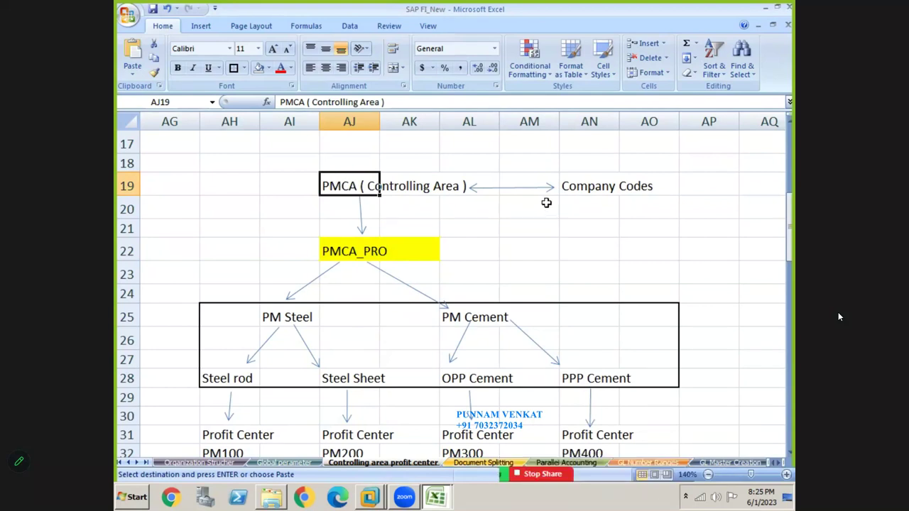
{"action": "left_click", "coordinate": [579, 192]}
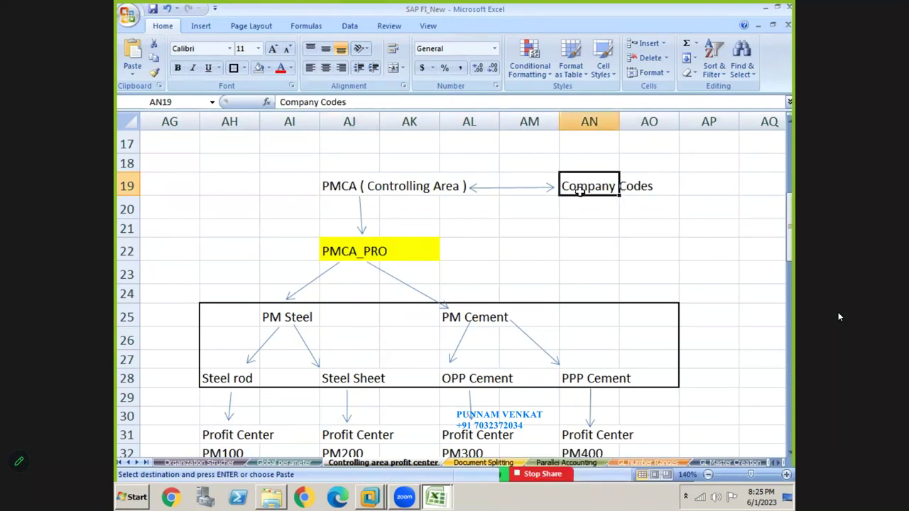
{"action": "key", "text": "Down"}
{"action": "key", "text": "Down"}
{"action": "key", "text": "Down"}
{"action": "key", "text": "Down"}
{"action": "key", "text": "Down"}
{"action": "key", "text": "Down"}
{"action": "key", "text": "Down"}
{"action": "key", "text": "Down"}
{"action": "key", "text": "Down"}
{"action": "key", "text": "Down"}
{"action": "key", "text": "Down"}
{"action": "key", "text": "Down"}
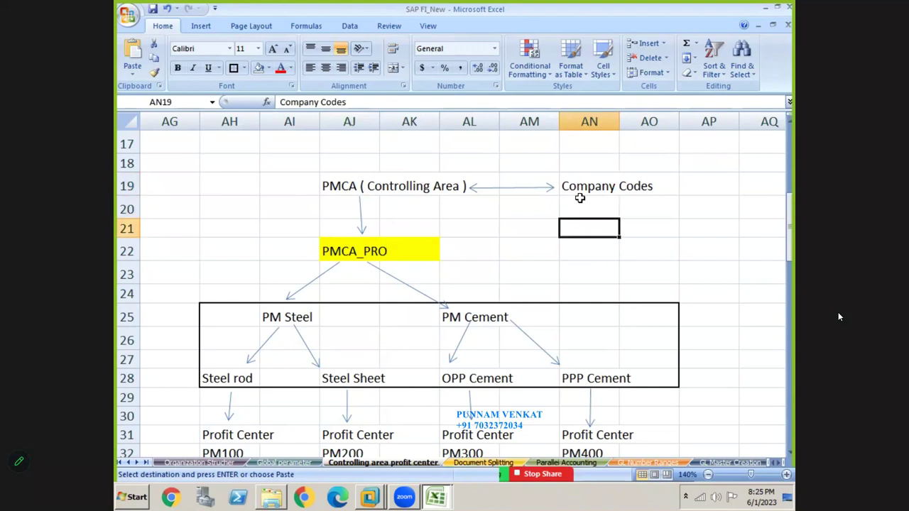
{"action": "key", "text": "Down"}
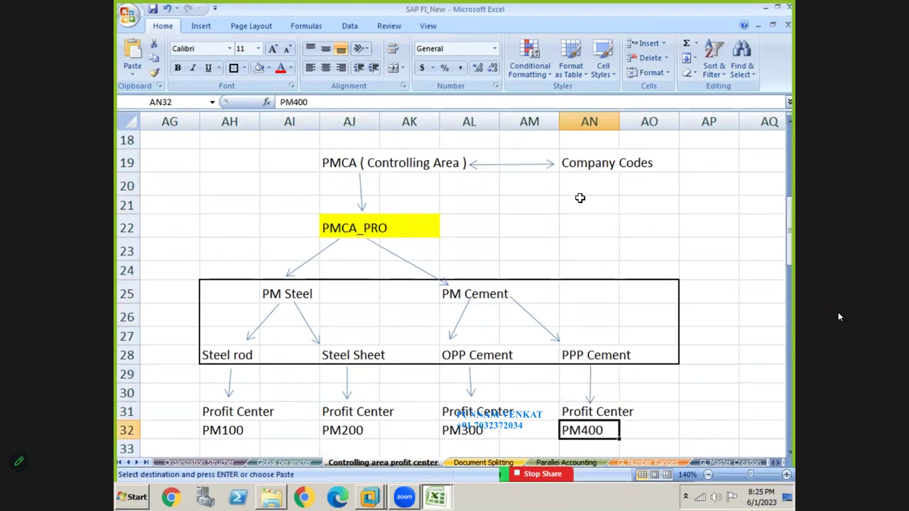
- Add an outside box border around the four profit centers in AH31:AO32
{"action": "left_click", "coordinate": [223, 412]}
{"action": "left_click_drag", "start_coordinate": [223, 412], "coordinate": [654, 430]}
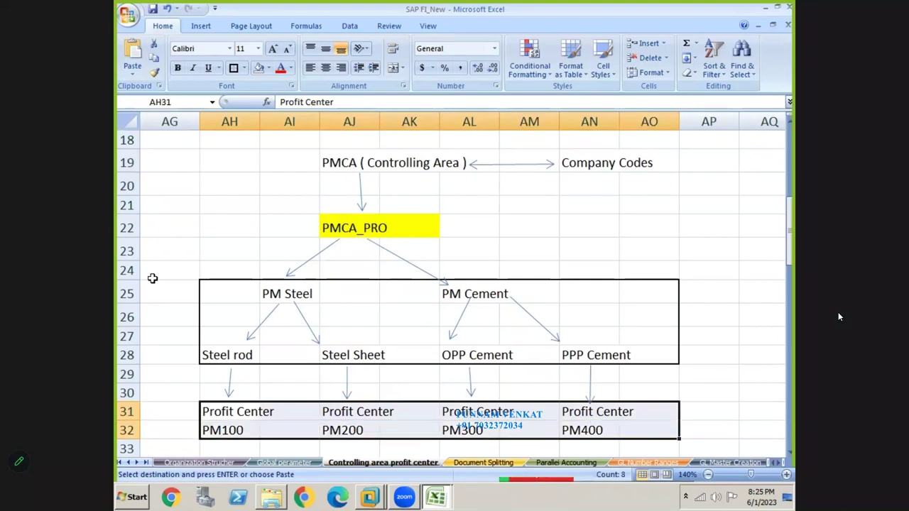
{"action": "left_click", "coordinate": [231, 69]}
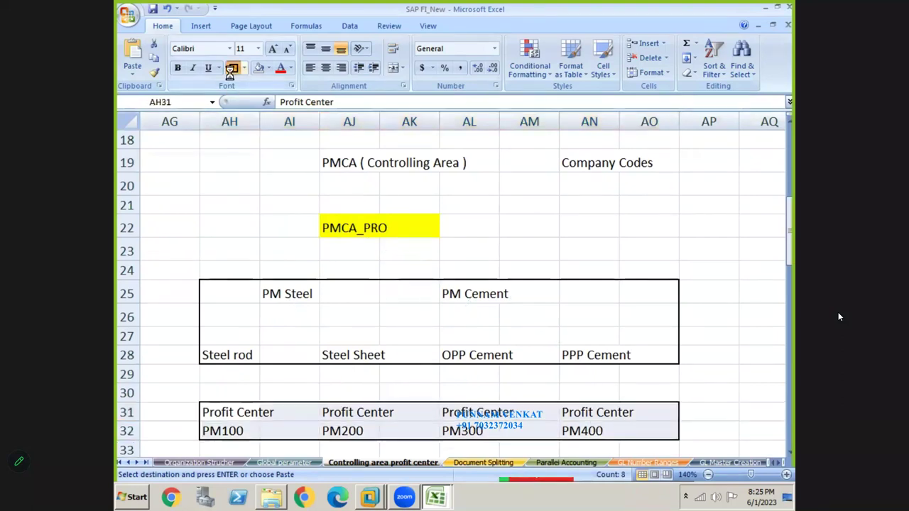
- Draw a straight arrow from the Company Codes label down to the boxed profit centers
{"action": "left_click", "coordinate": [202, 27]}
{"action": "left_click", "coordinate": [261, 60]}
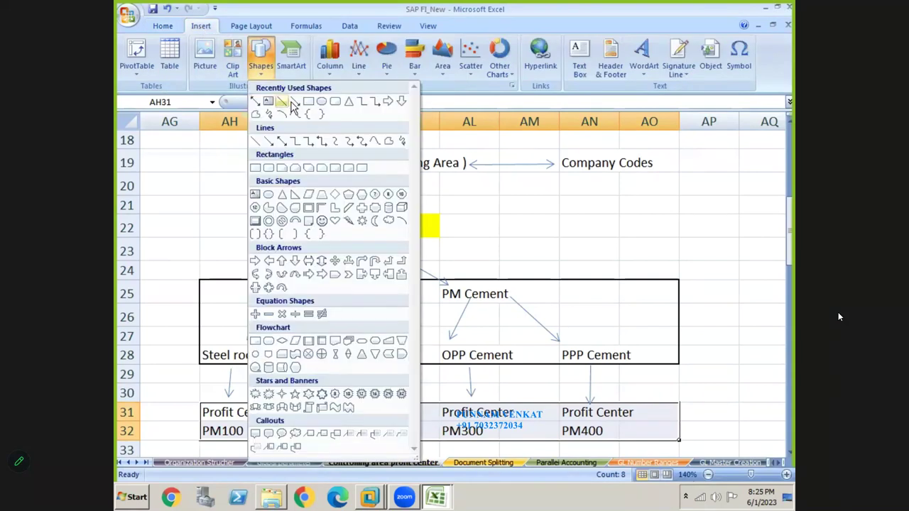
{"action": "left_click", "coordinate": [291, 103]}
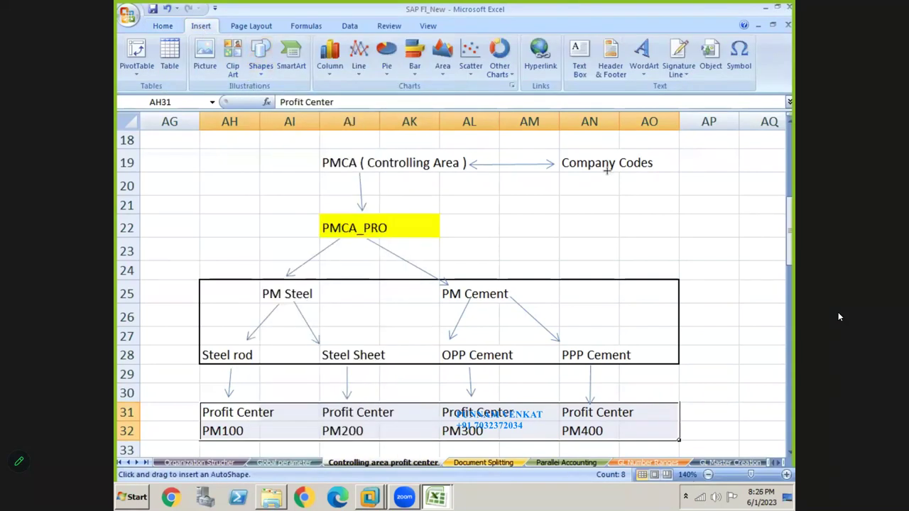
{"action": "left_click_drag", "start_coordinate": [563, 346], "coordinate": [549, 394]}
{"action": "left_click", "coordinate": [784, 382]}
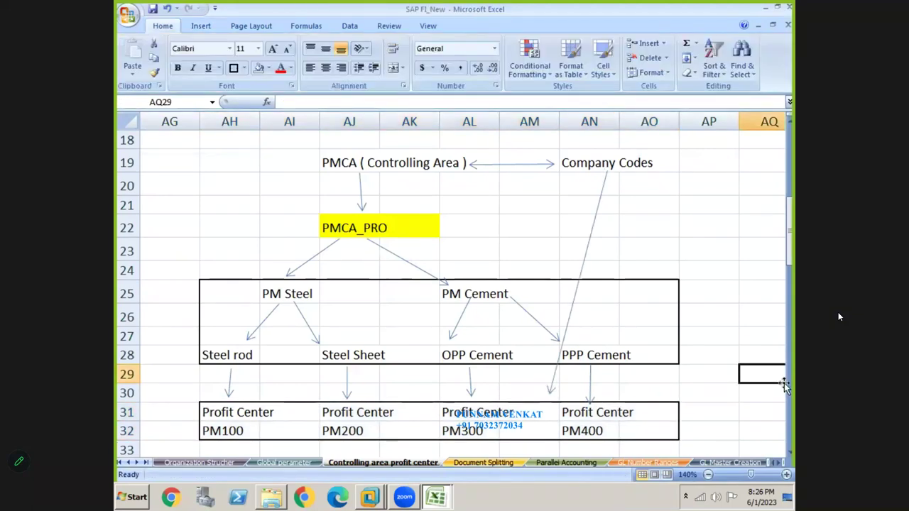
{"action": "left_click", "coordinate": [352, 228]}
{"action": "key", "text": "alt+Tab"}
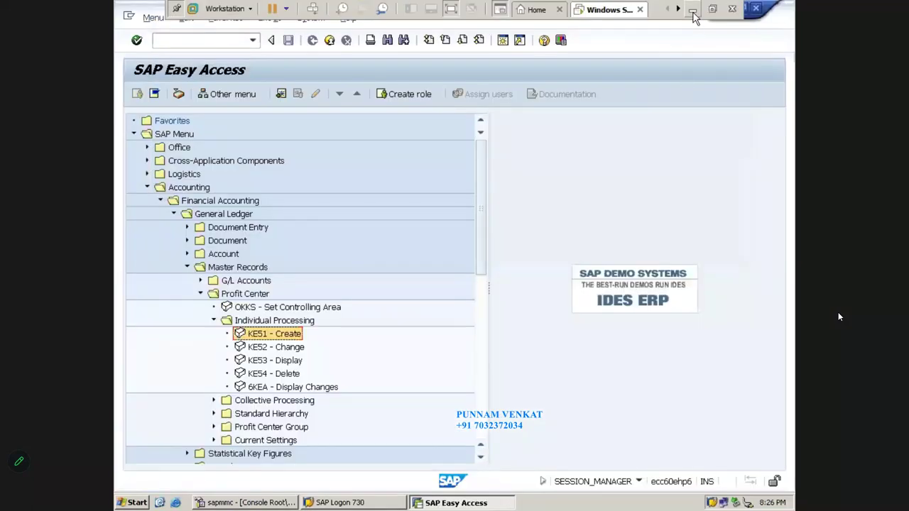
{"action": "left_click", "coordinate": [694, 14]}
- Go across row 25 to the configuration notes at the heading "4. Create Profit Center" in cell A25
{"action": "left_click", "coordinate": [186, 291]}
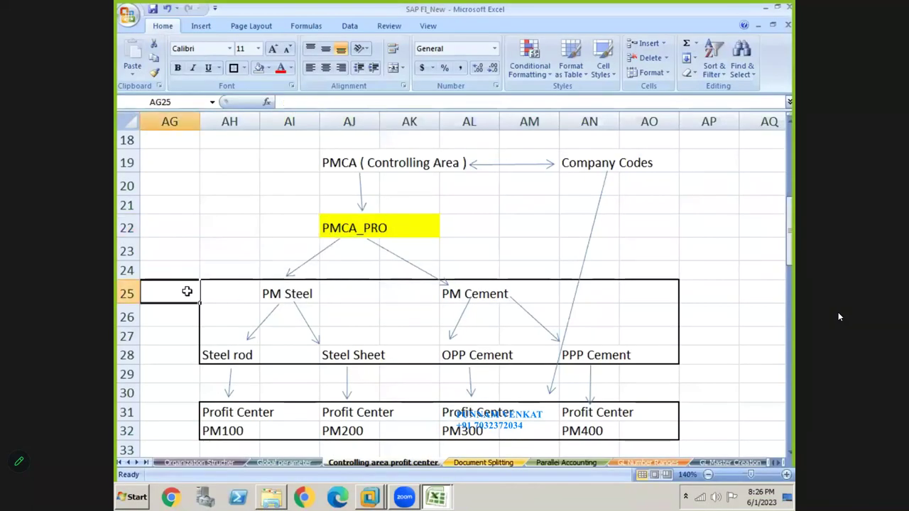
{"action": "key", "text": "Left"}
{"action": "key", "text": "Left"}
{"action": "key", "text": "Left"}
{"action": "key", "text": "Left"}
{"action": "key", "text": "Left"}
{"action": "key", "text": "Left"}
{"action": "key", "text": "Left"}
{"action": "key", "text": "Left"}
{"action": "key", "text": "Left"}
{"action": "key", "text": "Left"}
{"action": "key", "text": "Left"}
{"action": "key", "text": "Left"}
{"action": "key", "text": "Left"}
{"action": "key", "text": "Left"}
{"action": "key", "text": "Left"}
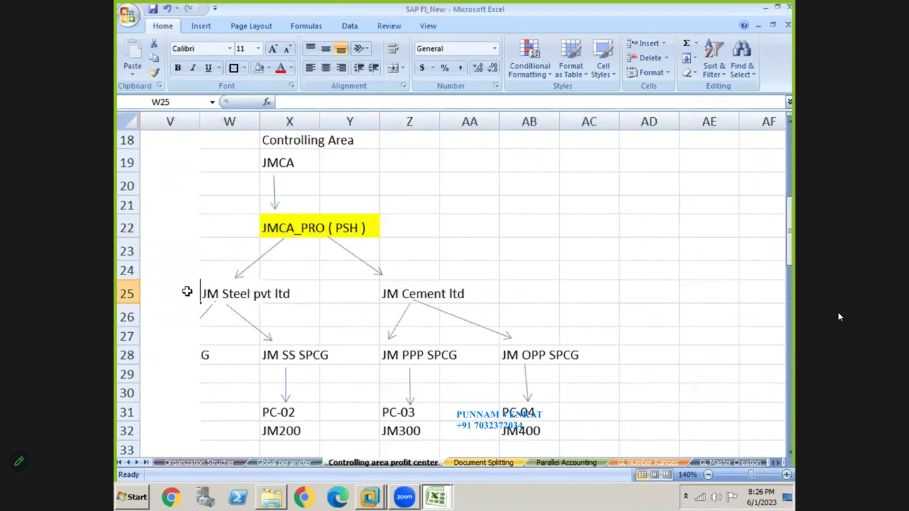
{"action": "key", "text": "Left"}
{"action": "key", "text": "Left"}
{"action": "key", "text": "Left"}
{"action": "key", "text": "Left"}
{"action": "key", "text": "Left"}
{"action": "key", "text": "Left"}
{"action": "key", "text": "Left"}
{"action": "key", "text": "Left"}
{"action": "key", "text": "Left"}
{"action": "key", "text": "Left"}
{"action": "key", "text": "Left"}
{"action": "key", "text": "Left"}
{"action": "key", "text": "Left"}
{"action": "key", "text": "Left"}
{"action": "key", "text": "Left"}
{"action": "key", "text": "Left"}
{"action": "key", "text": "Left"}
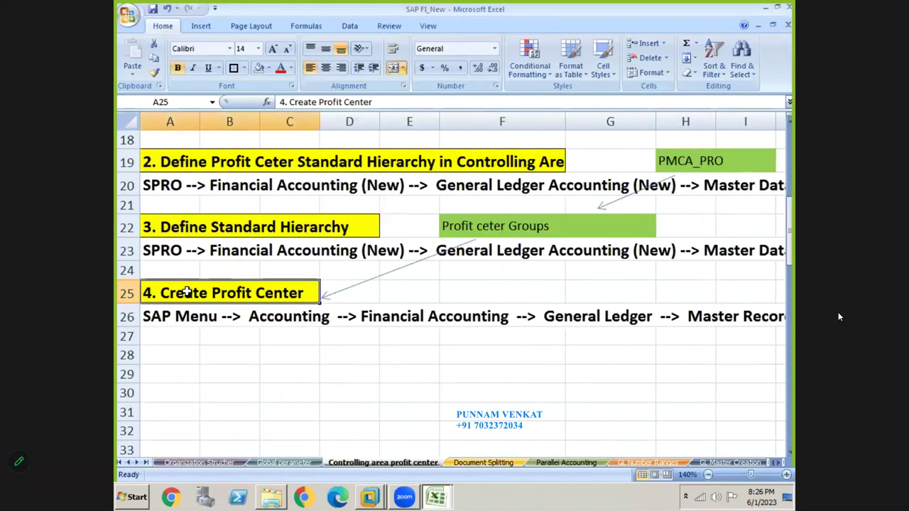
- Read the Profit Center Groups note and the full SPRO path under "3. Define Standard Hierarchy"
{"action": "left_click", "coordinate": [459, 226]}
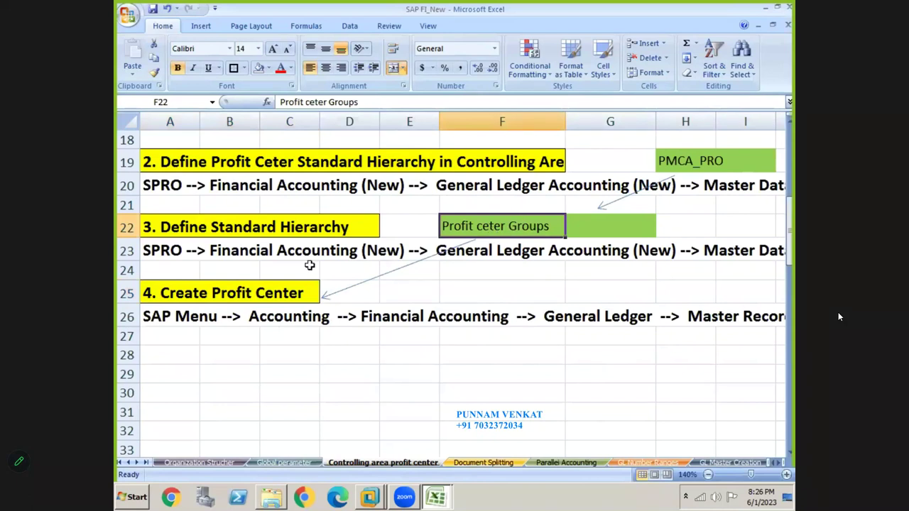
{"action": "left_click", "coordinate": [172, 257]}
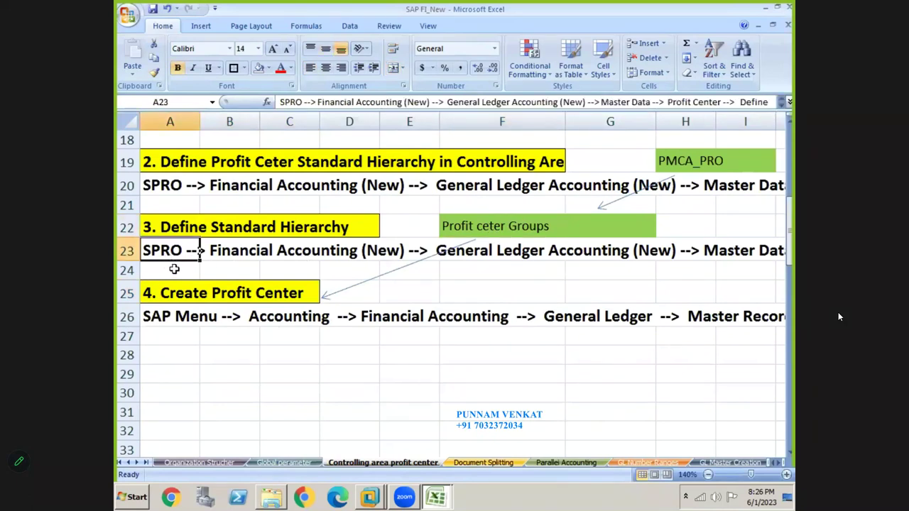
{"action": "left_click", "coordinate": [265, 266]}
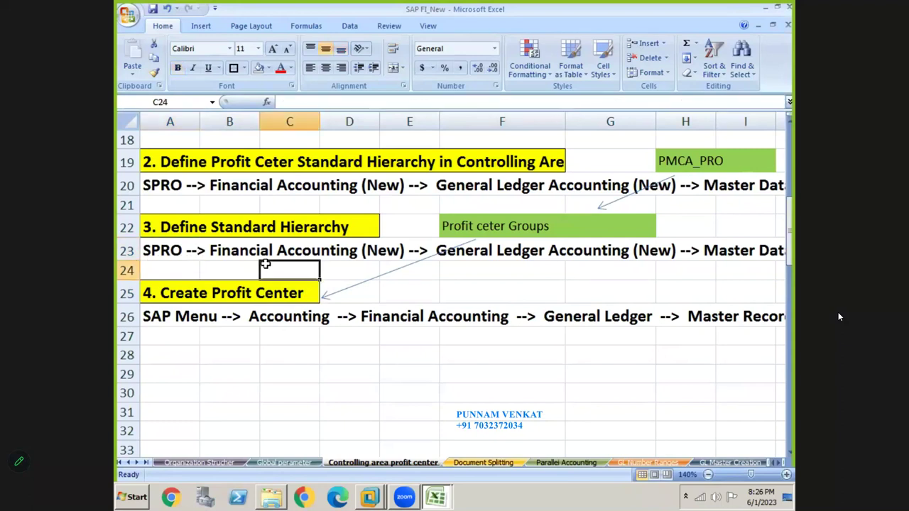
{"action": "key", "text": "Right"}
{"action": "key", "text": "Right"}
{"action": "key", "text": "Right"}
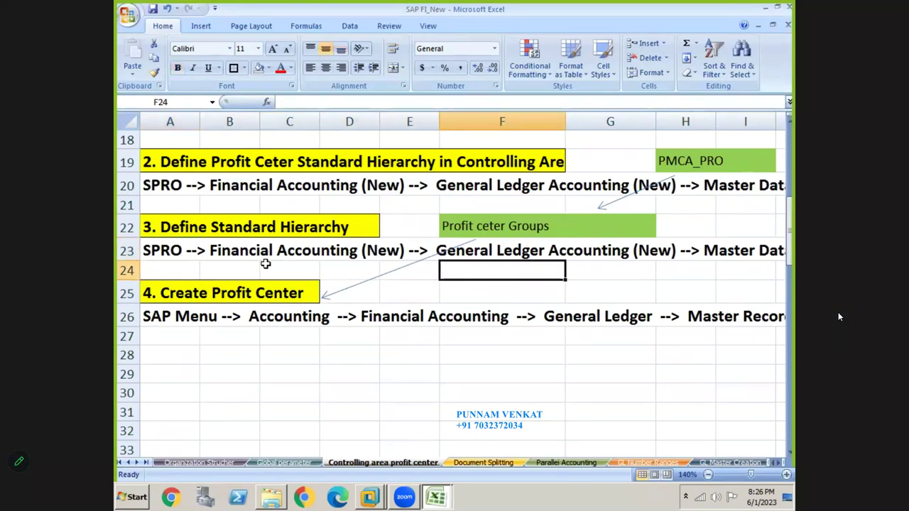
{"action": "key", "text": "Right"}
{"action": "key", "text": "Right"}
{"action": "key", "text": "Right"}
{"action": "key", "text": "Right"}
{"action": "key", "text": "Left"}
{"action": "key", "text": "Right"}
{"action": "key", "text": "Right"}
{"action": "key", "text": "Right"}
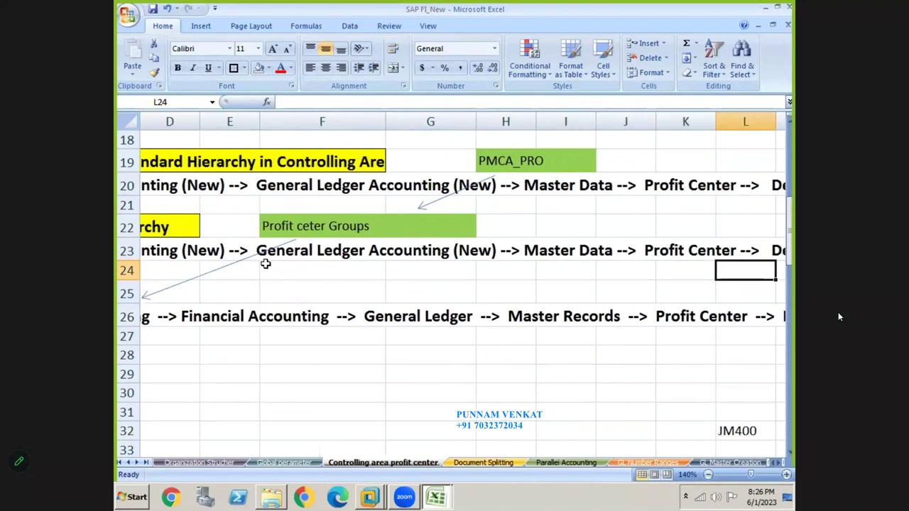
{"action": "key", "text": "Right"}
{"action": "key", "text": "Right"}
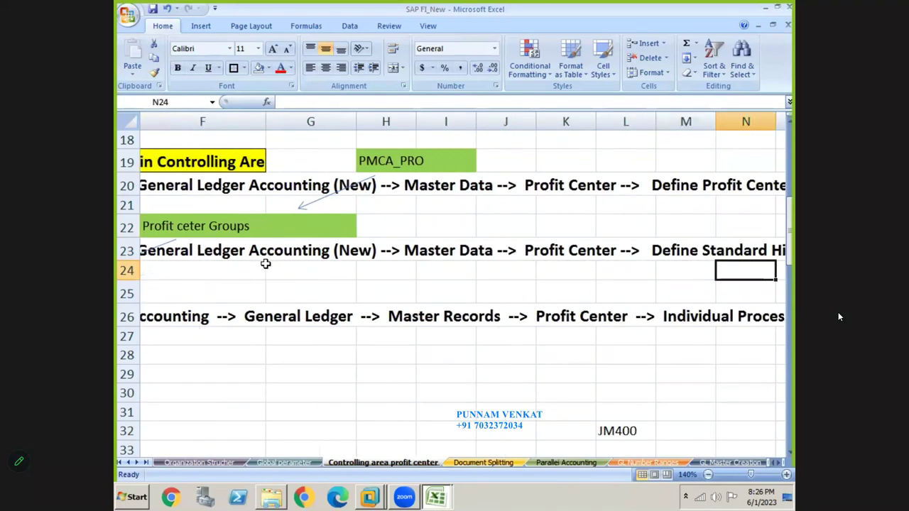
{"action": "key", "text": "Right"}
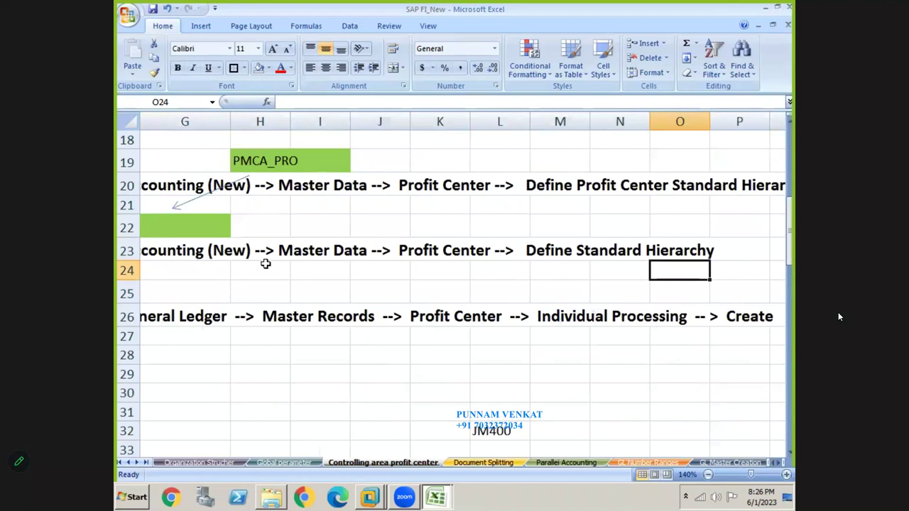
- Switch to SAP, run transaction SPRO and display the SAP Reference IMG
{"action": "key", "text": "alt+Tab"}
{"action": "key", "text": "alt+Tab"}
{"action": "key", "text": "alt+Tab"}
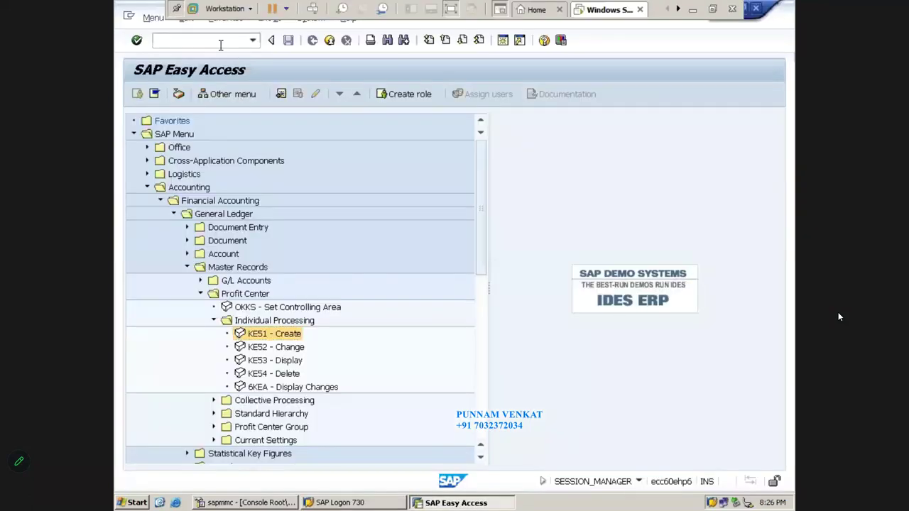
{"action": "type", "text": "SPRO"}
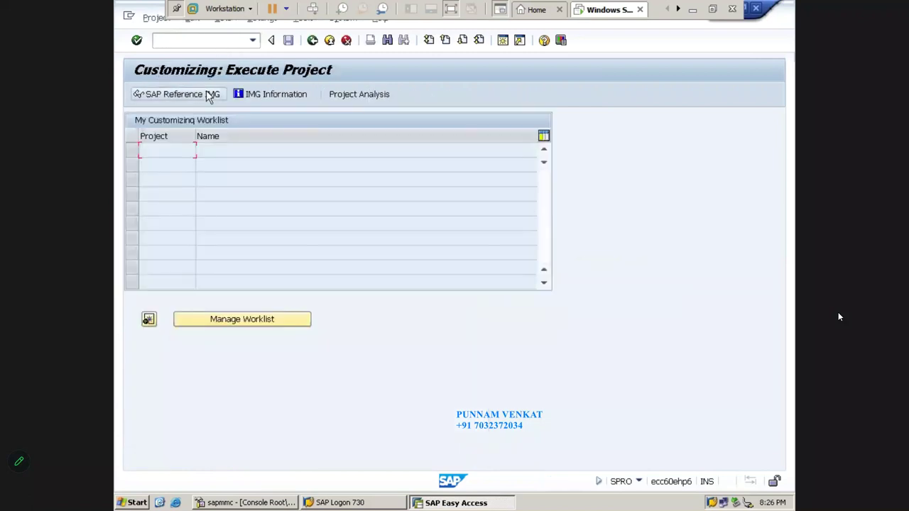
{"action": "left_click", "coordinate": [208, 95]}
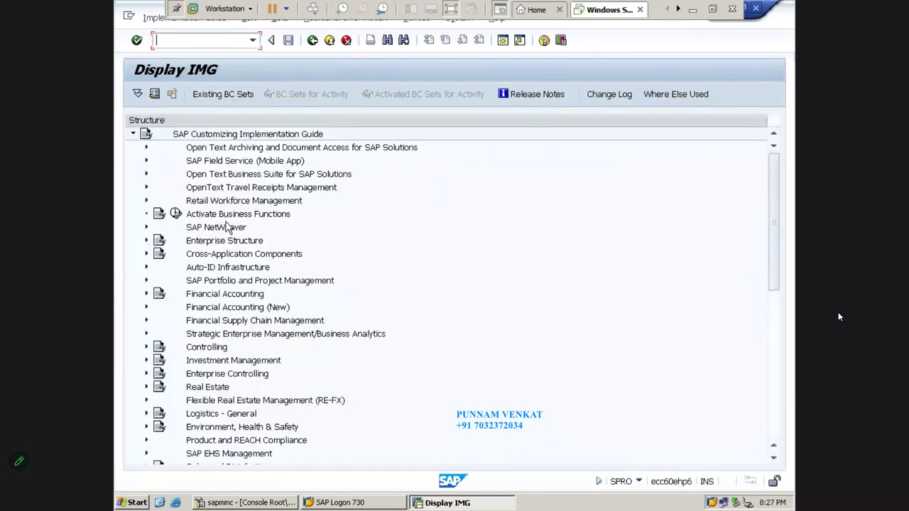
- Expand Financial Accounting (New) and its General Ledger Accounting (New) node in the IMG structure
{"action": "left_click", "coordinate": [227, 227]}
{"action": "key", "text": "Down"}
{"action": "key", "text": "Down"}
{"action": "key", "text": "Down"}
{"action": "key", "text": "Down"}
{"action": "key", "text": "Down"}
{"action": "key", "text": "Down"}
{"action": "key", "text": "Right"}
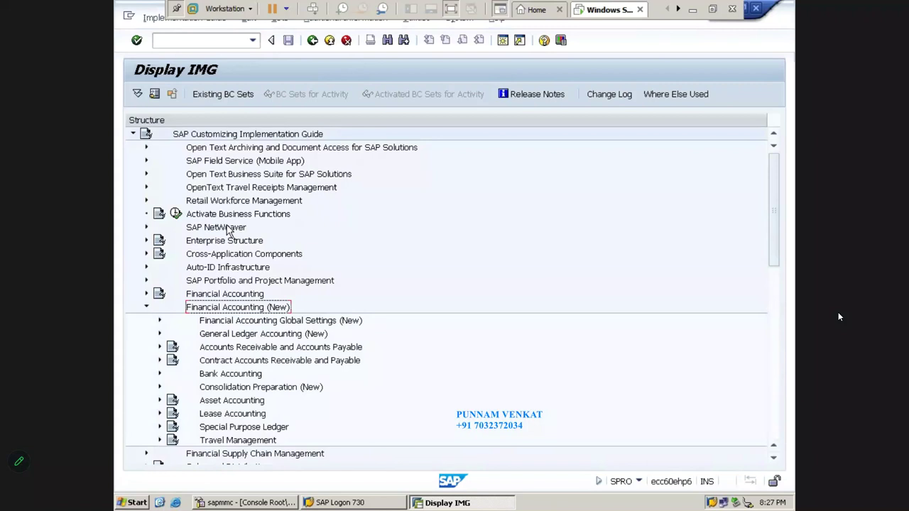
{"action": "key", "text": "Down"}
{"action": "key", "text": "Down"}
{"action": "key", "text": "Right"}
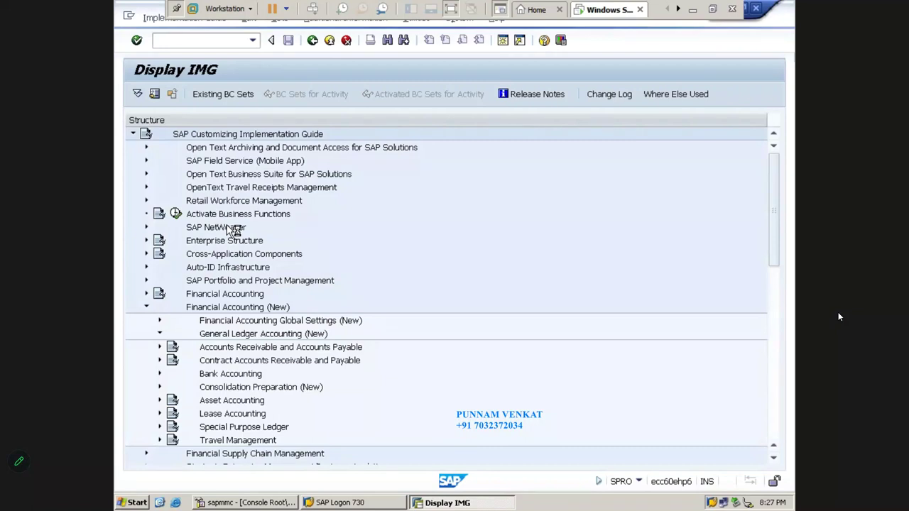
- Expand Master Data and its Profit Center node under General Ledger Accounting (New)
{"action": "key", "text": "Down"}
{"action": "key", "text": "Down"}
{"action": "key", "text": "Up"}
{"action": "key", "text": "Right"}
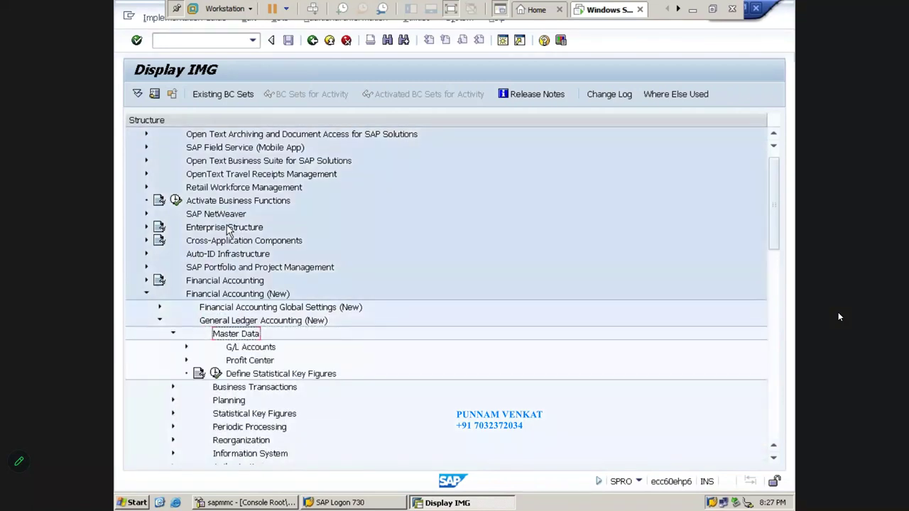
{"action": "key", "text": "Down"}
{"action": "key", "text": "Down"}
{"action": "key", "text": "Right"}
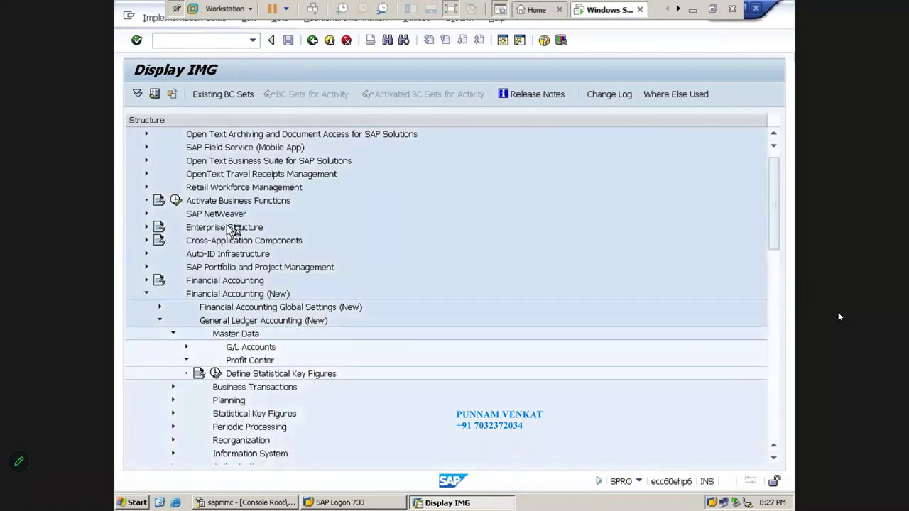
- Open the Define Standard Hierarchy activity under the Profit Center node in the IMG structure
{"action": "key", "text": "Down"}
{"action": "key", "text": "Down"}
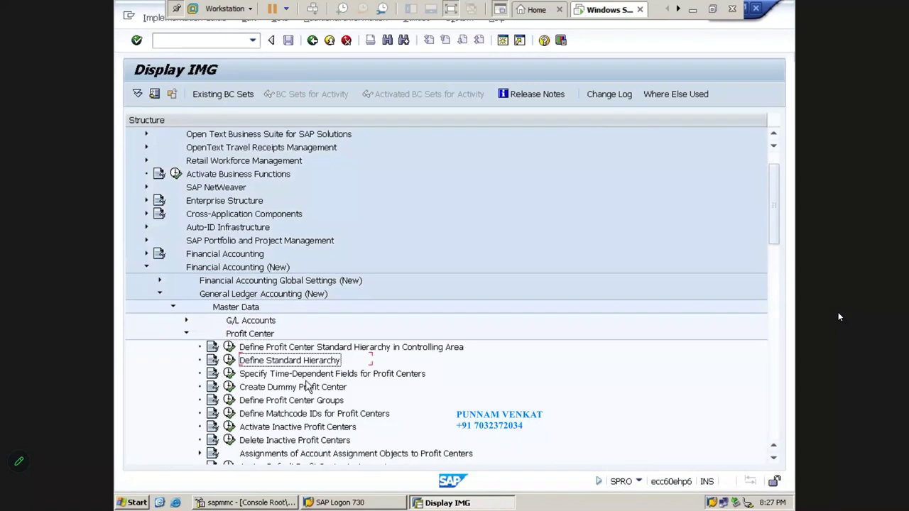
{"action": "left_click", "coordinate": [230, 362]}
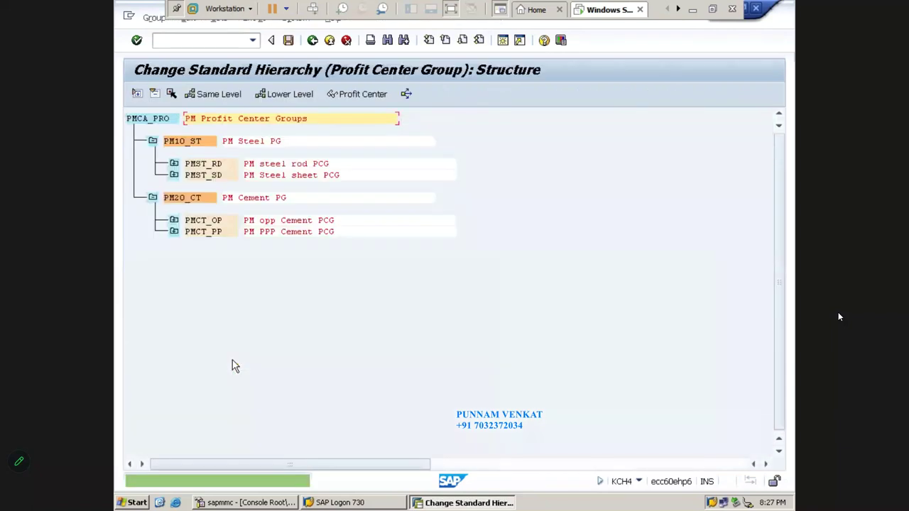
- Collapse and re-expand the PM10_ST and PM20_CT groups under PMCA_PRO to review the hierarchy level by level
{"action": "left_click", "coordinate": [152, 142]}
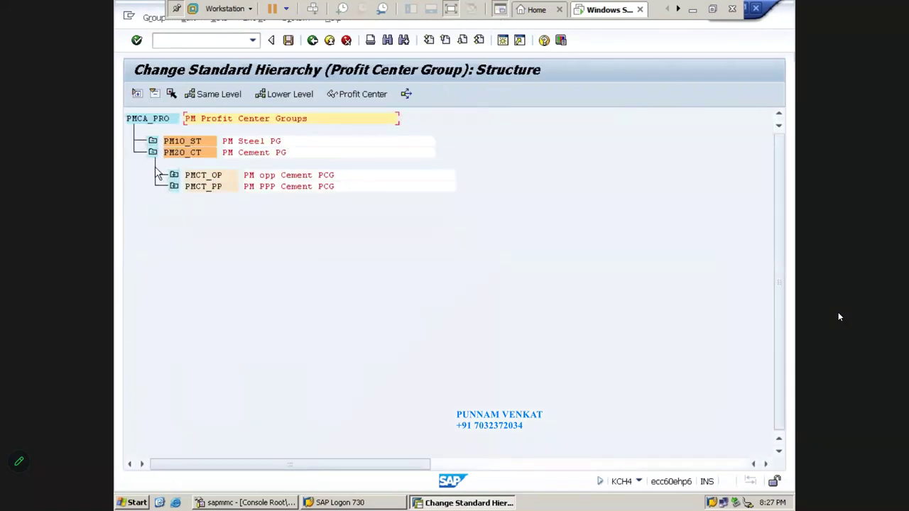
{"action": "left_click", "coordinate": [153, 152]}
{"action": "left_click", "coordinate": [135, 120]}
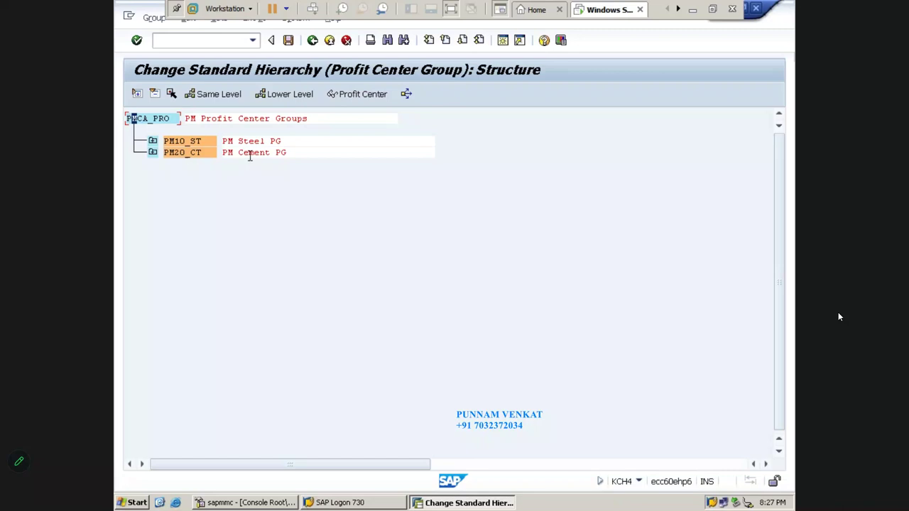
{"action": "left_click", "coordinate": [153, 142]}
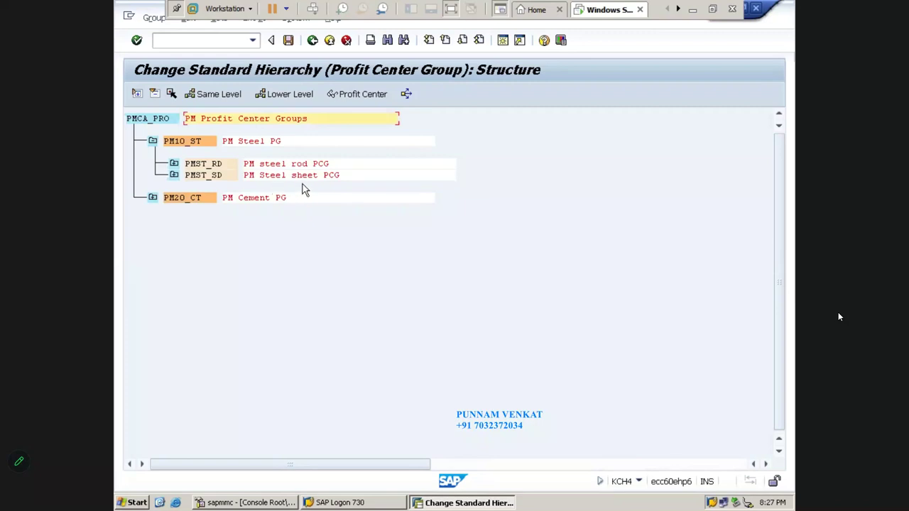
{"action": "left_click", "coordinate": [153, 198]}
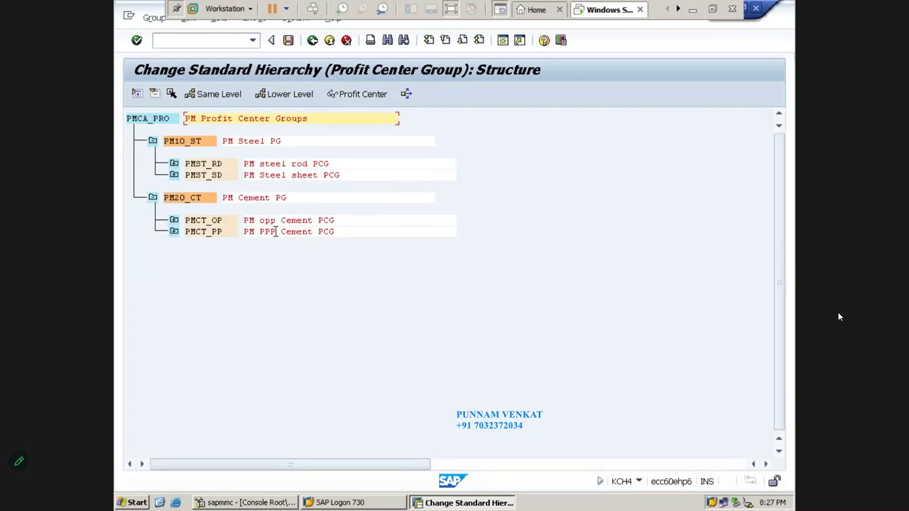
- Expand groups PMCT_PP, PMCT_OP, PMST_RD and PMST_SD to check the profit center assigned to each
{"action": "left_click", "coordinate": [174, 231]}
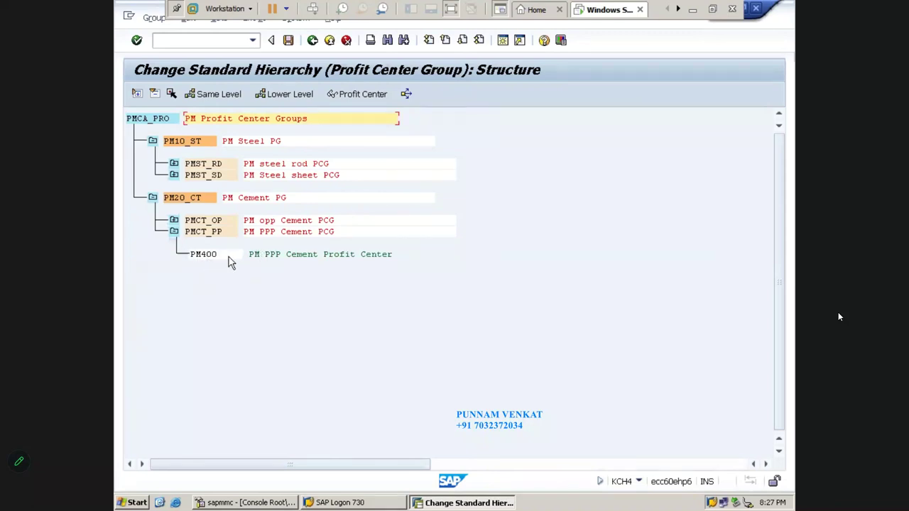
{"action": "left_click", "coordinate": [174, 221]}
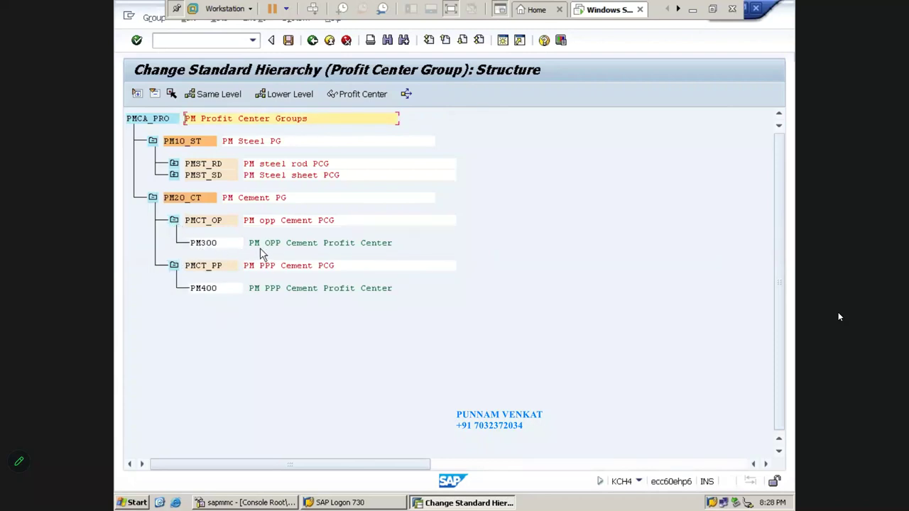
{"action": "left_click", "coordinate": [174, 164]}
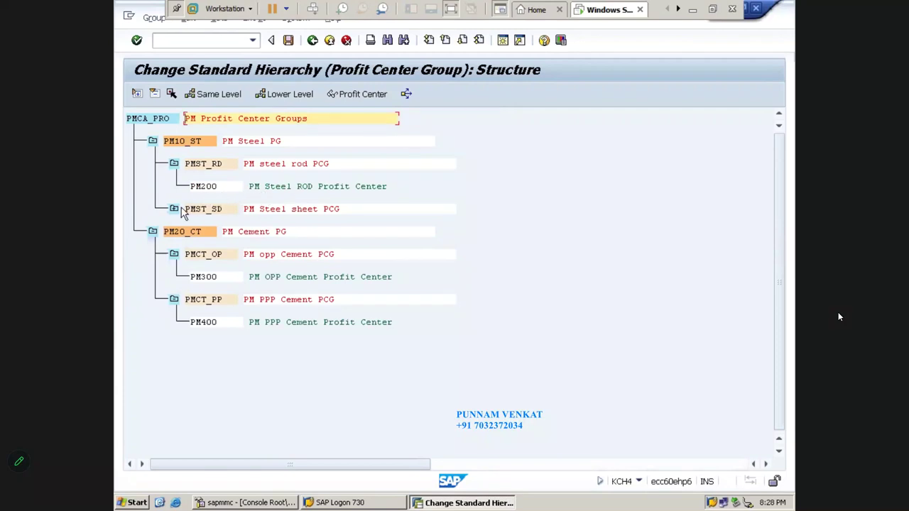
{"action": "left_click", "coordinate": [174, 209]}
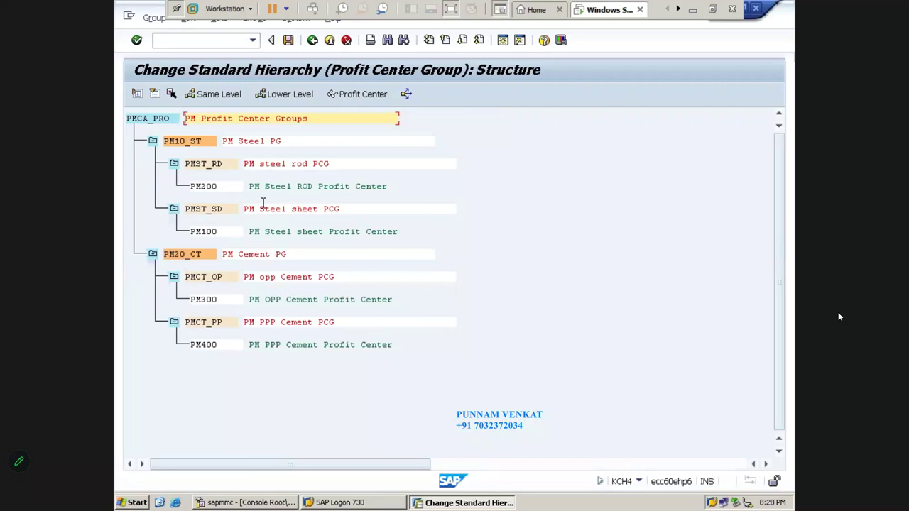
{"action": "left_click", "coordinate": [268, 346]}
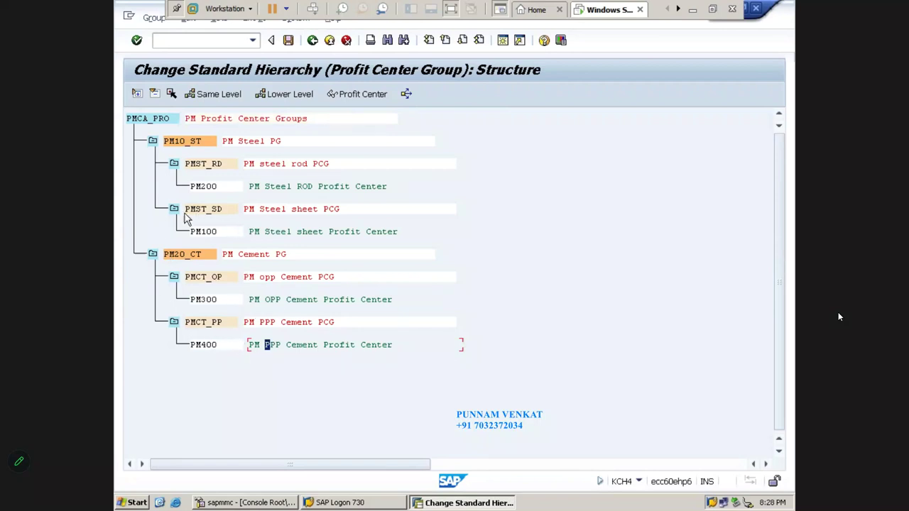
- Save the standard hierarchy PMCA_PRO and return to the SAP Easy Access menu
{"action": "left_click", "coordinate": [144, 119]}
{"action": "left_click", "coordinate": [289, 40]}
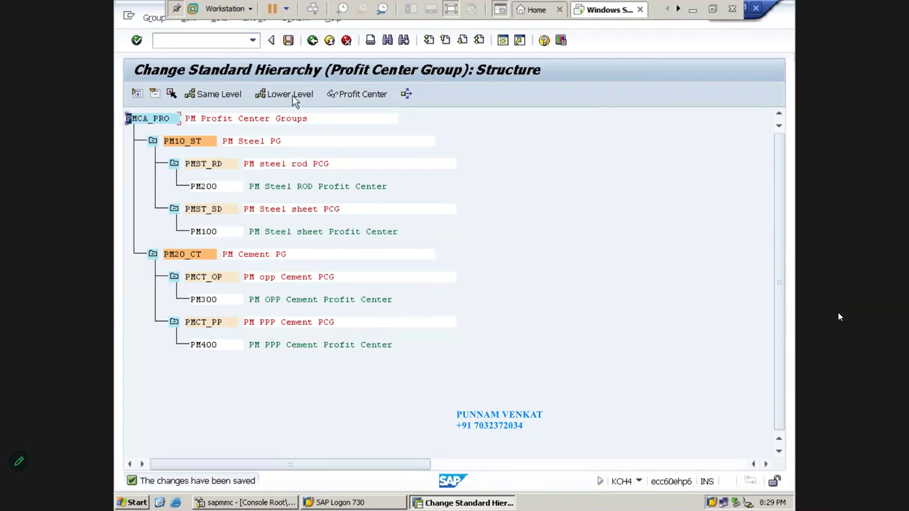
{"action": "left_click", "coordinate": [312, 40]}
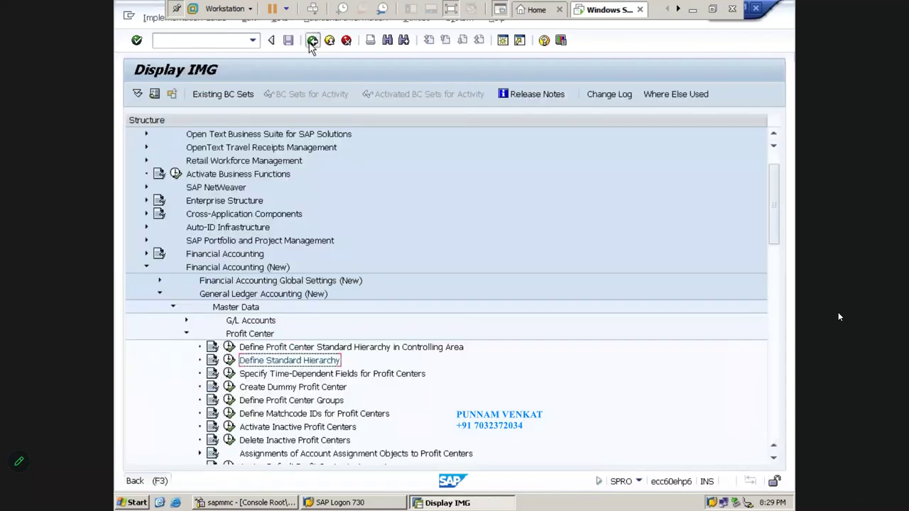
{"action": "left_click", "coordinate": [312, 41]}
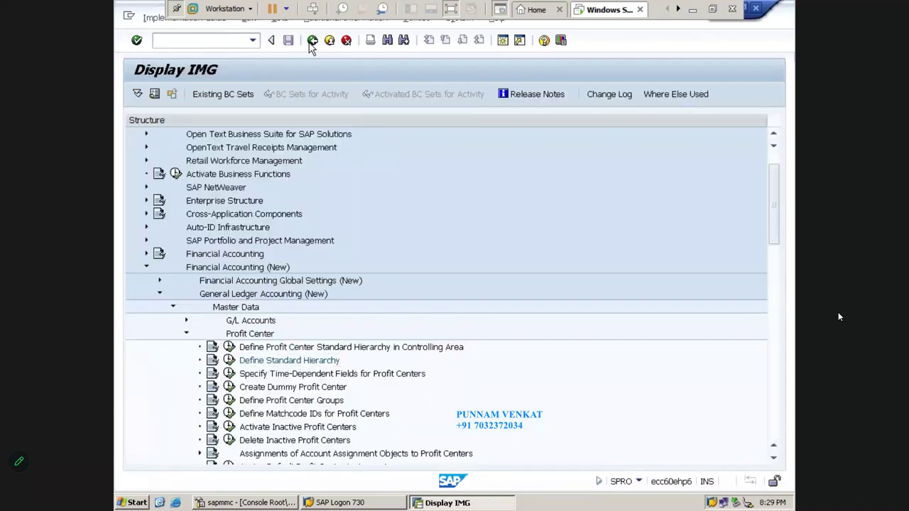
{"action": "left_click", "coordinate": [312, 41]}
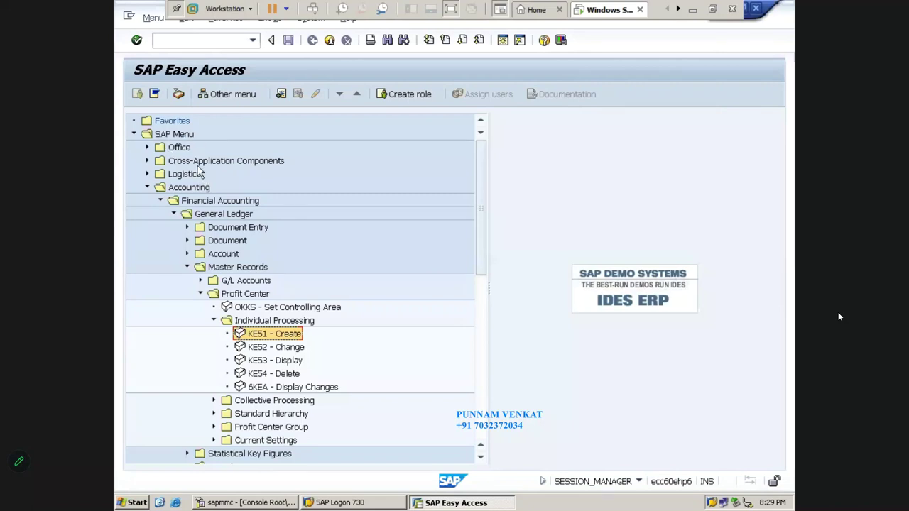
- Follow the Accounting path through Financial Accounting, General Ledger, Master Records and Profit Center to Individual Processing, and open KE53 - Display
{"action": "left_click", "coordinate": [180, 191]}
{"action": "left_click", "coordinate": [199, 202]}
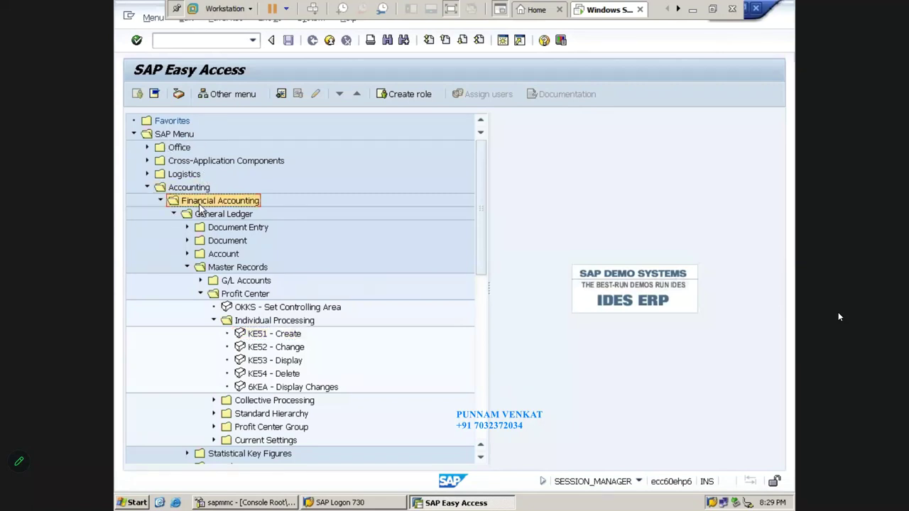
{"action": "left_click", "coordinate": [202, 225]}
{"action": "left_click", "coordinate": [205, 216]}
{"action": "left_click", "coordinate": [239, 270]}
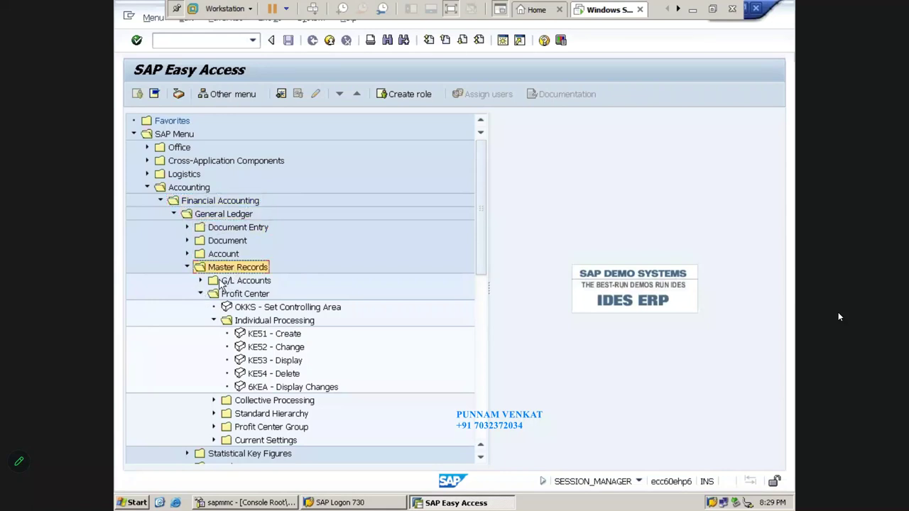
{"action": "left_click", "coordinate": [234, 296]}
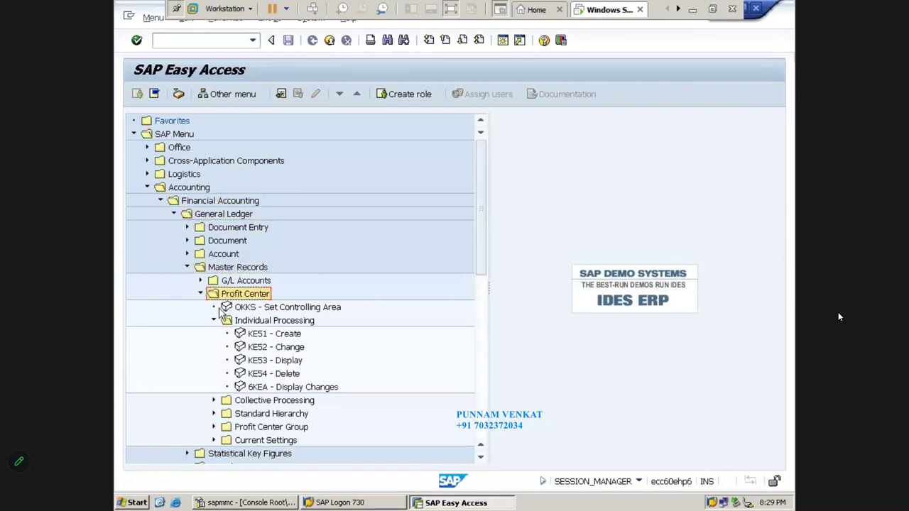
{"action": "left_click", "coordinate": [260, 326]}
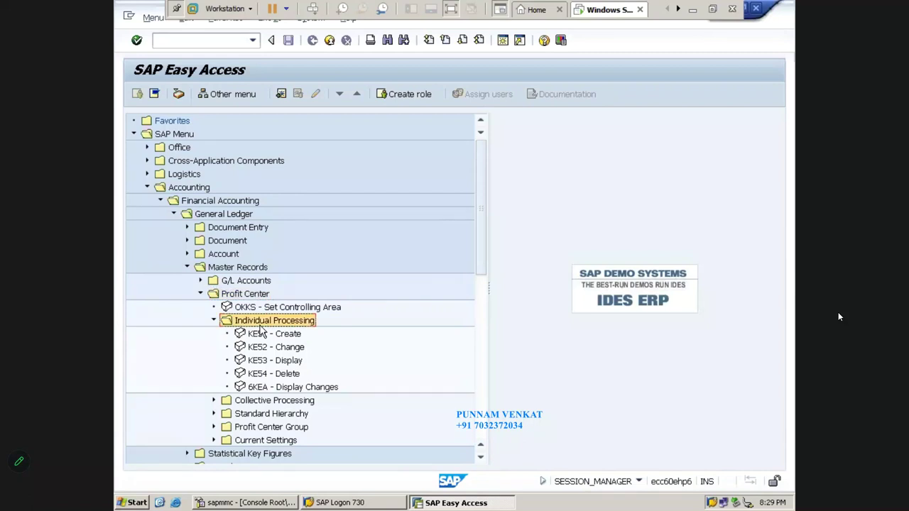
{"action": "left_click", "coordinate": [277, 362]}
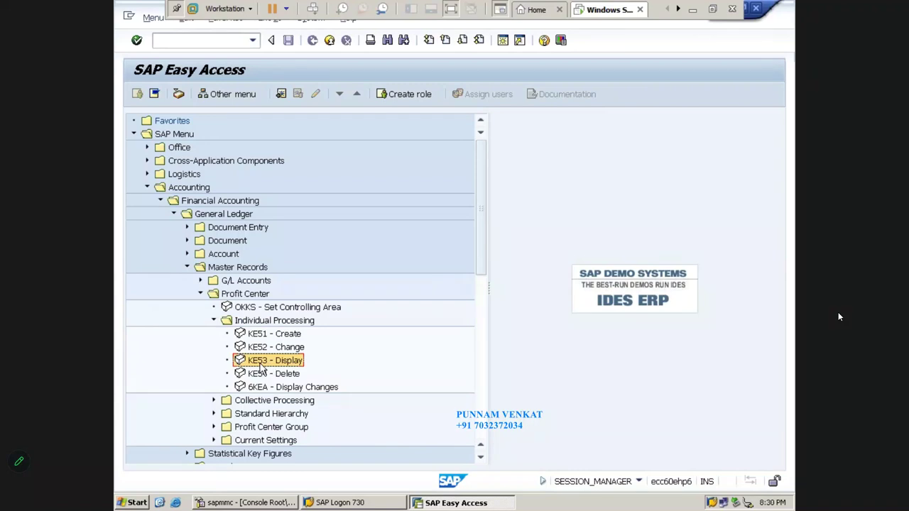
{"action": "double_click", "coordinate": [260, 364]}
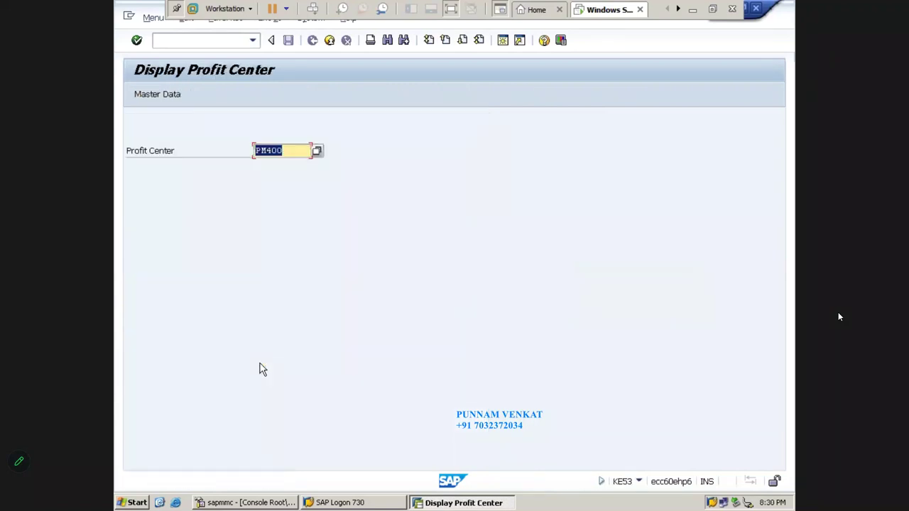
- Display the master data of profit center PM400
{"action": "left_click", "coordinate": [287, 151]}
{"action": "left_click_drag", "start_coordinate": [288, 151], "coordinate": [238, 151]}
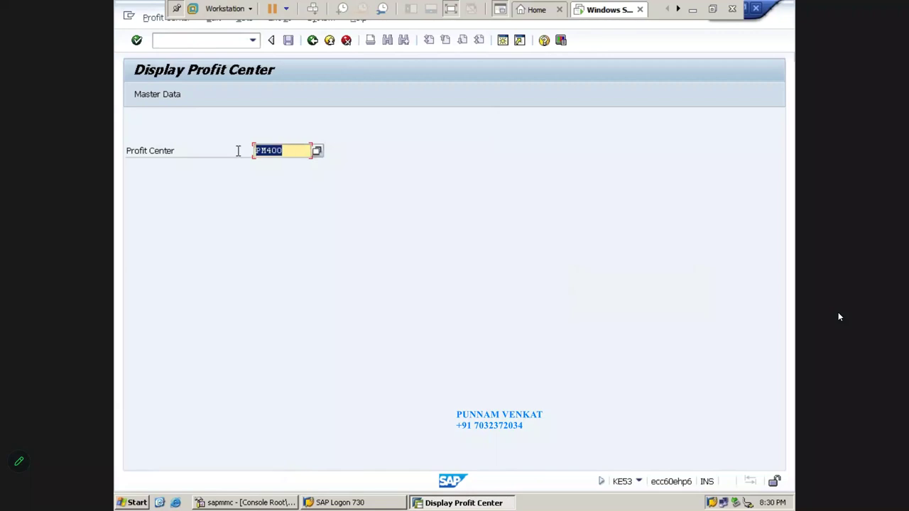
{"action": "left_click", "coordinate": [290, 151]}
{"action": "key", "text": "Return"}
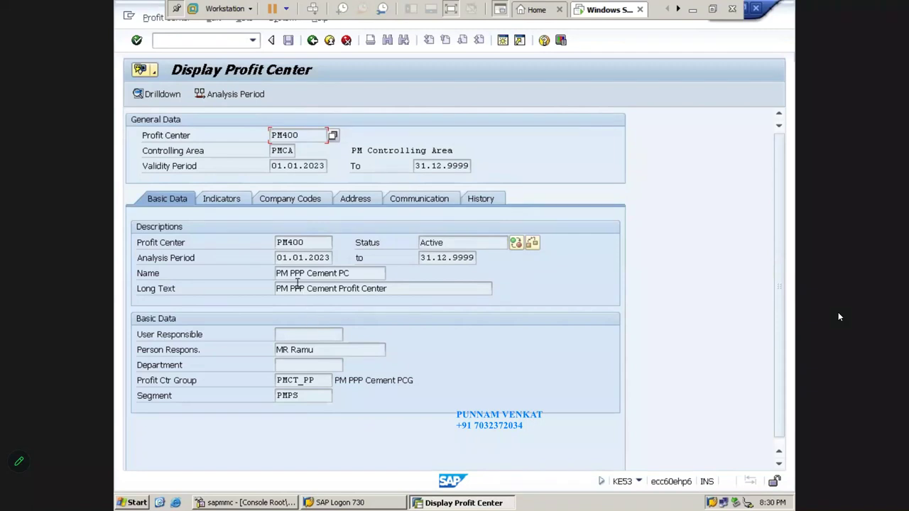
- Review the company code assignments PM10 and PM20 of profit center PM400
{"action": "left_click", "coordinate": [297, 205]}
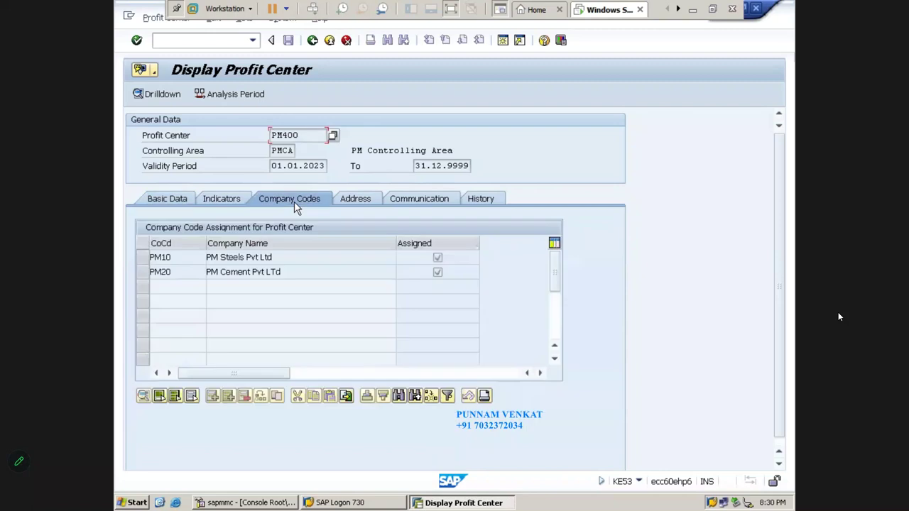
{"action": "double_click", "coordinate": [160, 257]}
{"action": "double_click", "coordinate": [150, 273]}
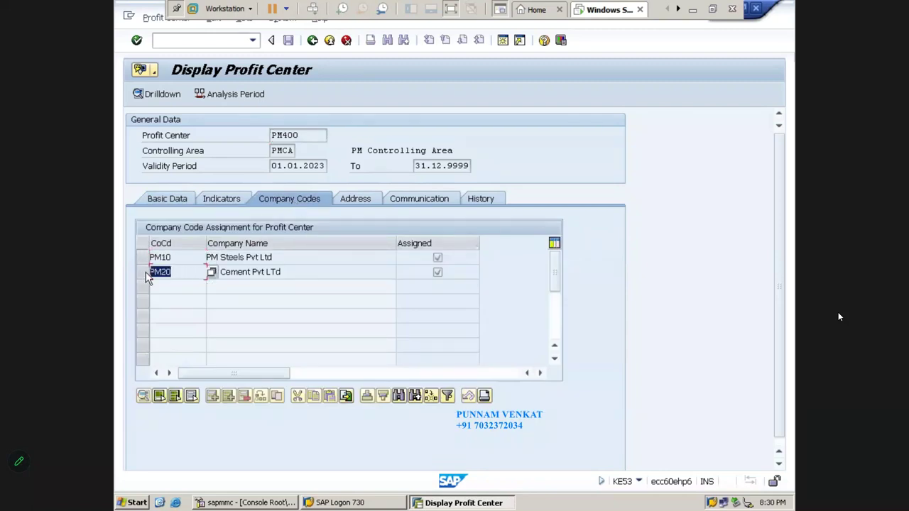
{"action": "left_click", "coordinate": [151, 259]}
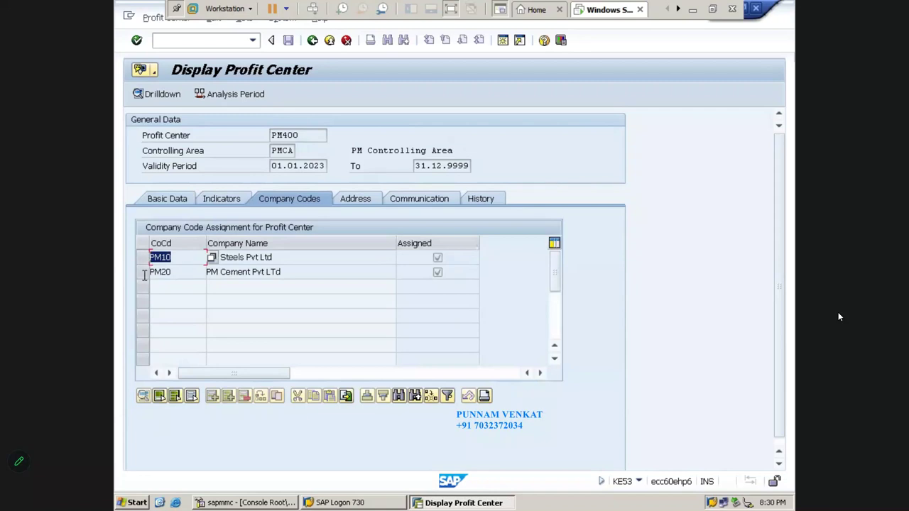
{"action": "left_click", "coordinate": [140, 275]}
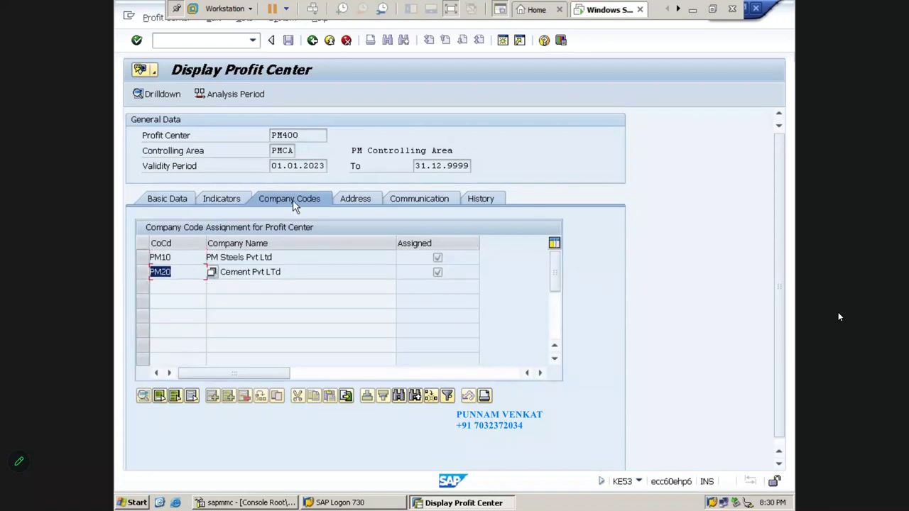
- Review the basic data of profit center PM400, examining its segment assignment and profit center code
{"action": "left_click", "coordinate": [168, 200]}
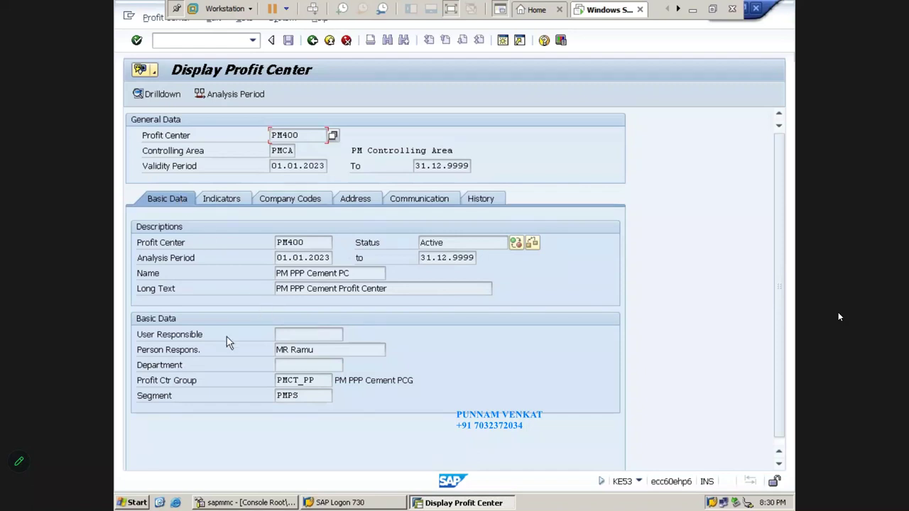
{"action": "double_click", "coordinate": [309, 397]}
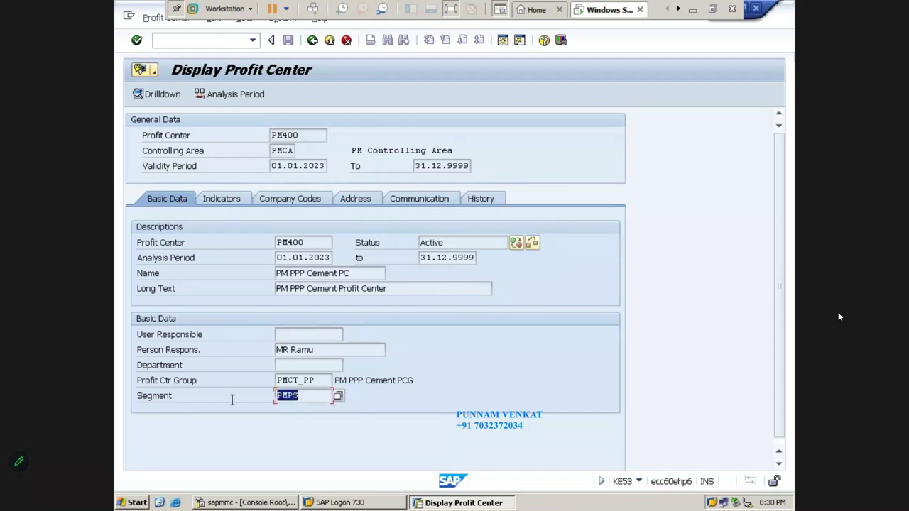
{"action": "double_click", "coordinate": [285, 135]}
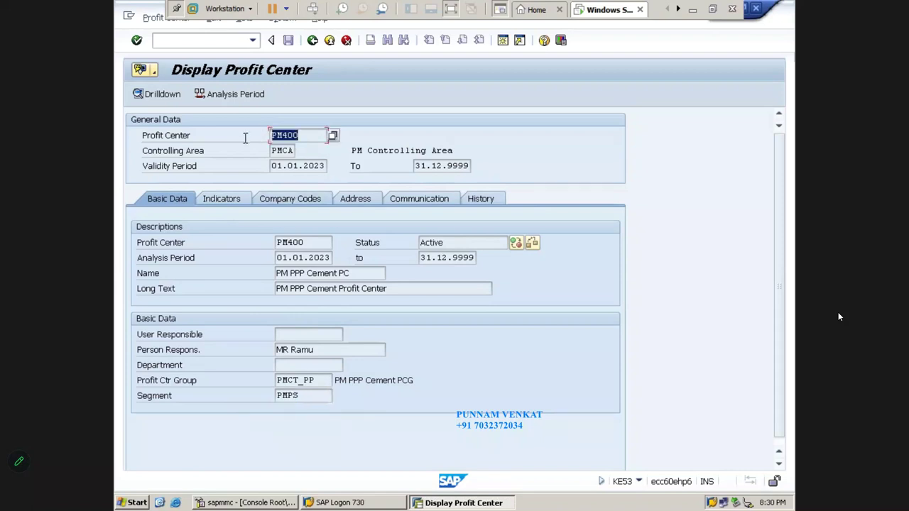
{"action": "left_click", "coordinate": [276, 135]}
{"action": "left_click", "coordinate": [278, 197]}
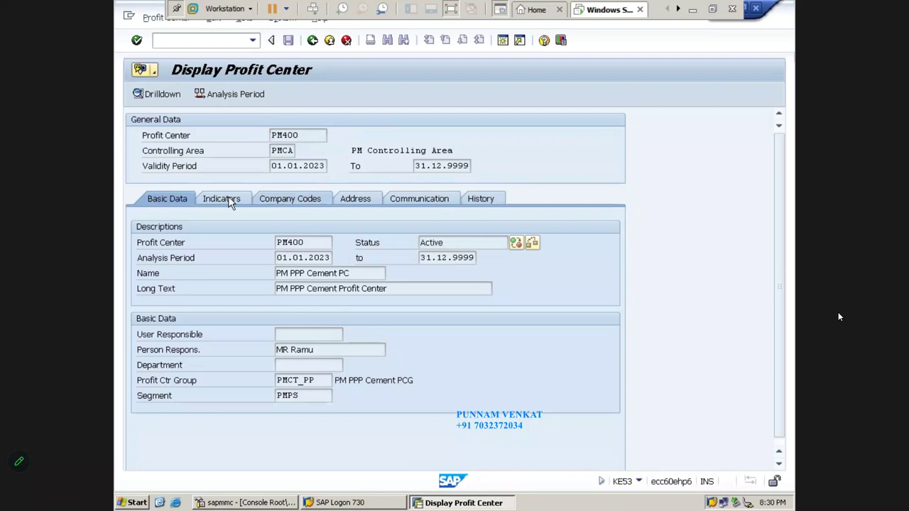
{"action": "left_click", "coordinate": [182, 201]}
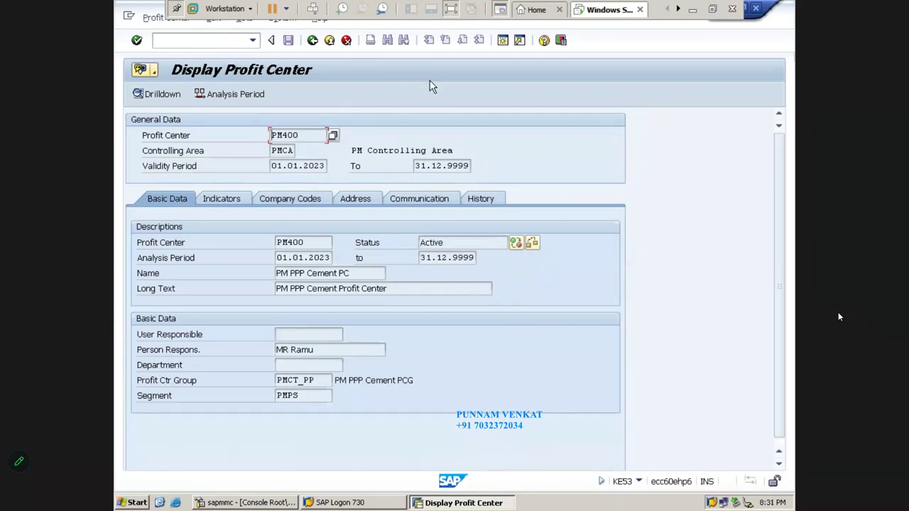
- Leave the profit center display for the SAP Easy Access menu and select KE52 - Change under Individual Processing
{"action": "left_click", "coordinate": [312, 41]}
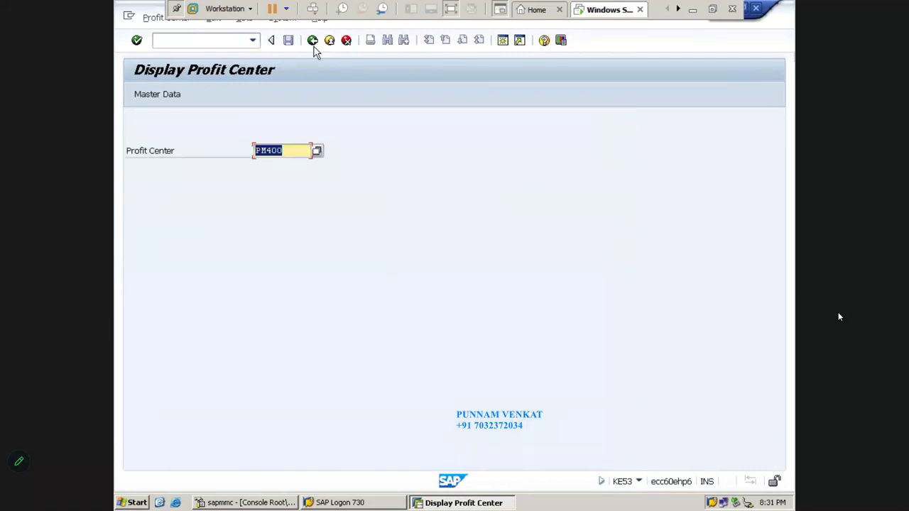
{"action": "left_click", "coordinate": [313, 43]}
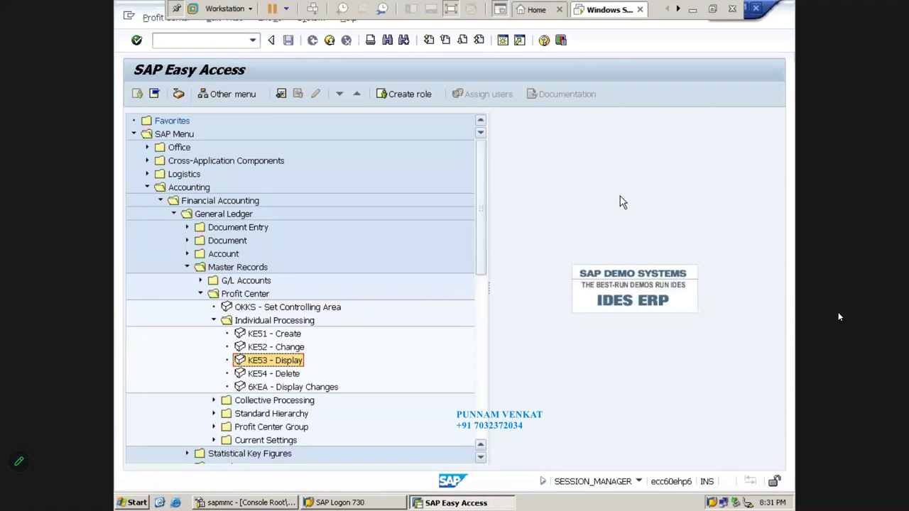
{"action": "left_click", "coordinate": [270, 350]}
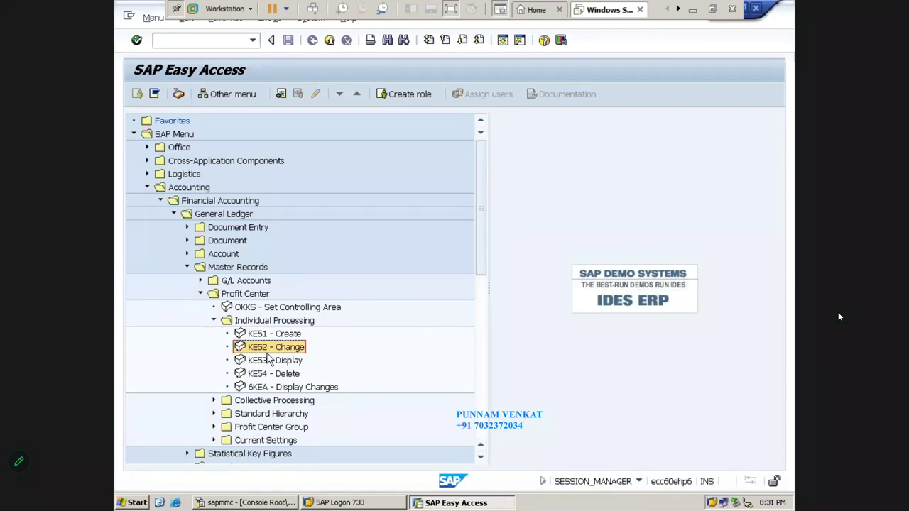
- Open the master data of profit center PM400 for changing with KE52
{"action": "double_click", "coordinate": [258, 351]}
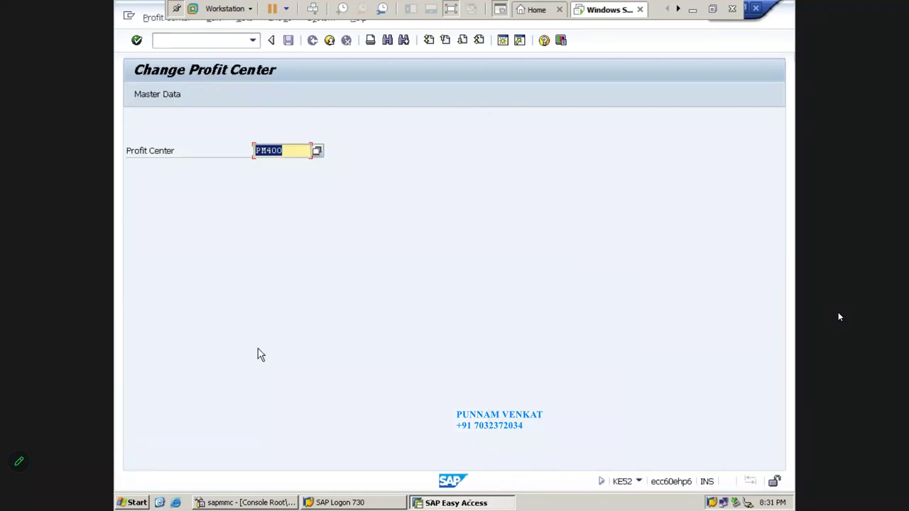
{"action": "left_click", "coordinate": [292, 152]}
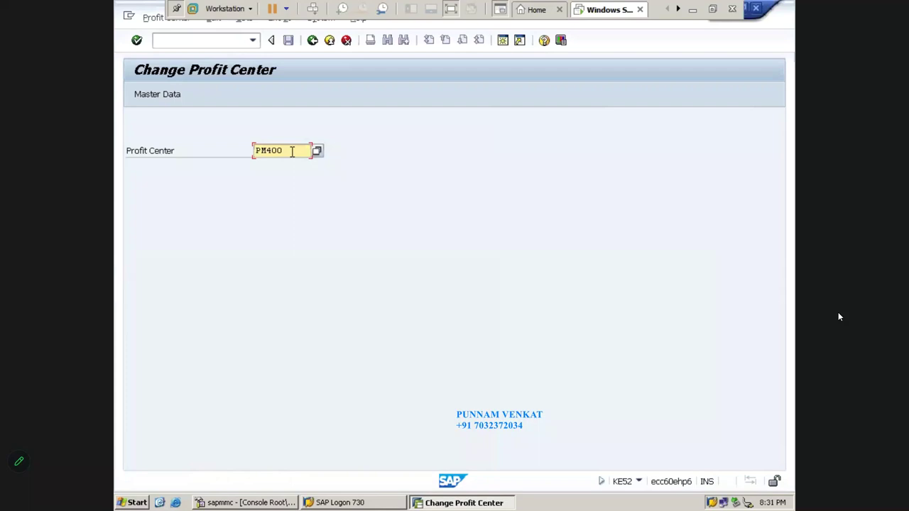
{"action": "key", "text": "Return"}
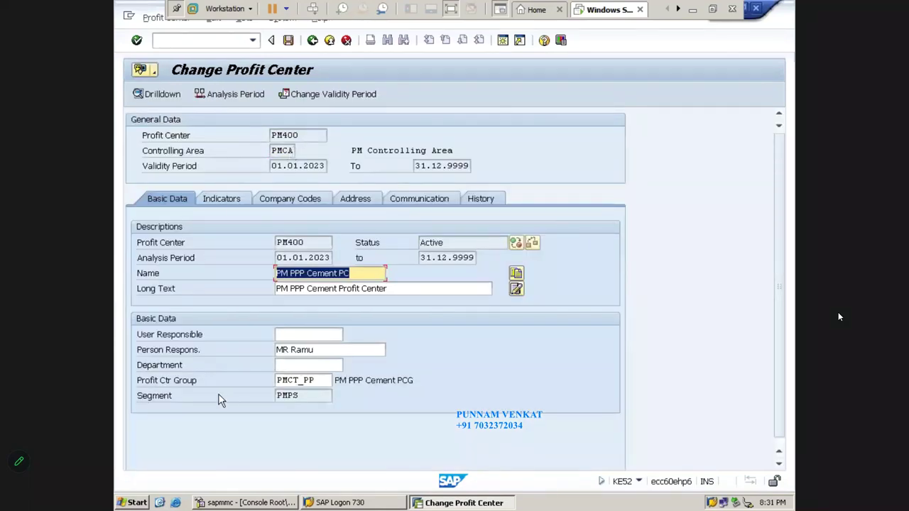
- Replace the person responsible for profit center PM400 with the new person's name
{"action": "left_click", "coordinate": [330, 353]}
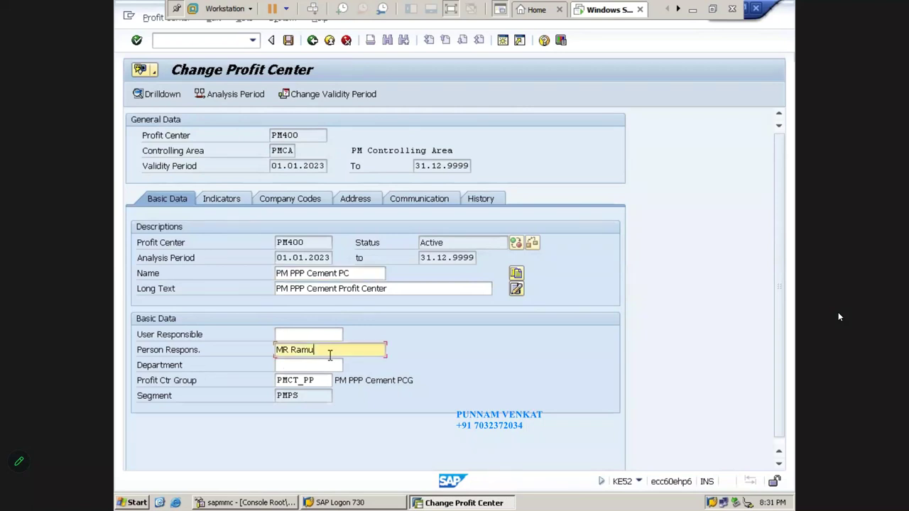
{"action": "key", "text": "BackSpace"}
{"action": "key", "text": "BackSpace"}
{"action": "key", "text": "BackSpace"}
{"action": "key", "text": "BackSpace"}
{"action": "type", "text": "SO"}
{"action": "key", "text": "BackSpace"}
{"action": "type", "text": "OMU"}
{"action": "key", "text": "Return"}
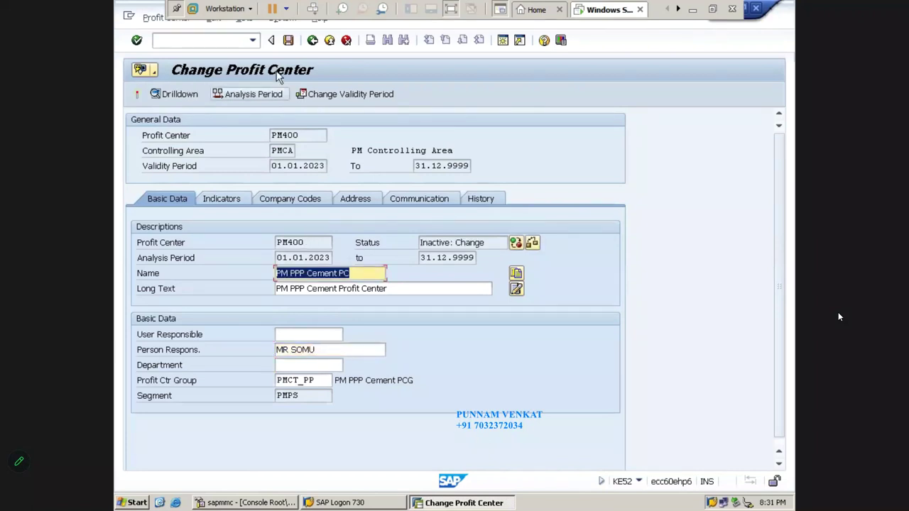
- Save the PM400 change in inactive status and activate the profit center
{"action": "left_click", "coordinate": [288, 41]}
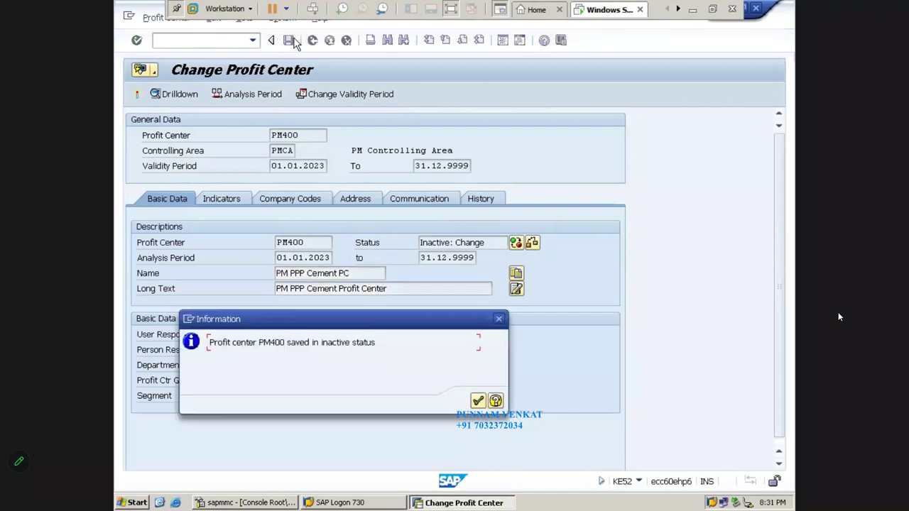
{"action": "left_click", "coordinate": [478, 401]}
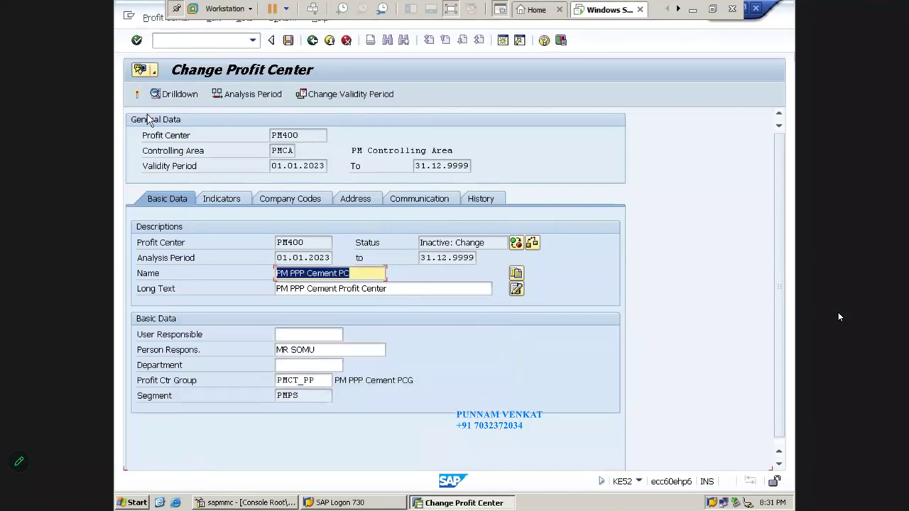
{"action": "left_click", "coordinate": [137, 94]}
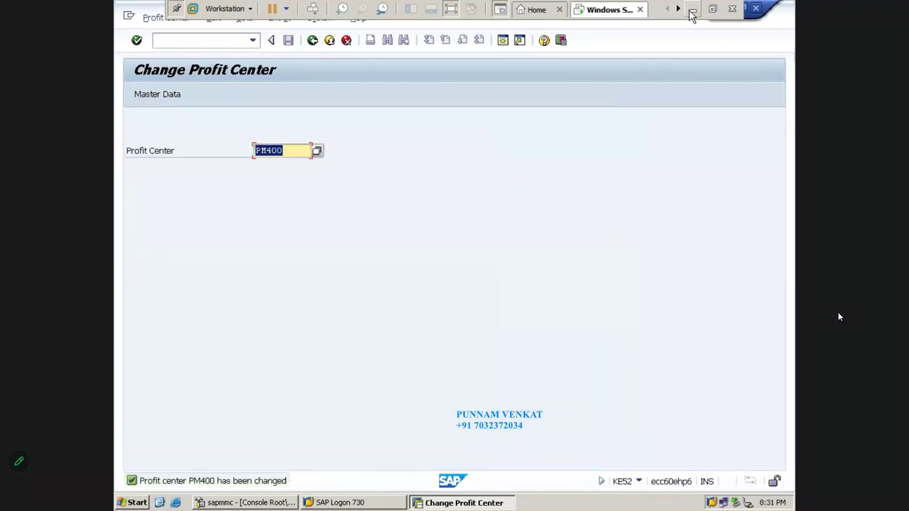
- Switch to the SAP FI_New workbook in Excel and enter "PM GROUP OF Company" in cell P30 of the Controlling area profit center sheet
{"action": "key", "text": "Right"}
{"action": "key", "text": "Right"}
{"action": "key", "text": "Right"}
{"action": "key", "text": "Right"}
{"action": "key", "text": "Right"}
{"action": "key", "text": "Right"}
{"action": "key", "text": "Right"}
{"action": "key", "text": "Right"}
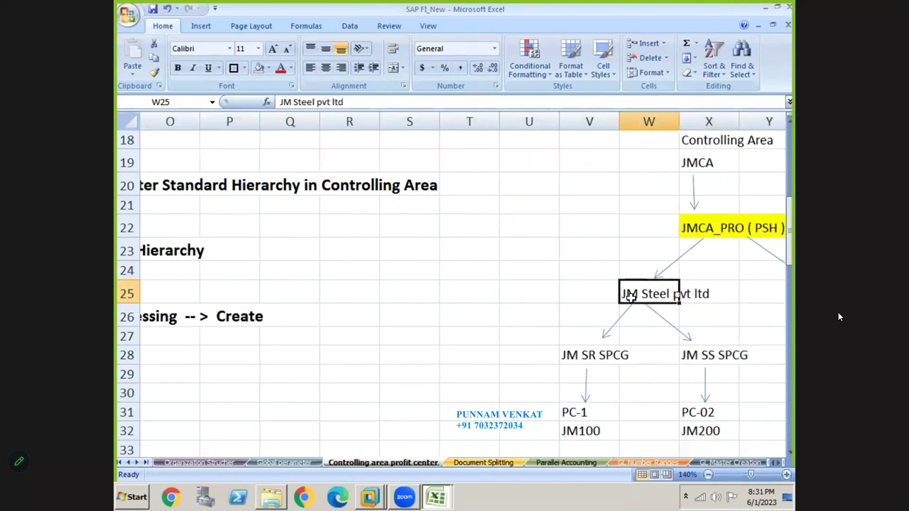
{"action": "key", "text": "Return"}
{"action": "key", "text": "Down"}
{"action": "key", "text": "Down"}
{"action": "key", "text": "Down"}
{"action": "key", "text": "Down"}
{"action": "key", "text": "Down"}
{"action": "key", "text": "Down"}
{"action": "key", "text": "Down"}
{"action": "key", "text": "Down"}
{"action": "key", "text": "Down"}
{"action": "key", "text": "Down"}
{"action": "key", "text": "Down"}
{"action": "key", "text": "Down"}
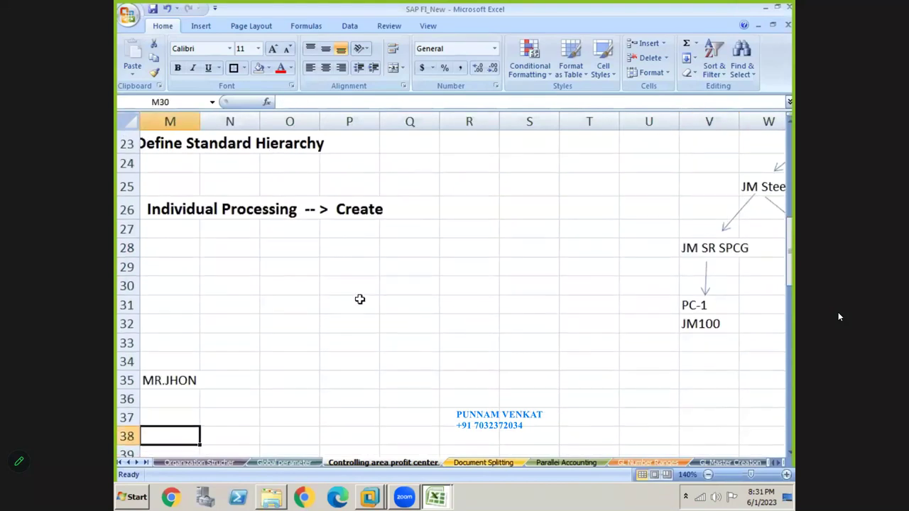
{"action": "left_click", "coordinate": [360, 289]}
{"action": "type", "text": "PM GROUP FO"}
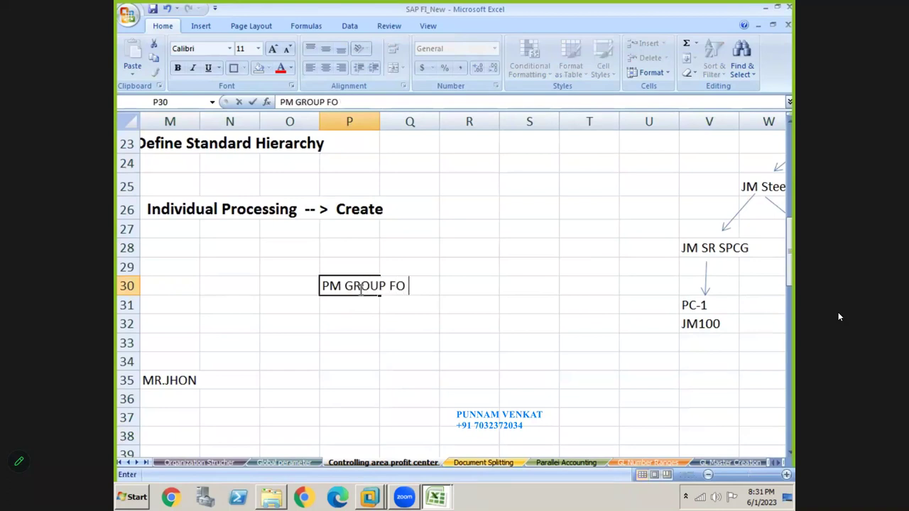
{"action": "key", "text": "BackSpace"}
{"action": "key", "text": "BackSpace"}
{"action": "type", "text": "OF cOMPANY"}
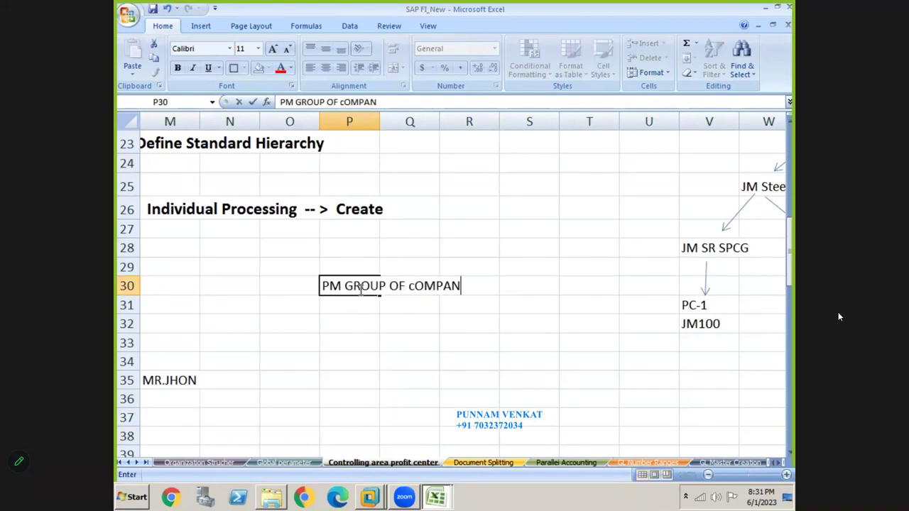
{"action": "key", "text": "Return"}
- Enter the original responsible person's name in cell P34, below the company group text
{"action": "key", "text": "Return"}
{"action": "key", "text": "Down"}
{"action": "key", "text": "Down"}
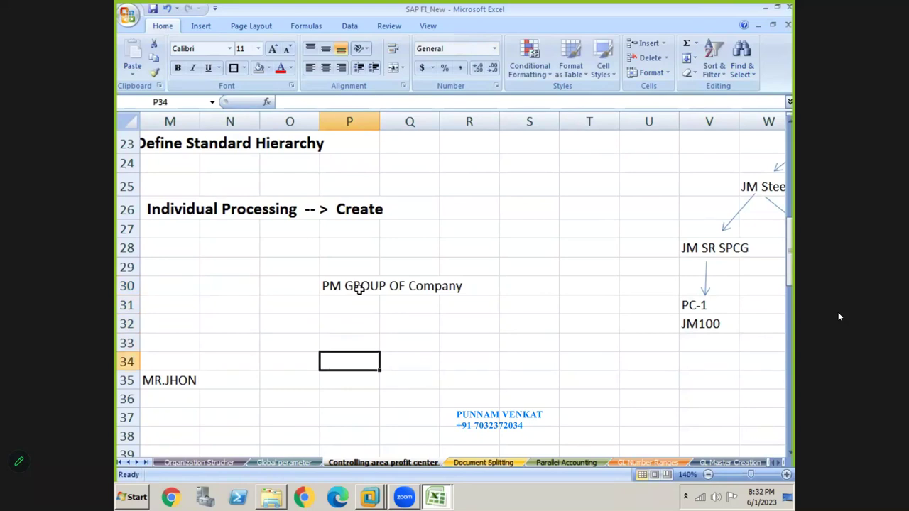
{"action": "type", "text": "Mr Ramu"}
{"action": "key", "text": "Return"}
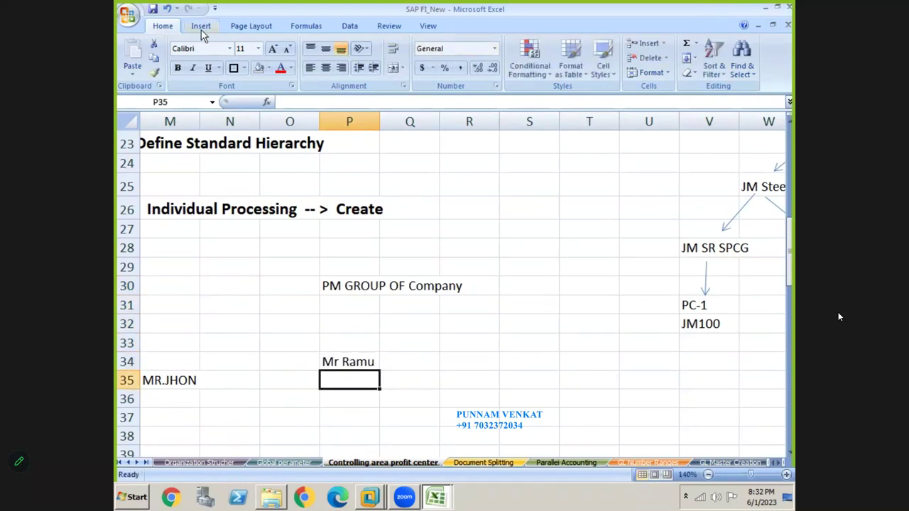
- Draw a straight arrow from the PM GROUP OF Company text in P30 down to the name in P34
{"action": "left_click", "coordinate": [201, 28]}
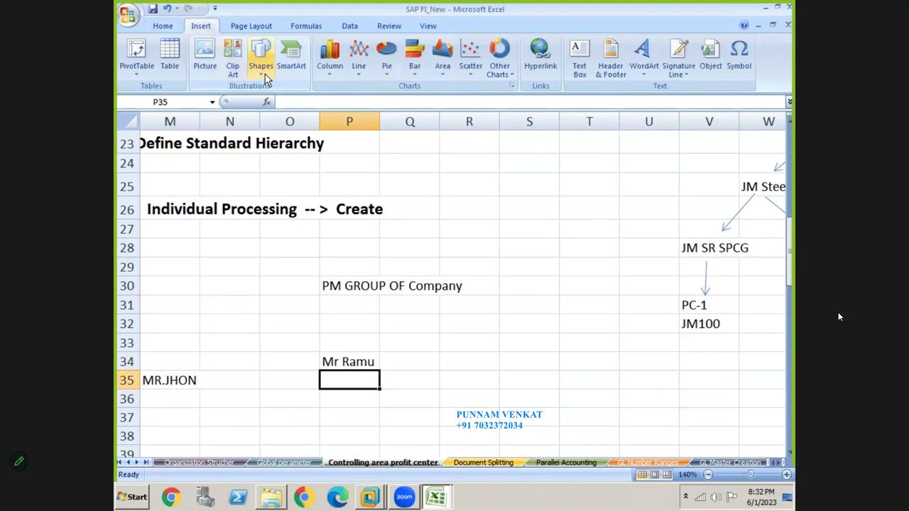
{"action": "left_click", "coordinate": [262, 71]}
{"action": "left_click", "coordinate": [295, 100]}
{"action": "left_click_drag", "start_coordinate": [361, 292], "coordinate": [361, 353]}
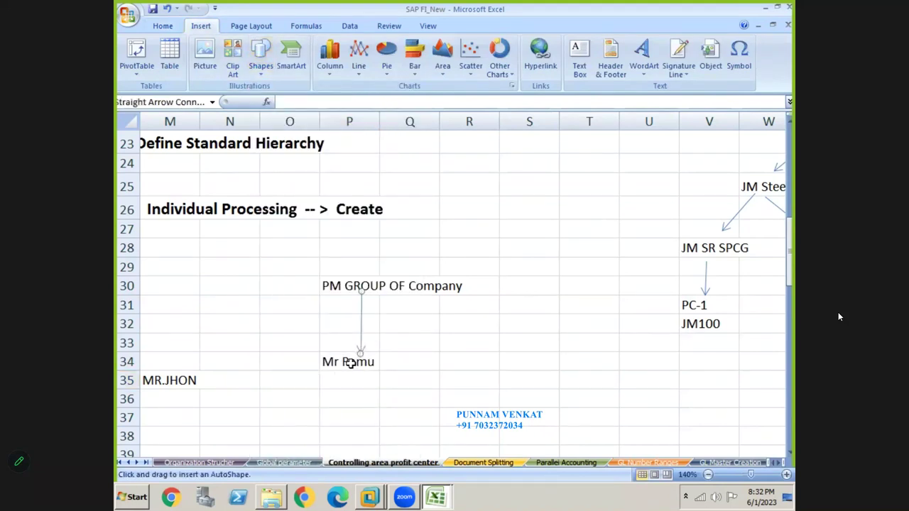
- Fill cell P34 with the standard orange color
{"action": "left_click", "coordinate": [350, 363]}
{"action": "left_click", "coordinate": [269, 68]}
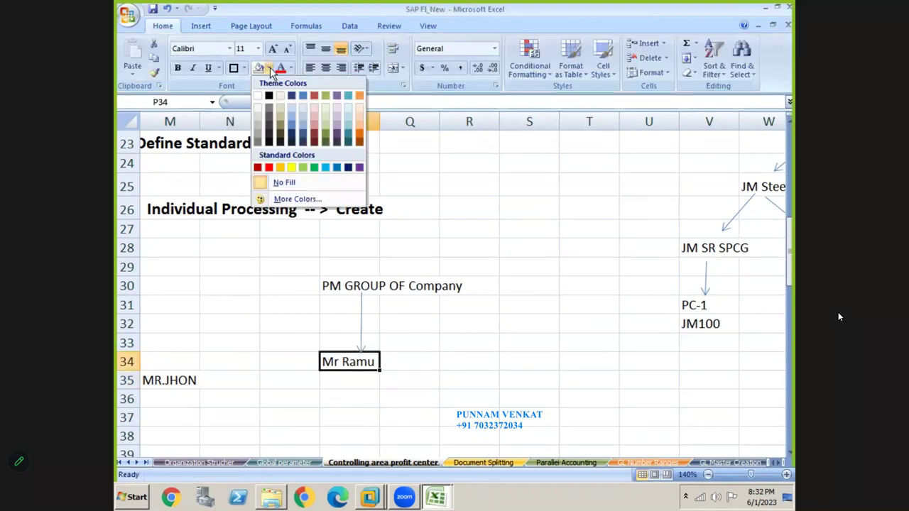
{"action": "left_click", "coordinate": [281, 169]}
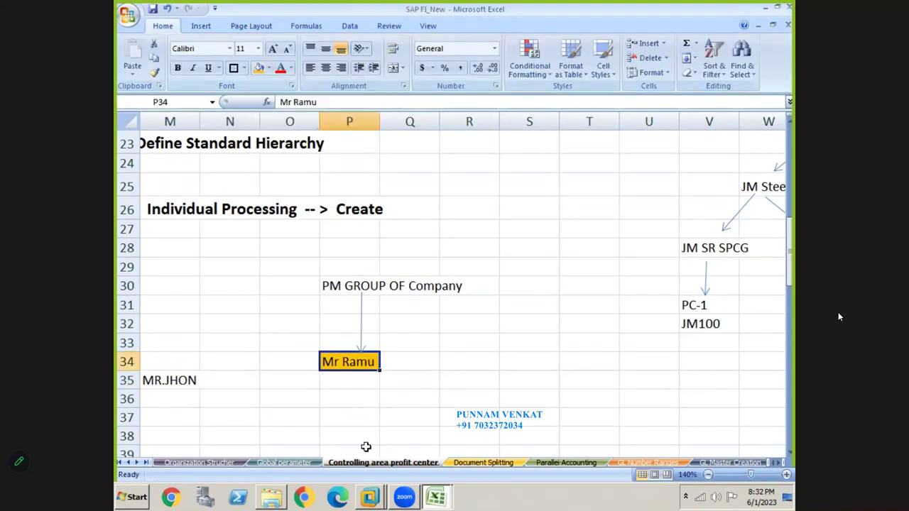
- Enter the new responsible person's name in cell R34
{"action": "left_click", "coordinate": [459, 363]}
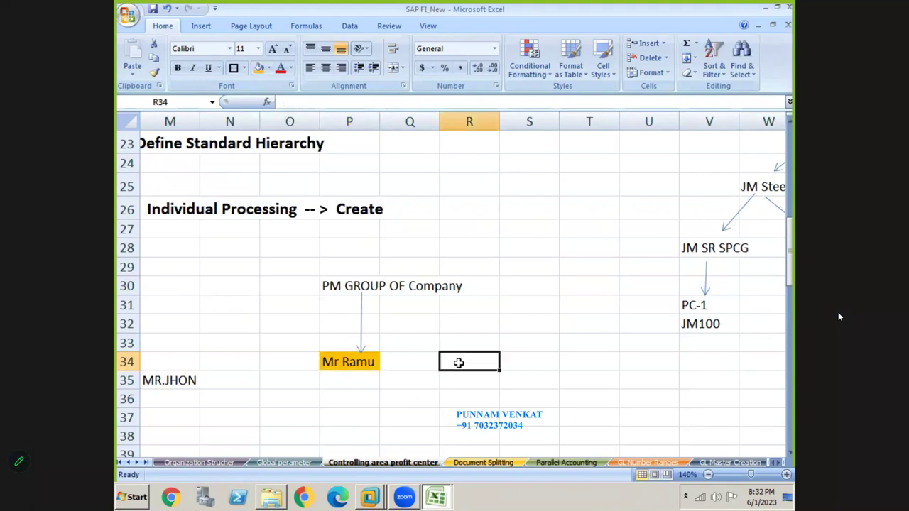
{"action": "type", "text": "MR.SOMU"}
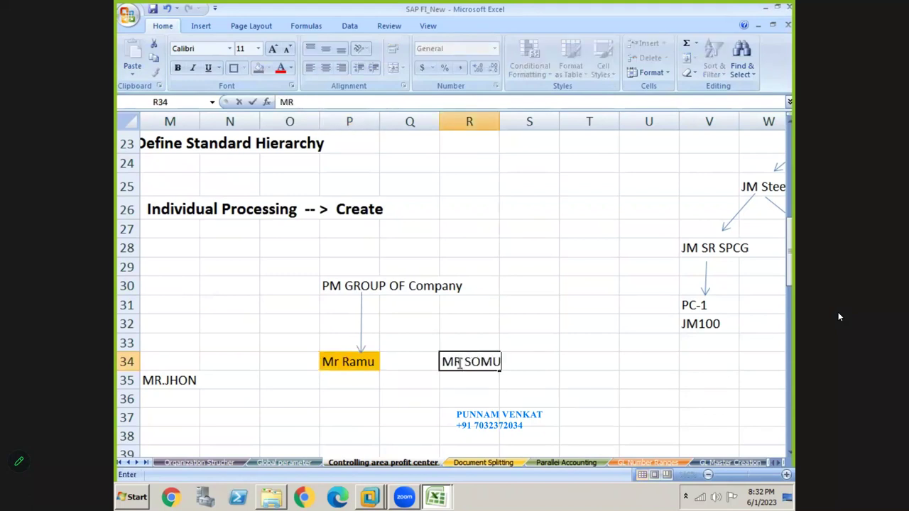
{"action": "key", "text": "Return"}
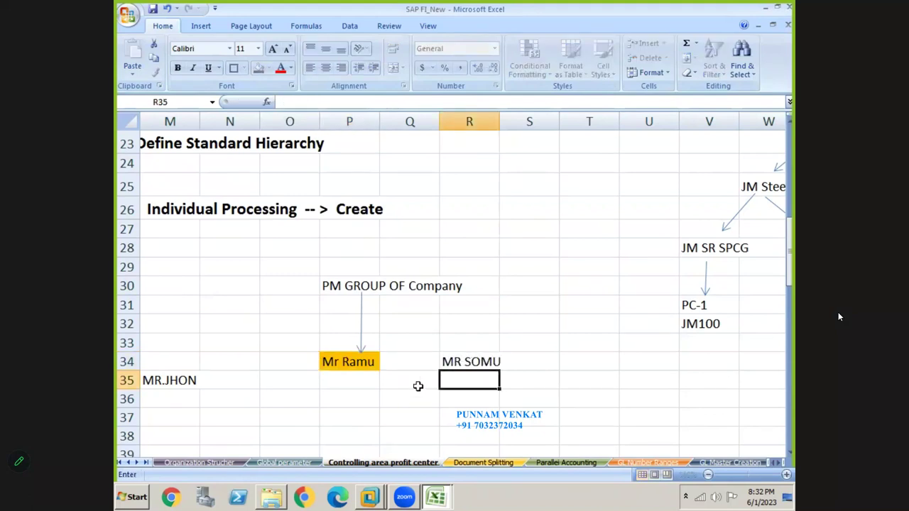
{"action": "left_click", "coordinate": [348, 369]}
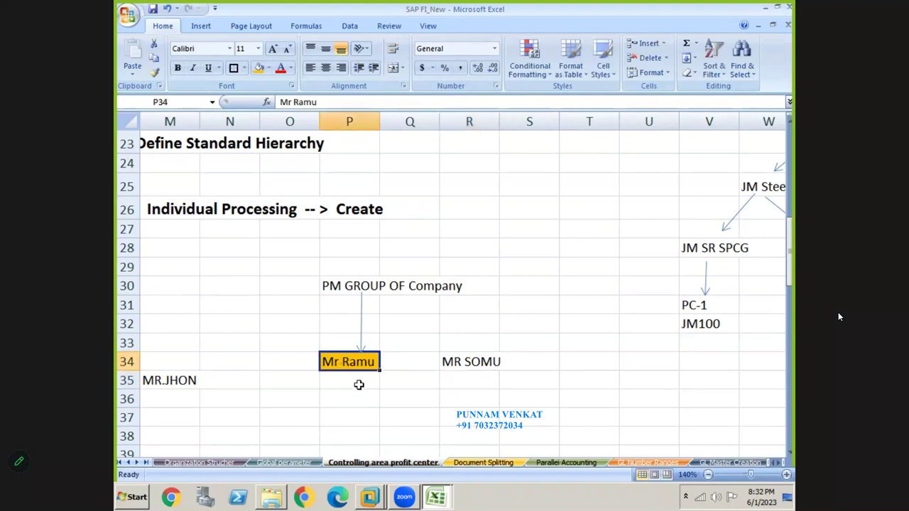
{"action": "left_click", "coordinate": [471, 363]}
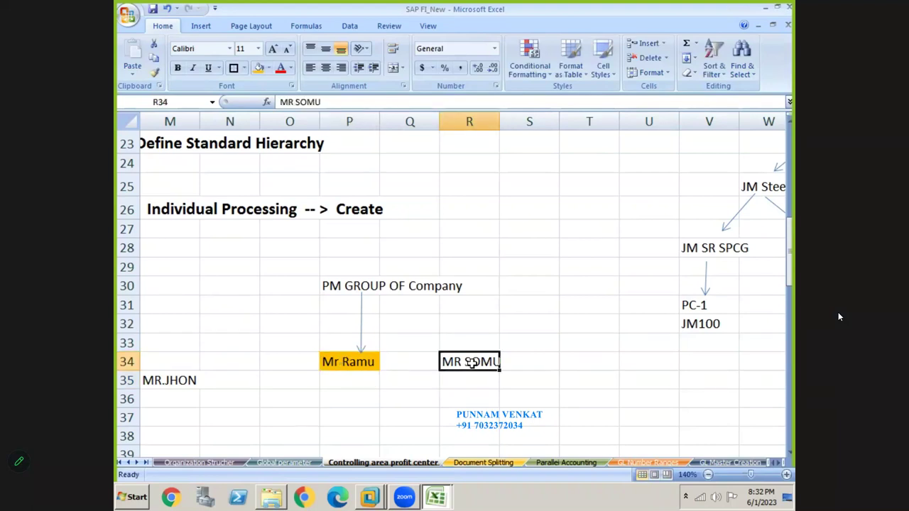
{"action": "left_click", "coordinate": [364, 362]}
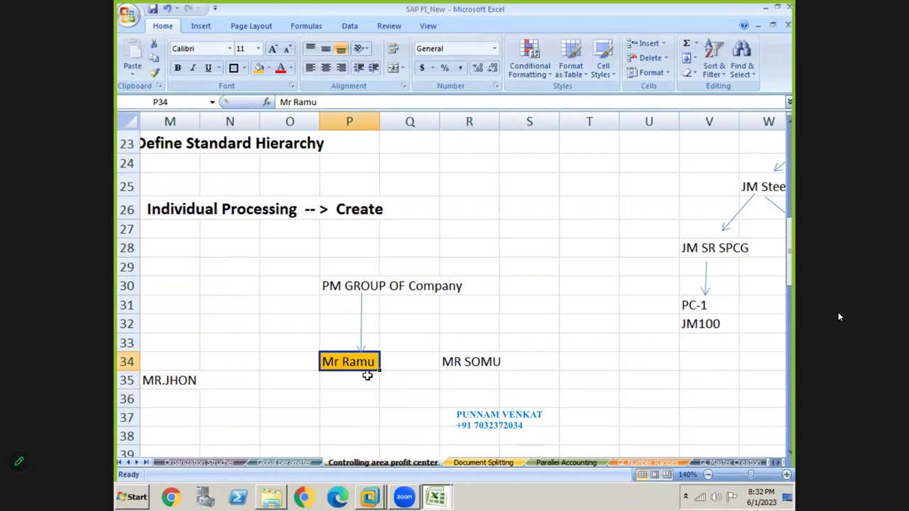
{"action": "left_click", "coordinate": [481, 361]}
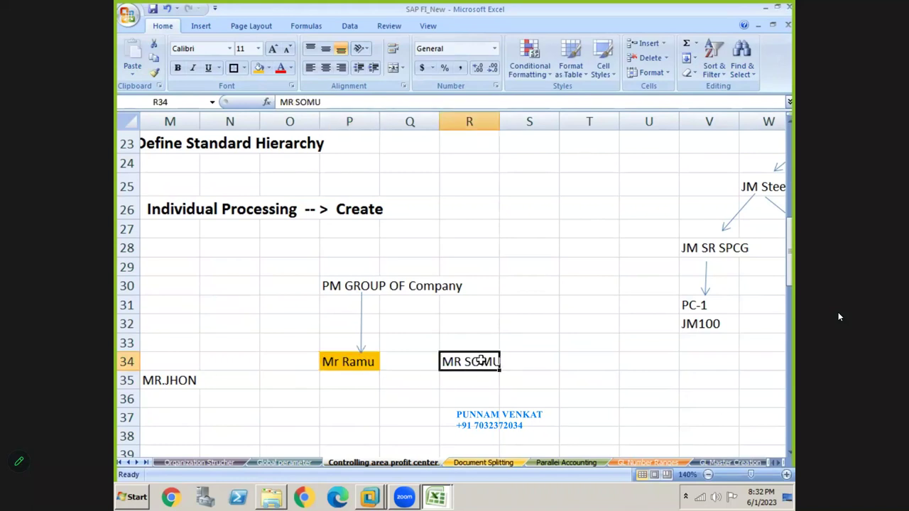
{"action": "left_click", "coordinate": [349, 363]}
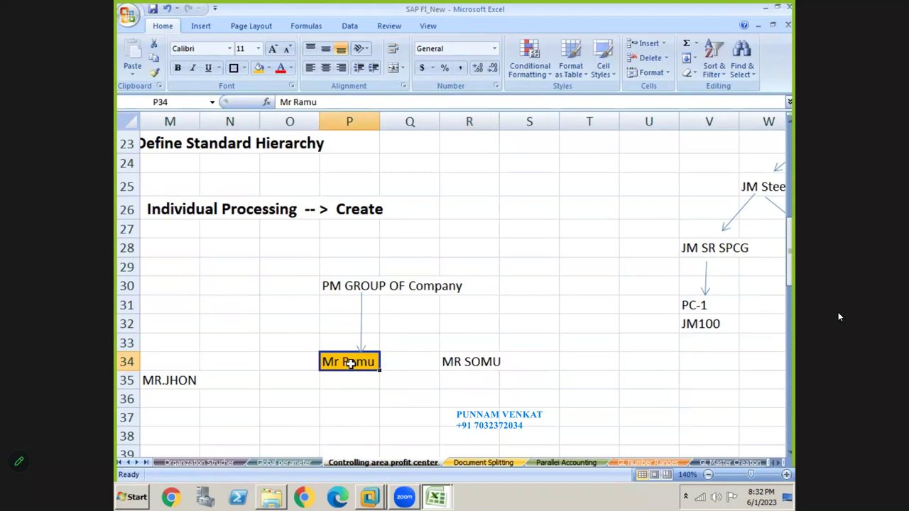
- Draw a horizontal arrow about 0.8 inches long between the names in P34 and R34
{"action": "left_click", "coordinate": [202, 28]}
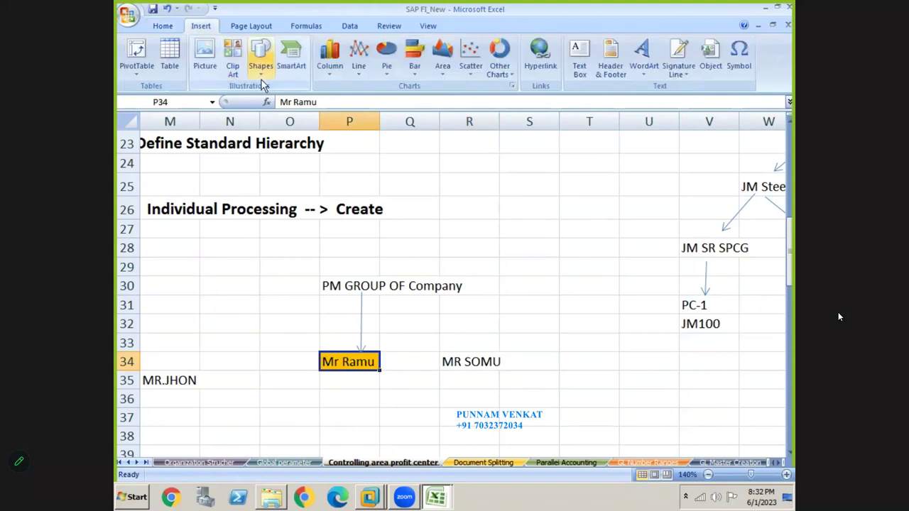
{"action": "left_click", "coordinate": [261, 71]}
{"action": "left_click", "coordinate": [266, 143]}
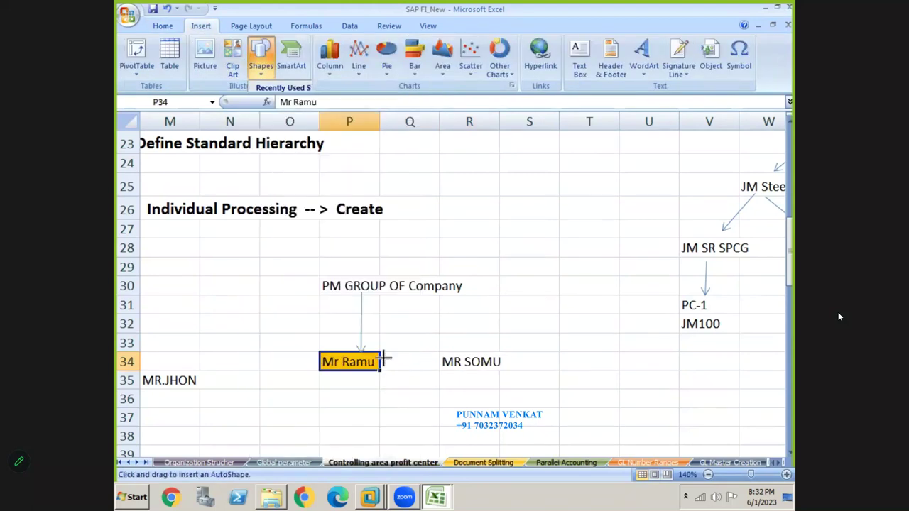
{"action": "left_click_drag", "start_coordinate": [384, 360], "coordinate": [448, 362]}
{"action": "left_click", "coordinate": [445, 402]}
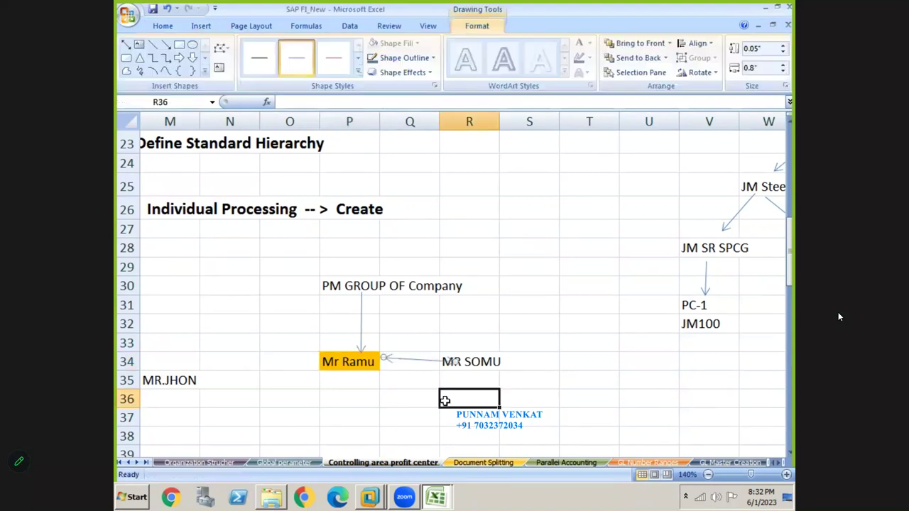
- Switch back to SAP and reopen profit center PM400 to check its person responsible
{"action": "key", "text": "alt+Tab"}
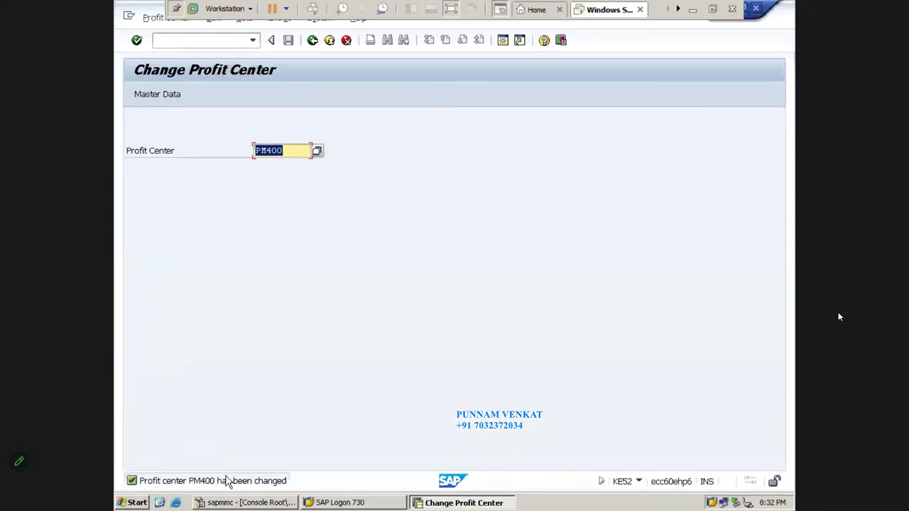
{"action": "key", "text": "Return"}
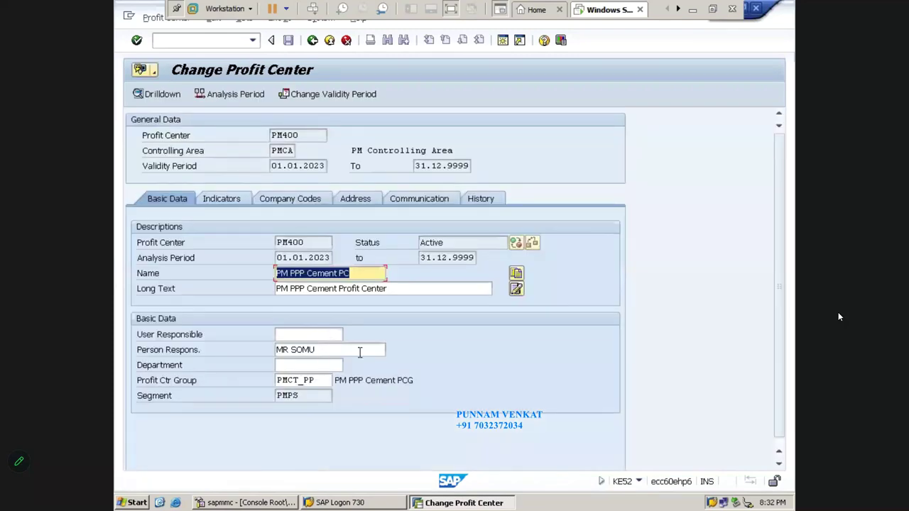
{"action": "key", "text": "Tab"}
{"action": "key", "text": "Tab"}
{"action": "key", "text": "Tab"}
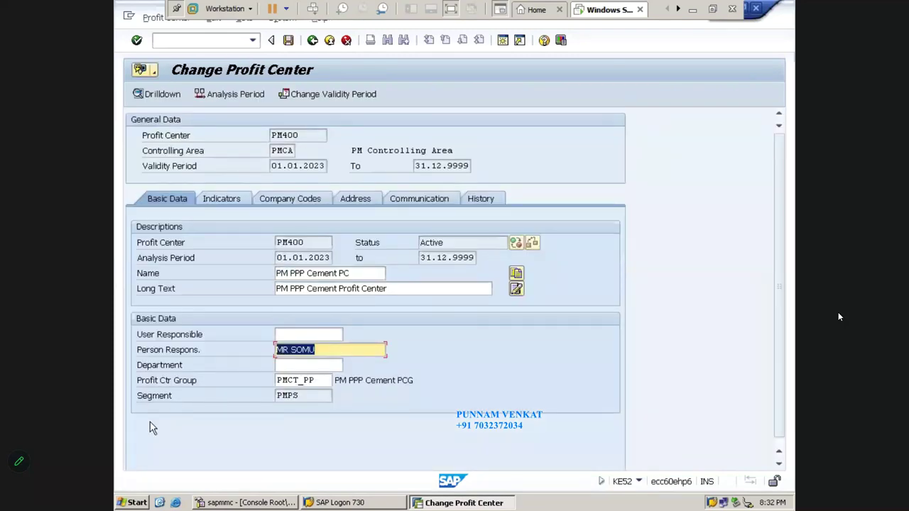
- Leave Change Profit Center for the SAP Easy Access menu and select 6KEA - Display Changes
{"action": "left_click", "coordinate": [313, 40]}
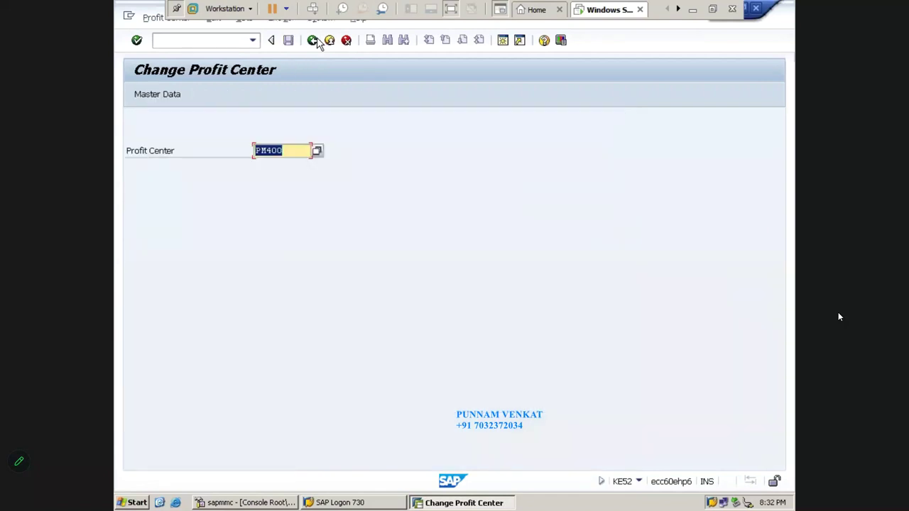
{"action": "left_click", "coordinate": [313, 40]}
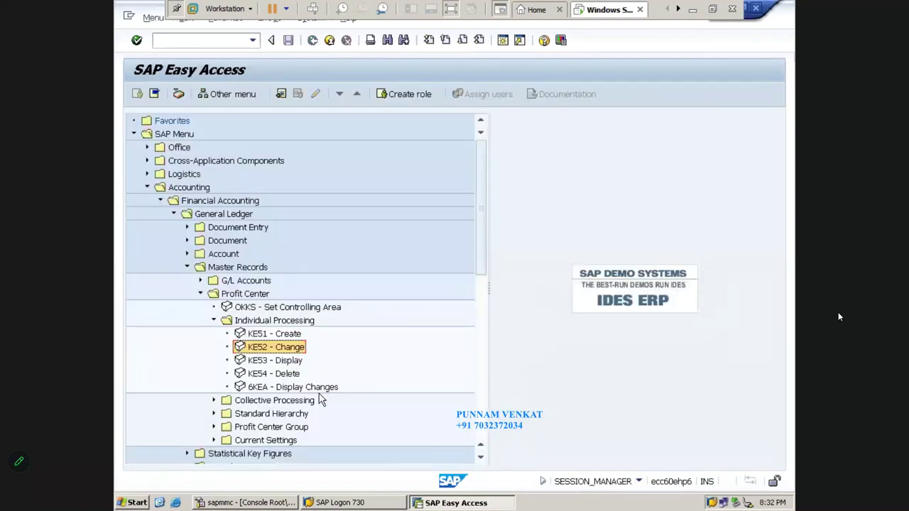
{"action": "left_click", "coordinate": [287, 392]}
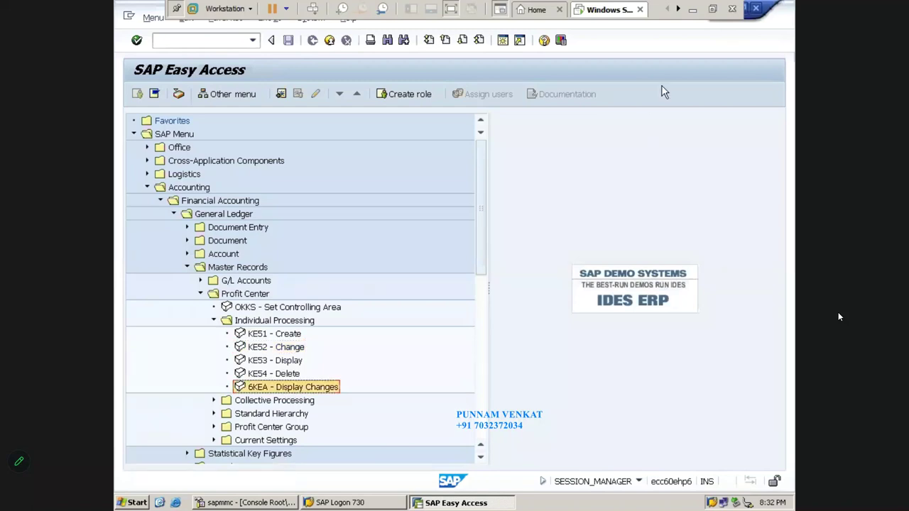
- Switch to the Excel sheet and shorten the horizontal arrow so it spans only the gap between the names in P34 and R34
{"action": "left_click", "coordinate": [693, 8]}
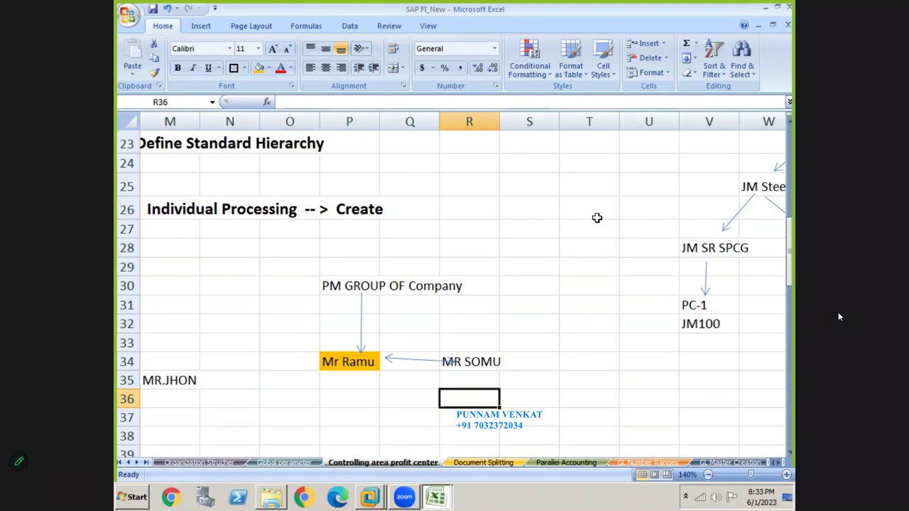
{"action": "left_click", "coordinate": [469, 346]}
{"action": "left_click", "coordinate": [412, 318]}
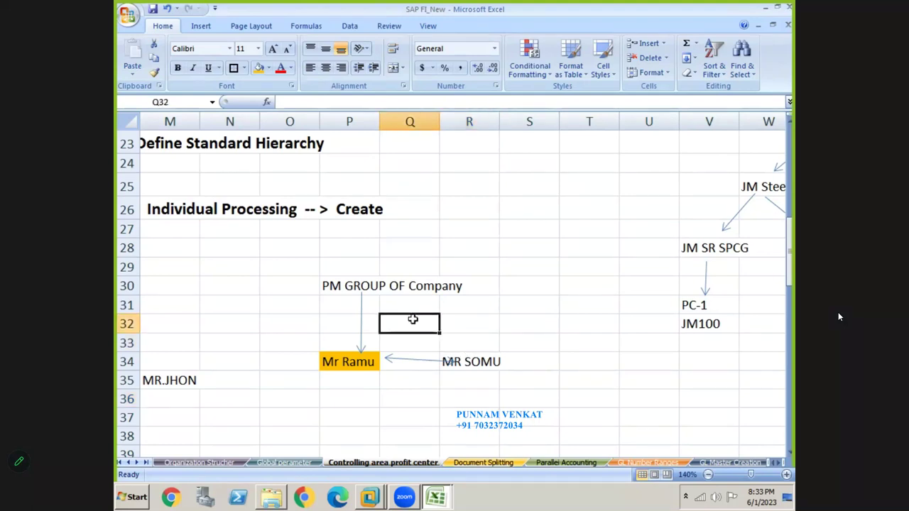
{"action": "left_click", "coordinate": [422, 364]}
{"action": "mouse_move", "coordinate": [422, 362]}
{"action": "left_mouse_down"}
{"action": "mouse_move", "coordinate": [452, 361]}
{"action": "mouse_move", "coordinate": [434, 362]}
{"action": "left_mouse_up"}
{"action": "left_click", "coordinate": [417, 380]}
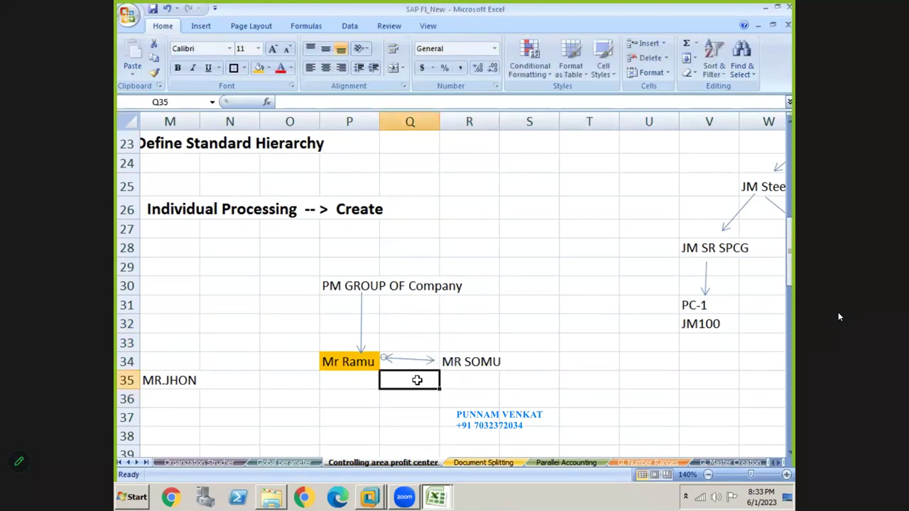
- Review the company diagram in O30:S34, covering both responsible persons in row 34 and the company name in row 30
{"action": "left_click", "coordinate": [360, 361]}
{"action": "left_click", "coordinate": [481, 353]}
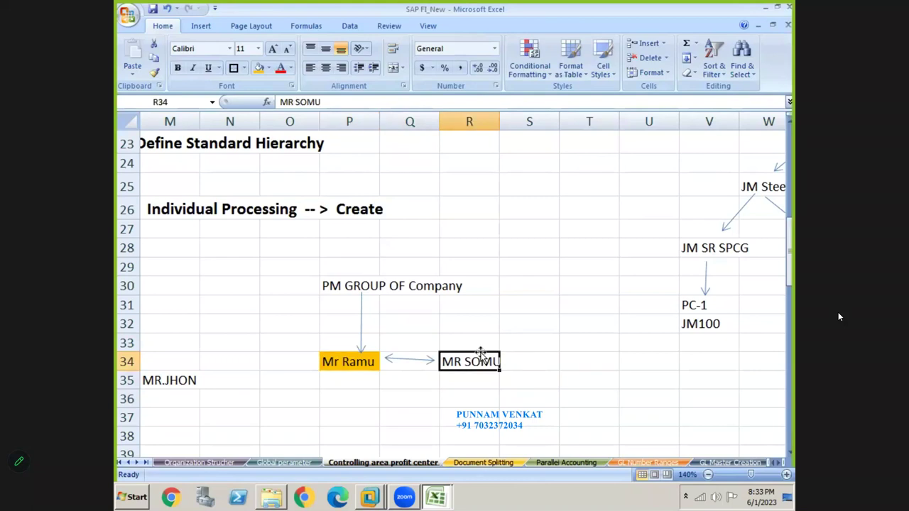
{"action": "left_click", "coordinate": [304, 285]}
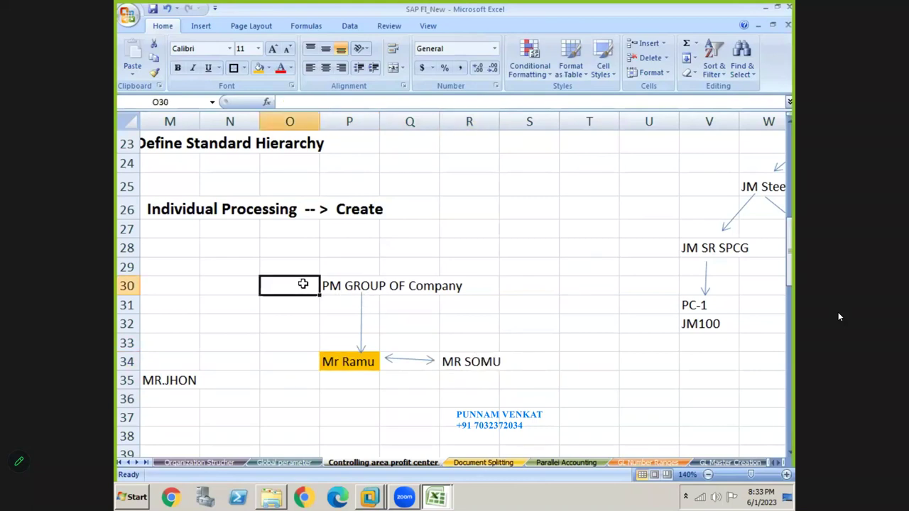
{"action": "key", "text": "shift+Right"}
{"action": "key", "text": "shift+Right"}
{"action": "key", "text": "shift+Right"}
{"action": "key", "text": "shift+Right"}
{"action": "key", "text": "shift+Down"}
{"action": "key", "text": "shift+Down"}
{"action": "key", "text": "shift+Down"}
{"action": "key", "text": "shift+Down"}
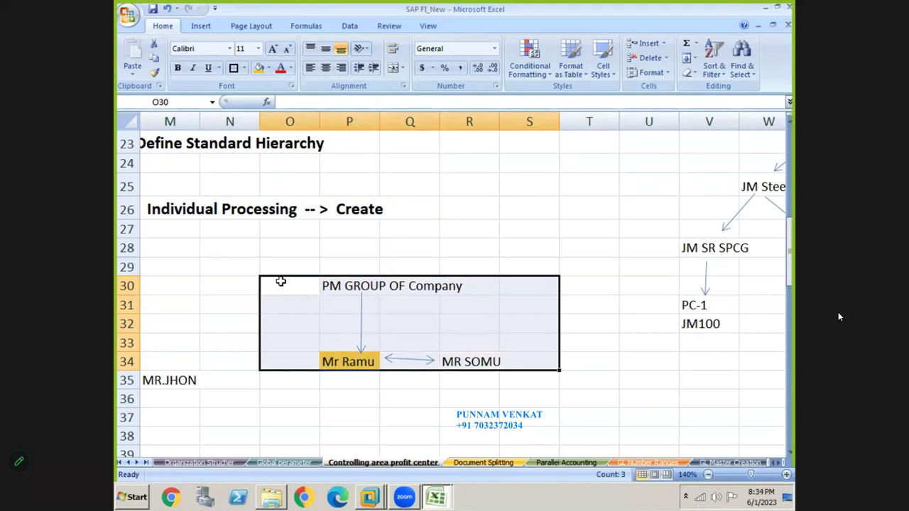
{"action": "left_click", "coordinate": [281, 282]}
{"action": "key", "text": "shift+Right"}
{"action": "key", "text": "shift+Right"}
{"action": "key", "text": "shift+Right"}
{"action": "key", "text": "shift+Right"}
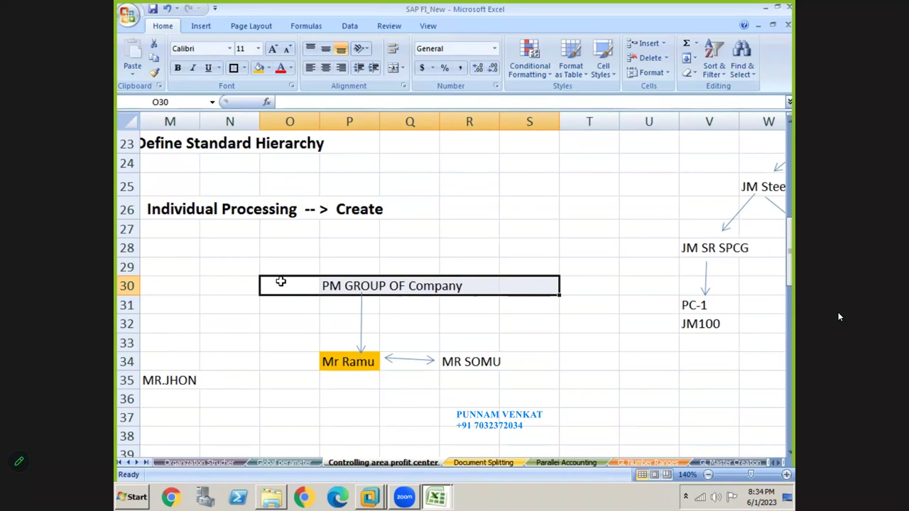
- Switch to SAP, display all master data changes for profit center PM400 with 6KEA, and return to SAP Easy Access
{"action": "key", "text": "alt+Tab"}
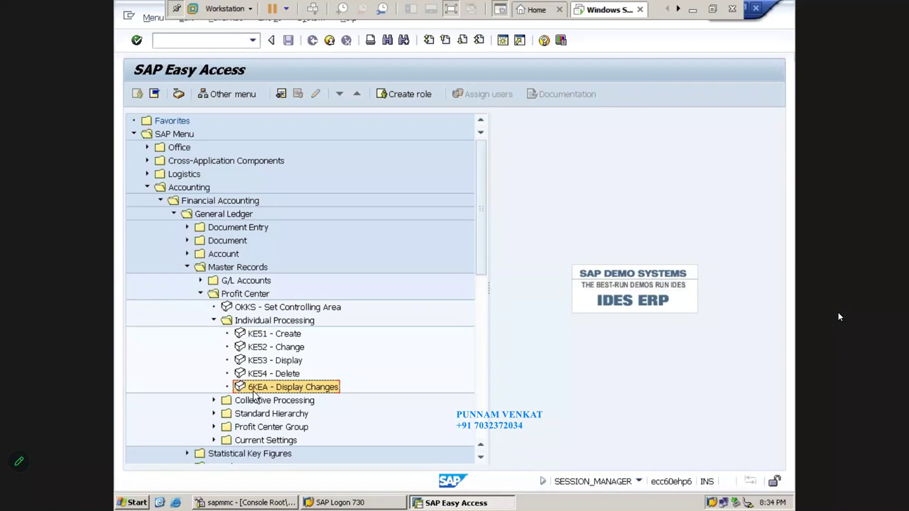
{"action": "double_click", "coordinate": [283, 389]}
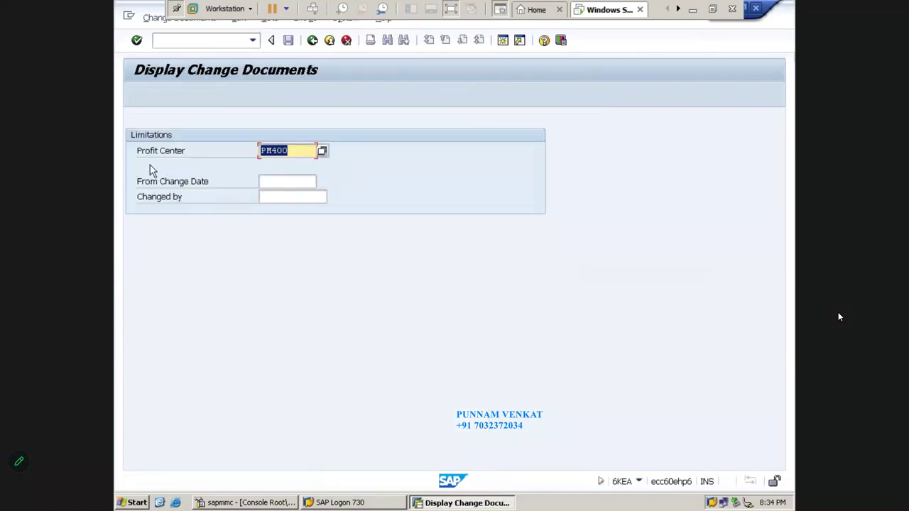
{"action": "left_click", "coordinate": [305, 144]}
{"action": "key", "text": "F8"}
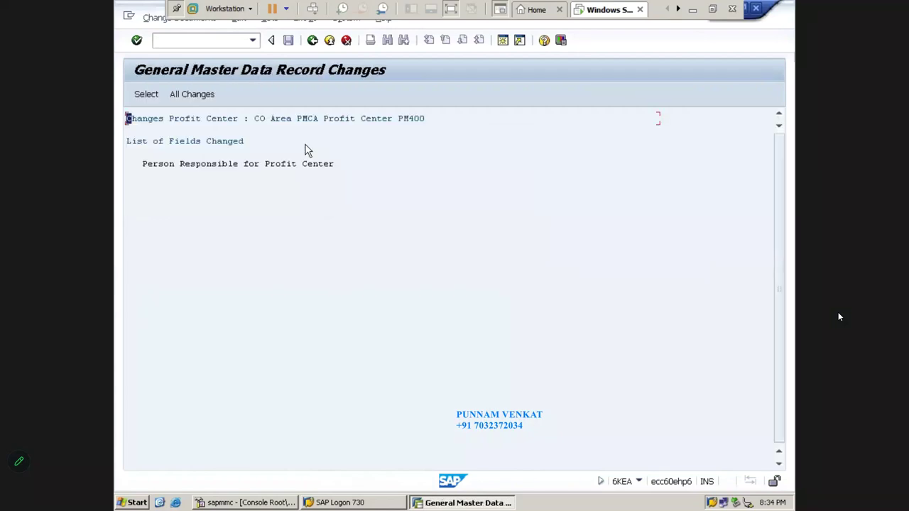
{"action": "left_click", "coordinate": [195, 100]}
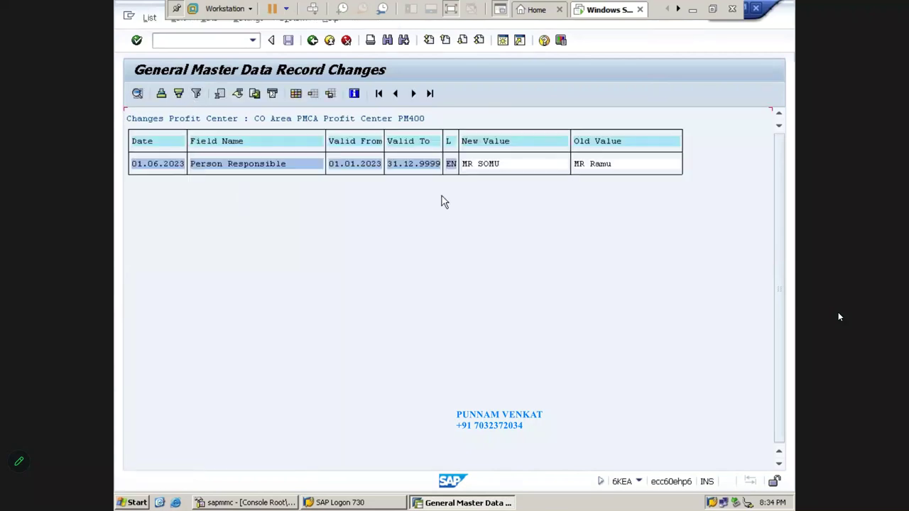
{"action": "left_click", "coordinate": [317, 39]}
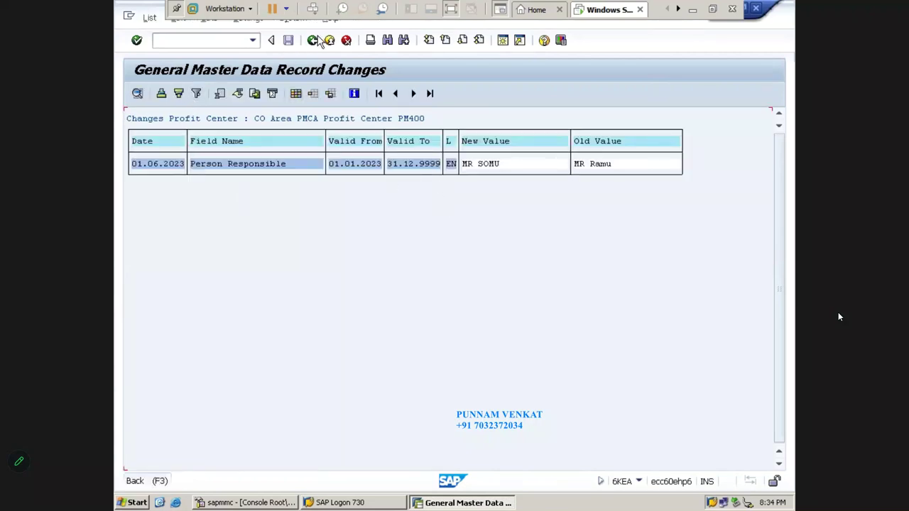
{"action": "left_click", "coordinate": [317, 40]}
{"action": "left_click", "coordinate": [317, 40]}
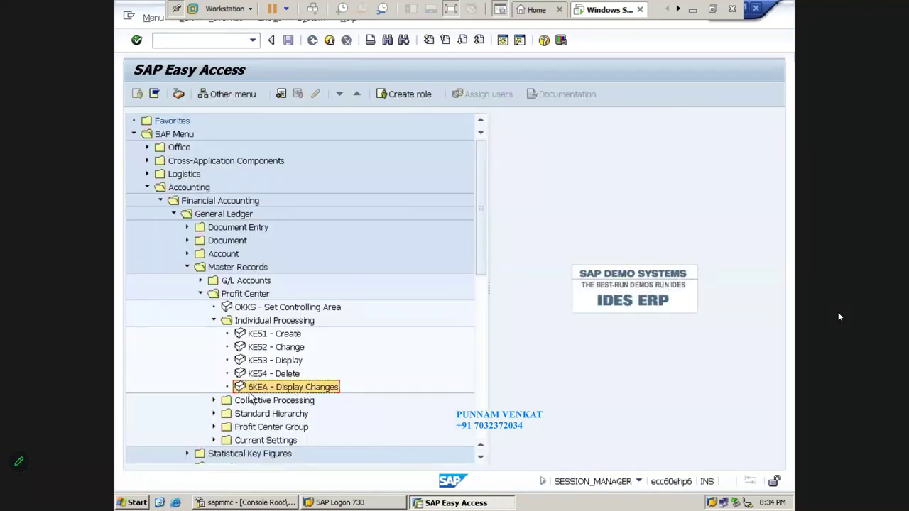
- Run 6KEA again for PM400, list all changes, and compare the change date with the system date
{"action": "double_click", "coordinate": [286, 391]}
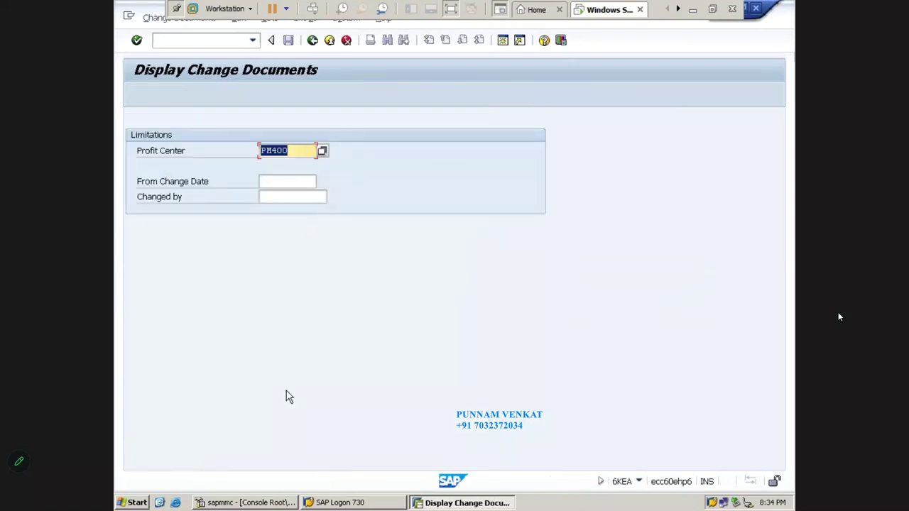
{"action": "left_click", "coordinate": [298, 150]}
{"action": "key", "text": "F8"}
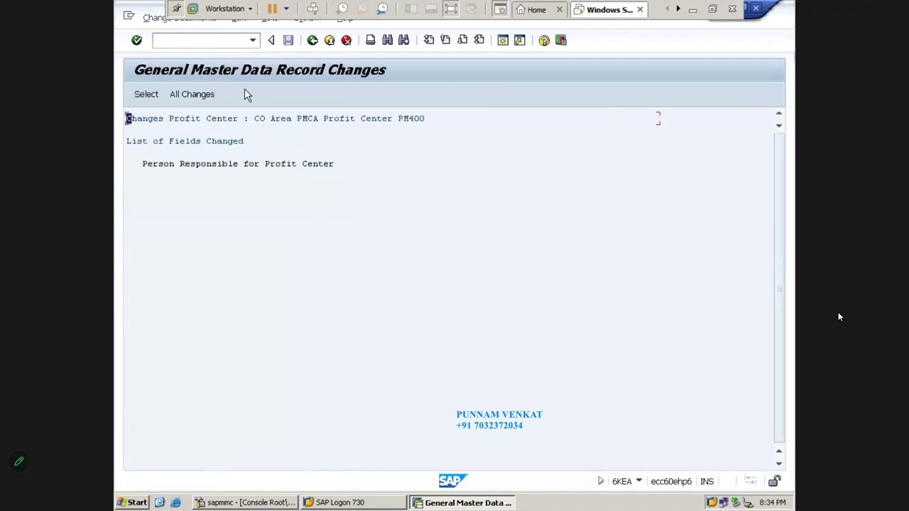
{"action": "left_click", "coordinate": [201, 99]}
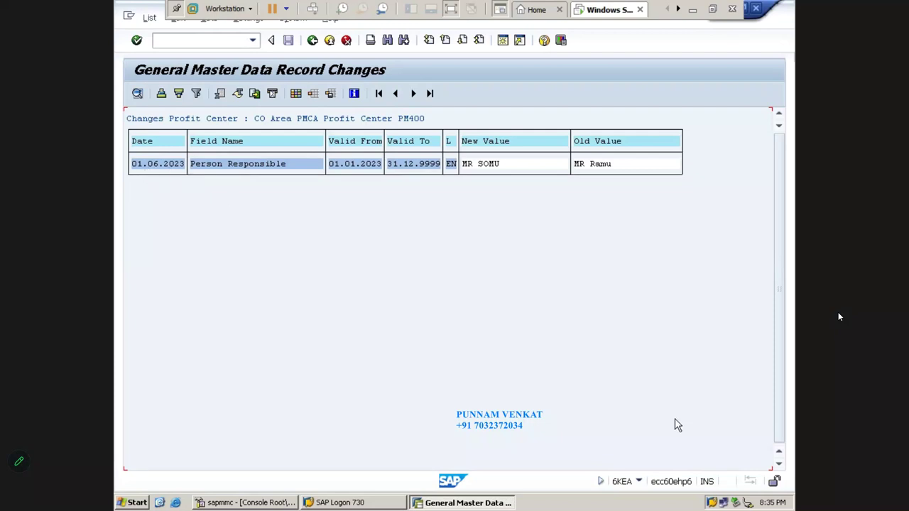
{"action": "double_click", "coordinate": [773, 503]}
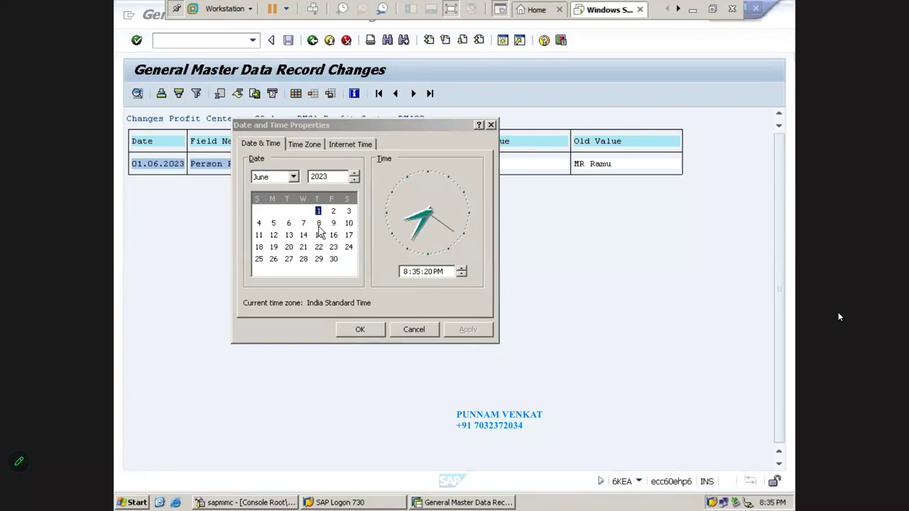
{"action": "left_click", "coordinate": [491, 125]}
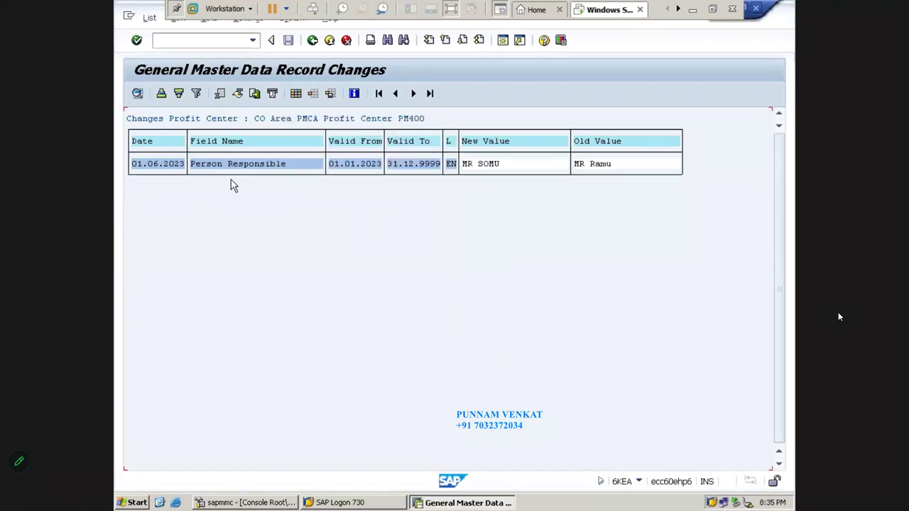
- Open the change record's details, examine the changed-by user, time, new value and old value, and return to the change list
{"action": "left_click", "coordinate": [169, 162]}
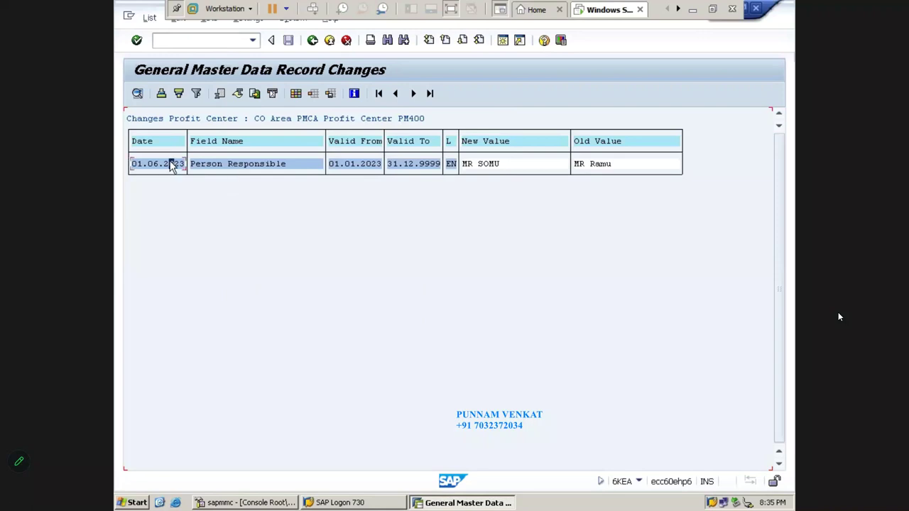
{"action": "left_click", "coordinate": [138, 97]}
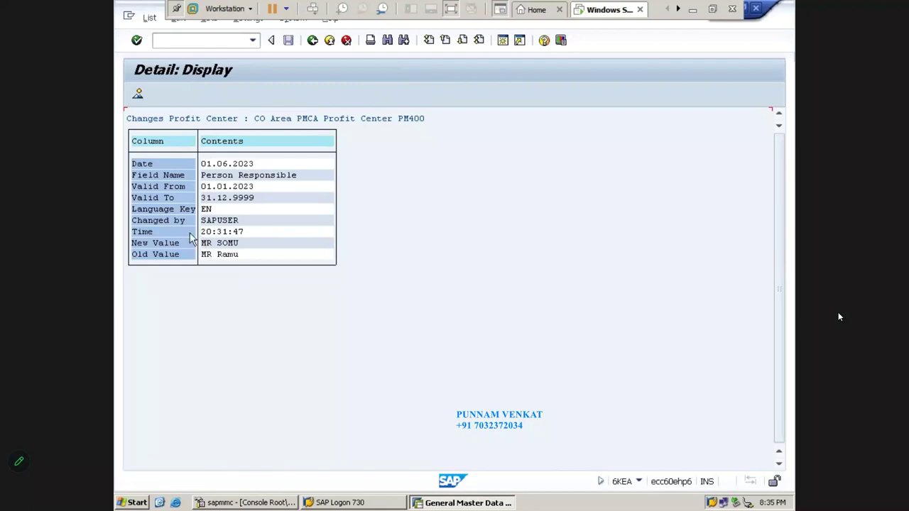
{"action": "left_click", "coordinate": [181, 221]}
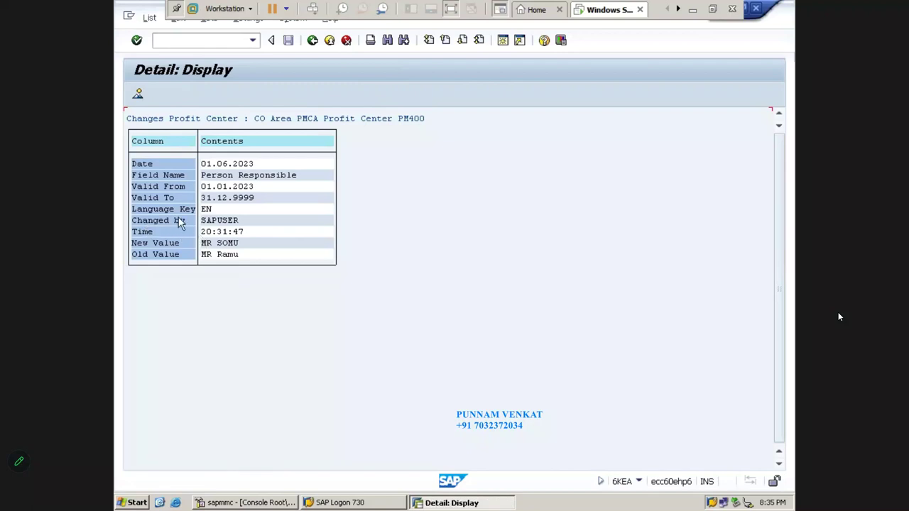
{"action": "left_click", "coordinate": [218, 222]}
{"action": "key", "text": "Down"}
{"action": "left_click", "coordinate": [220, 243]}
{"action": "left_click", "coordinate": [223, 254]}
{"action": "left_click", "coordinate": [313, 40]}
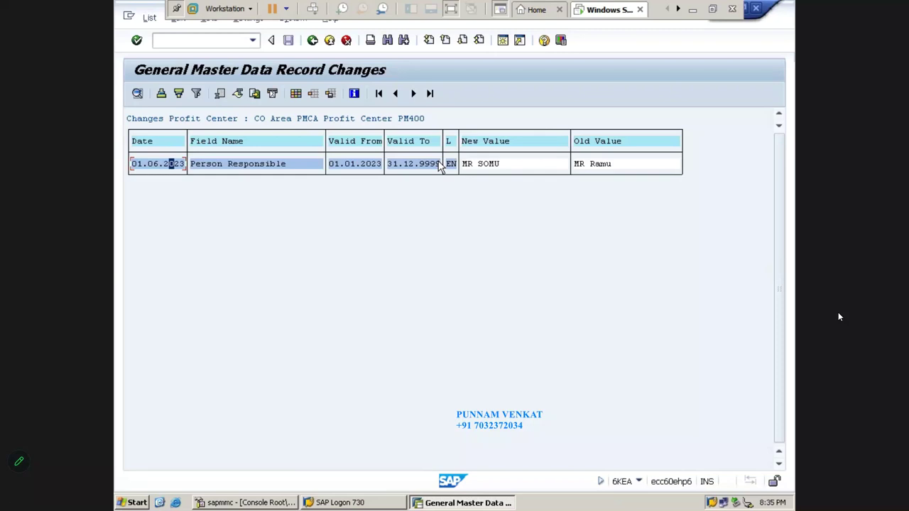
- Leave Display Change Documents for the SAP Easy Access menu and select KE54 - Delete
{"action": "left_click", "coordinate": [312, 41]}
{"action": "left_click", "coordinate": [313, 40]}
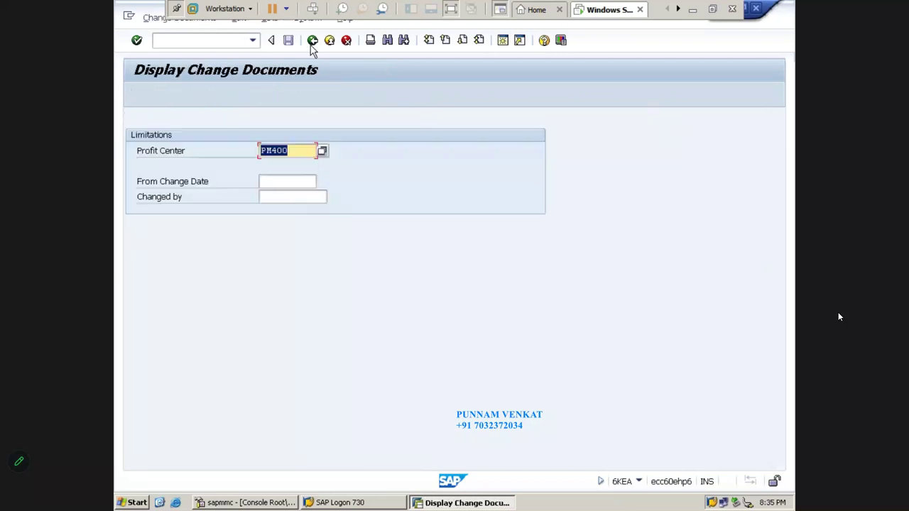
{"action": "left_click", "coordinate": [312, 40]}
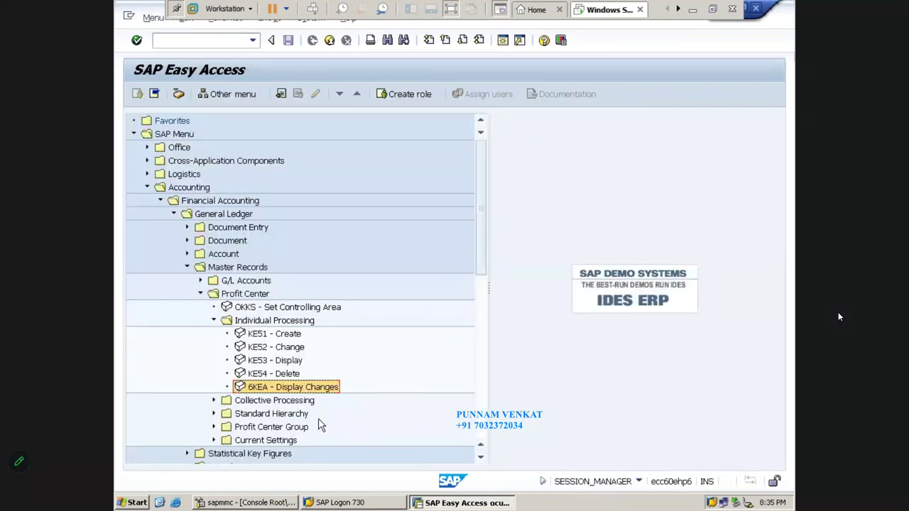
{"action": "left_click", "coordinate": [279, 376]}
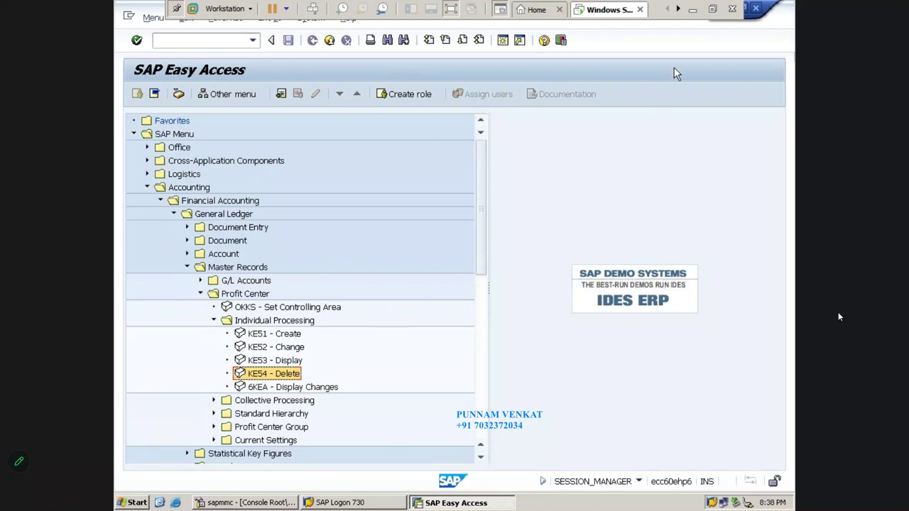
{"action": "left_click", "coordinate": [693, 9]}
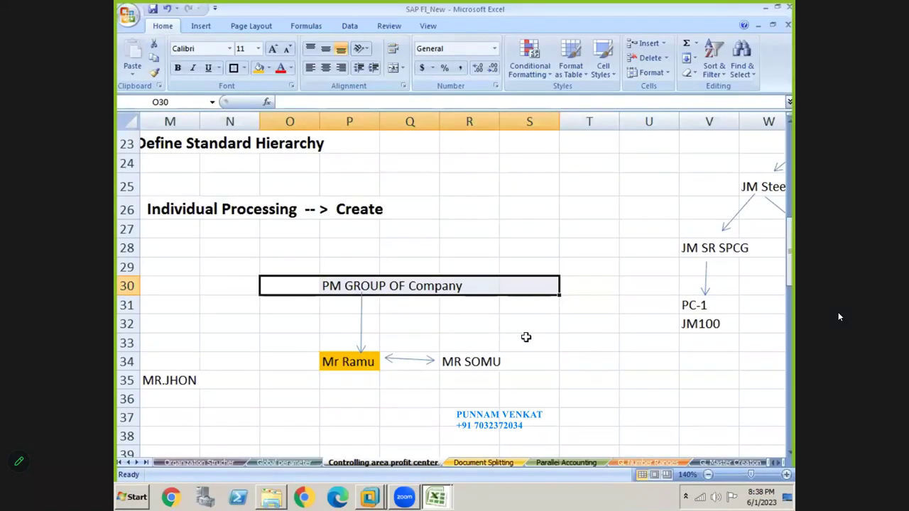
{"action": "key", "text": "alt+Tab"}
{"action": "key", "text": "alt+Tab"}
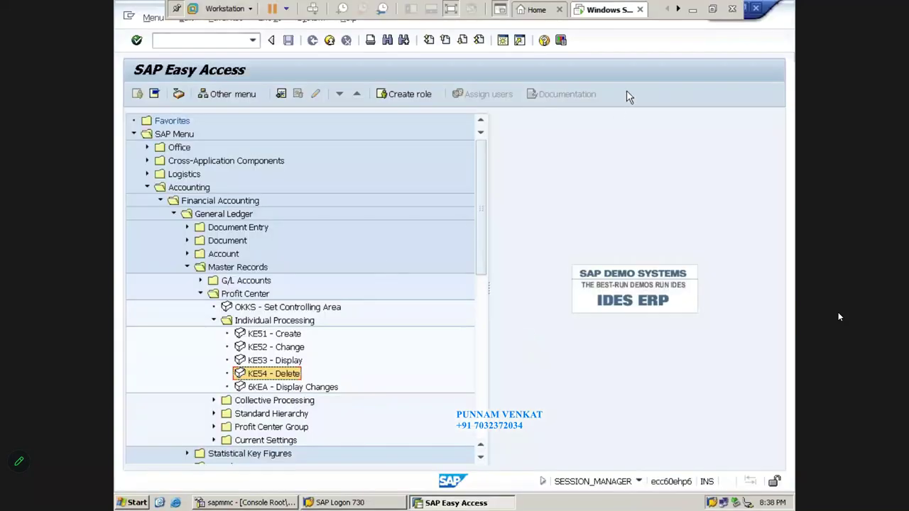
{"action": "left_click", "coordinate": [691, 12]}
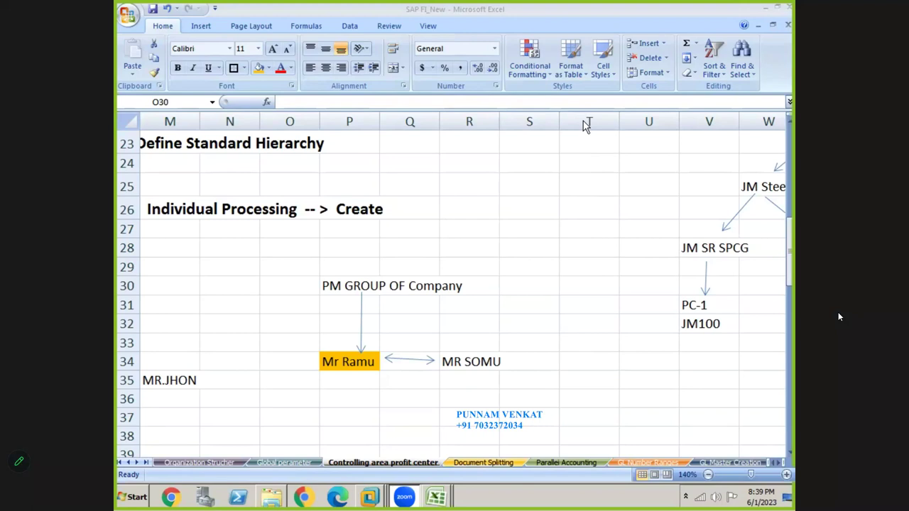
{"action": "left_click", "coordinate": [551, 304]}
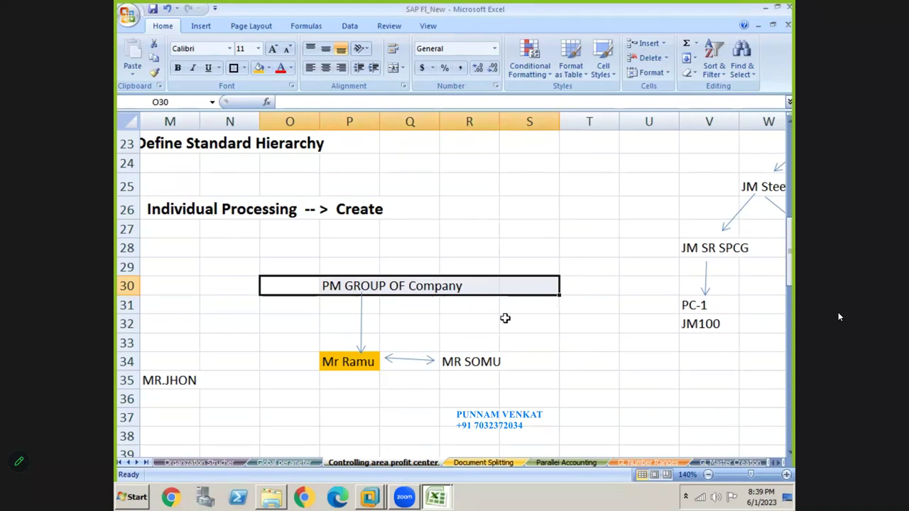
{"action": "left_click", "coordinate": [505, 318]}
{"action": "key", "text": "alt+Tab"}
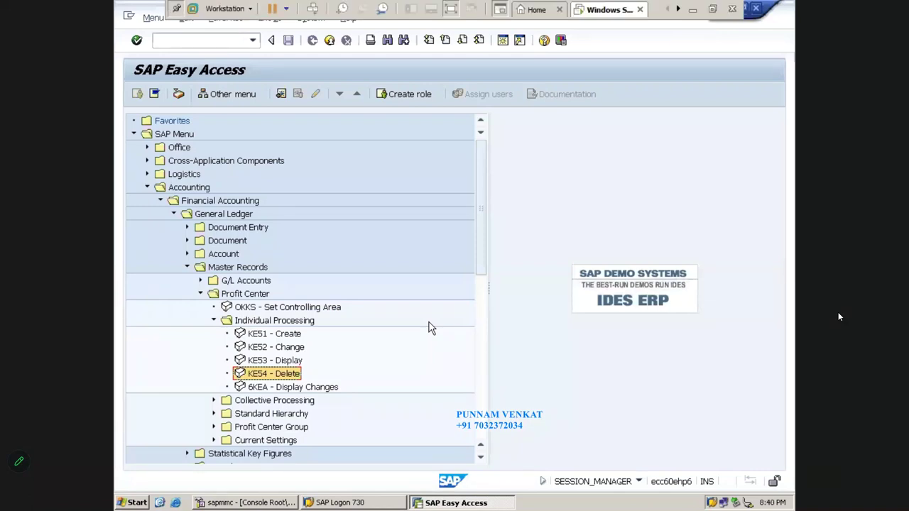
- Open KE54 with profit center PM400, inspect the Profit Center functions, leave without deleting, and select KE52 - Change
{"action": "double_click", "coordinate": [270, 373]}
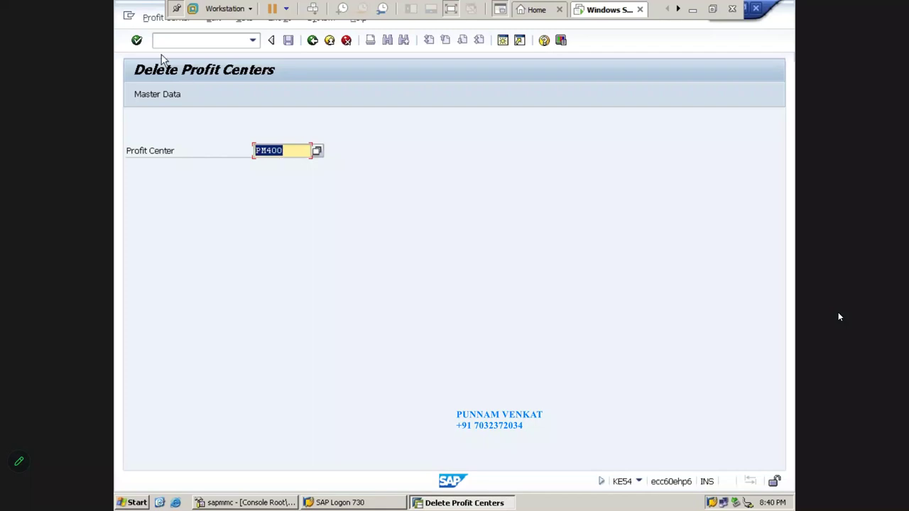
{"action": "left_click", "coordinate": [155, 19]}
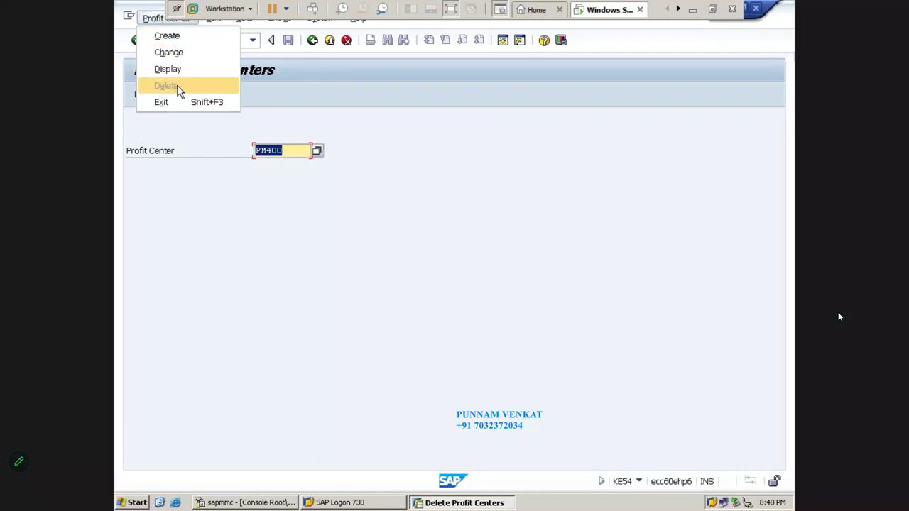
{"action": "left_click", "coordinate": [206, 203]}
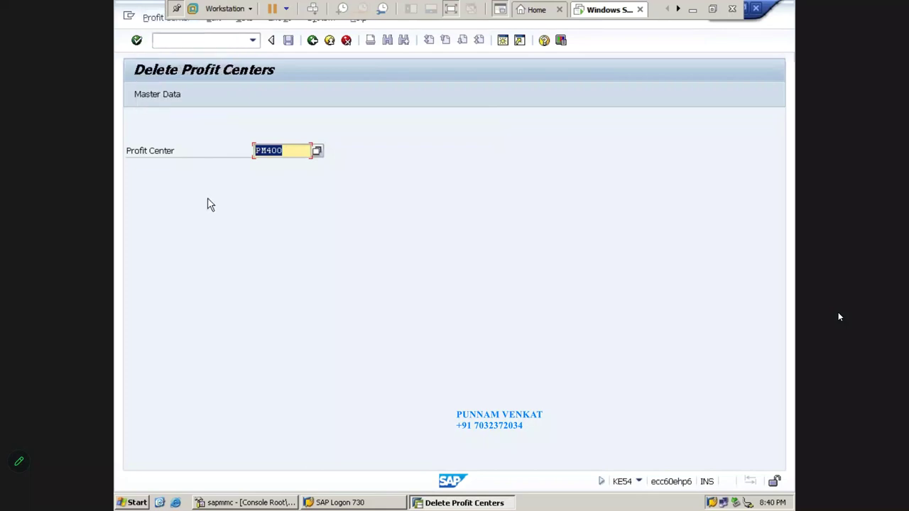
{"action": "left_click", "coordinate": [309, 46]}
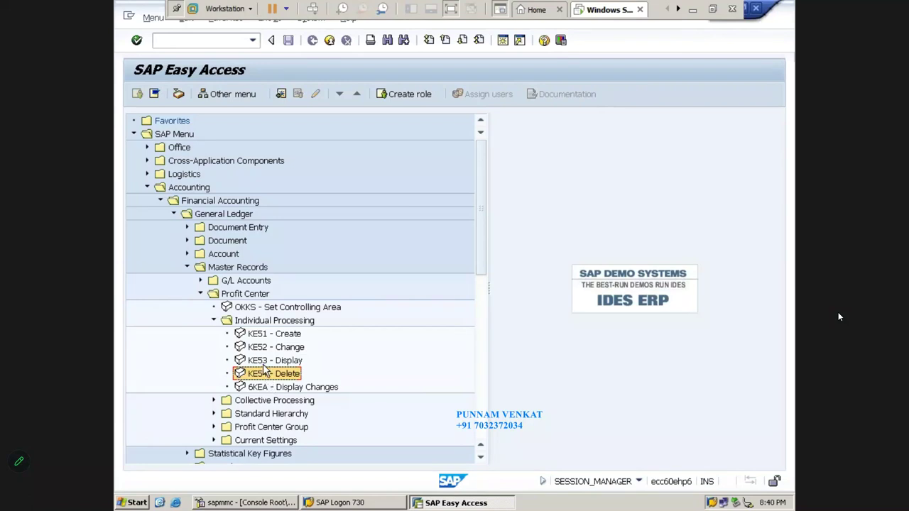
{"action": "left_click", "coordinate": [259, 349]}
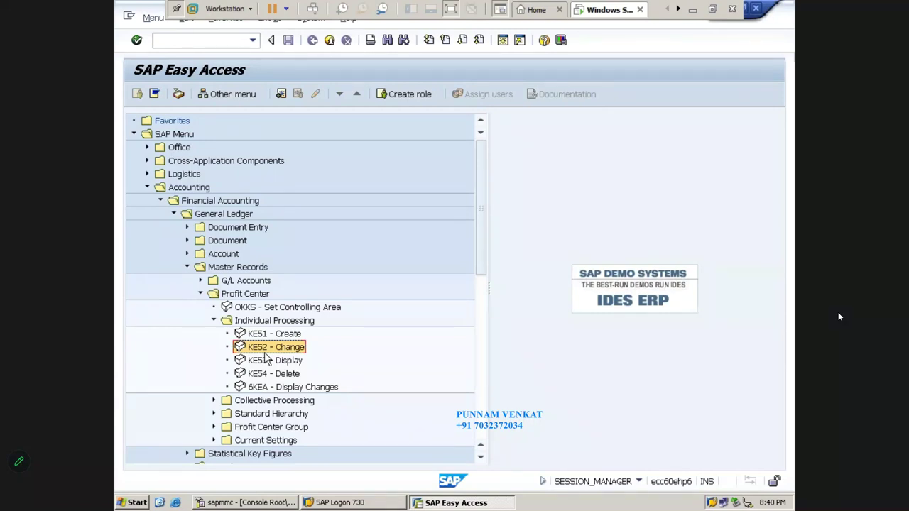
- Open profit center PM300 for editing with KE52 - Change
{"action": "double_click", "coordinate": [260, 350]}
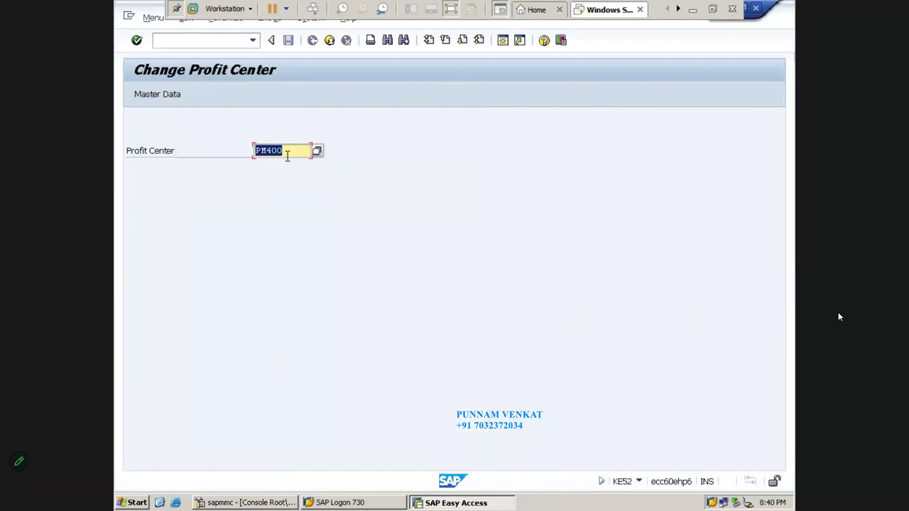
{"action": "key", "text": "Delete"}
{"action": "type", "text": "PM"}
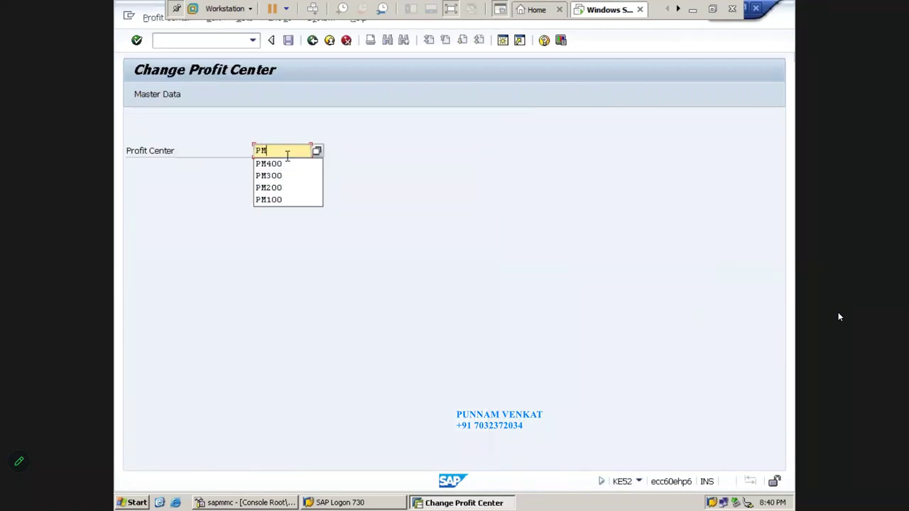
{"action": "type", "text": "300"}
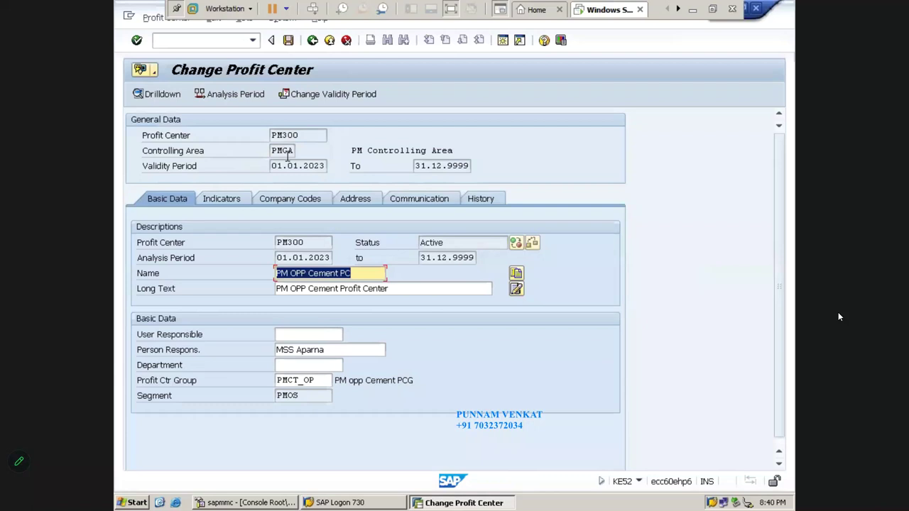
- Set the Lock indicator for profit center PM300 and save the change in inactive status
{"action": "left_click", "coordinate": [223, 201]}
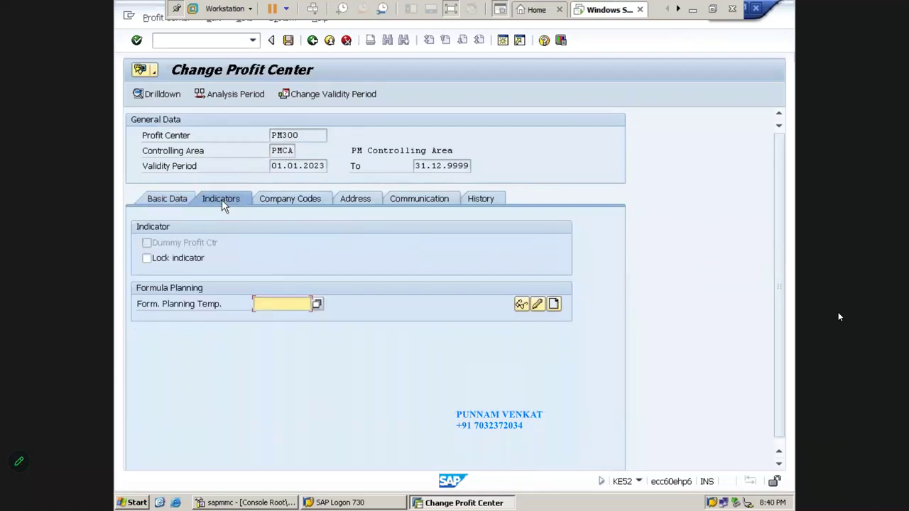
{"action": "left_click", "coordinate": [146, 258]}
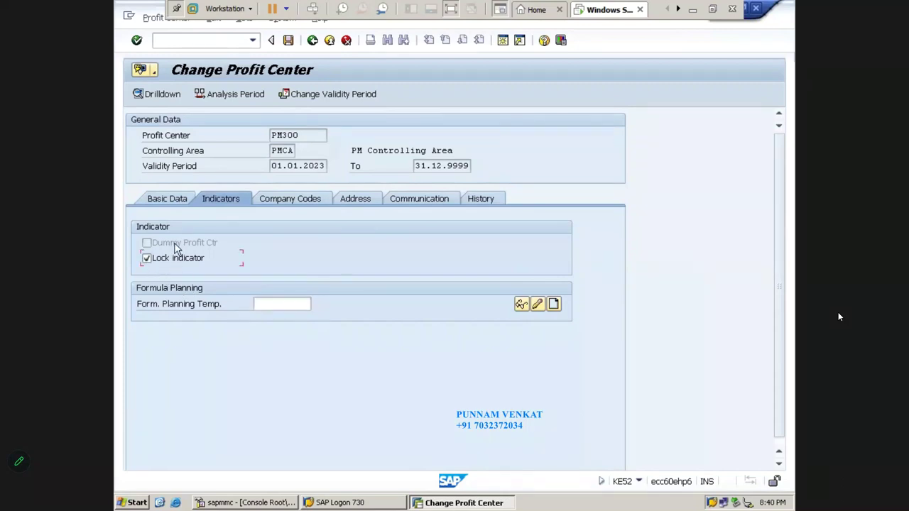
{"action": "left_click", "coordinate": [290, 40]}
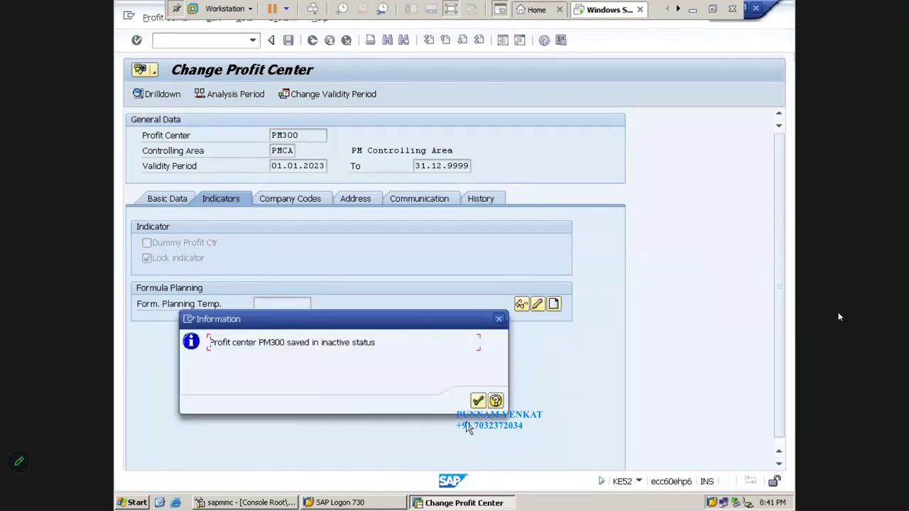
{"action": "left_click", "coordinate": [476, 402]}
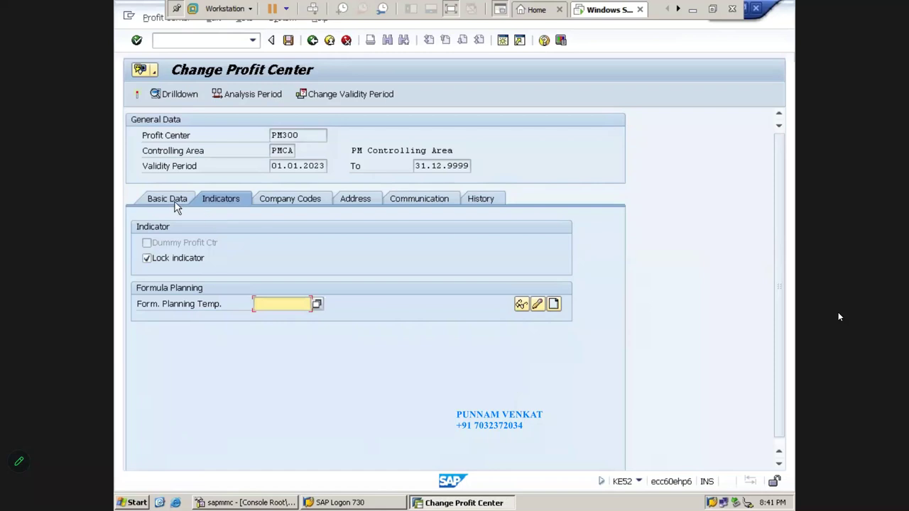
- Check PM300's status in the basic data, activate the profit center, and return to the SAP Easy Access menu
{"action": "left_click", "coordinate": [172, 201]}
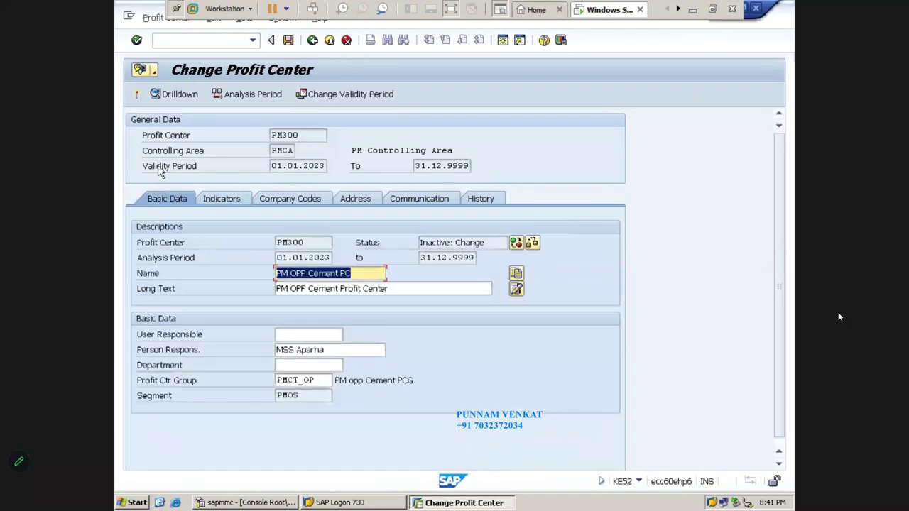
{"action": "left_click", "coordinate": [136, 95]}
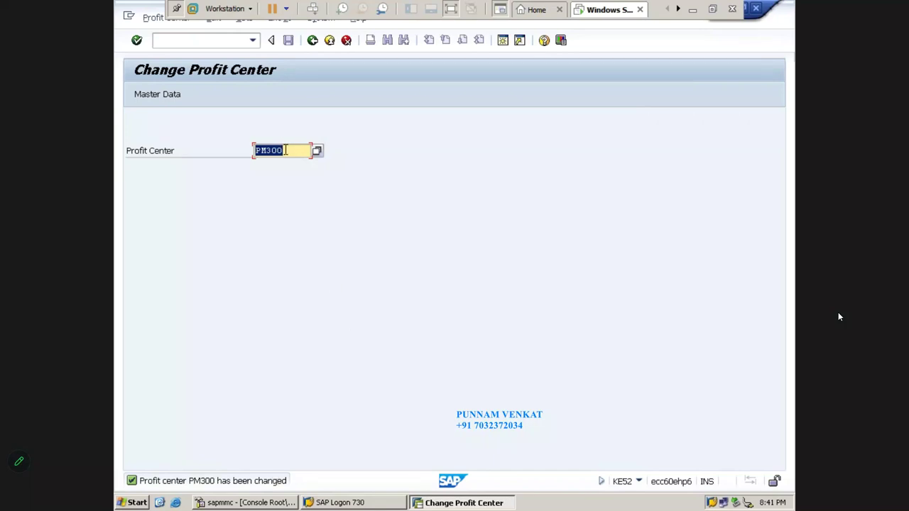
{"action": "left_click", "coordinate": [313, 42]}
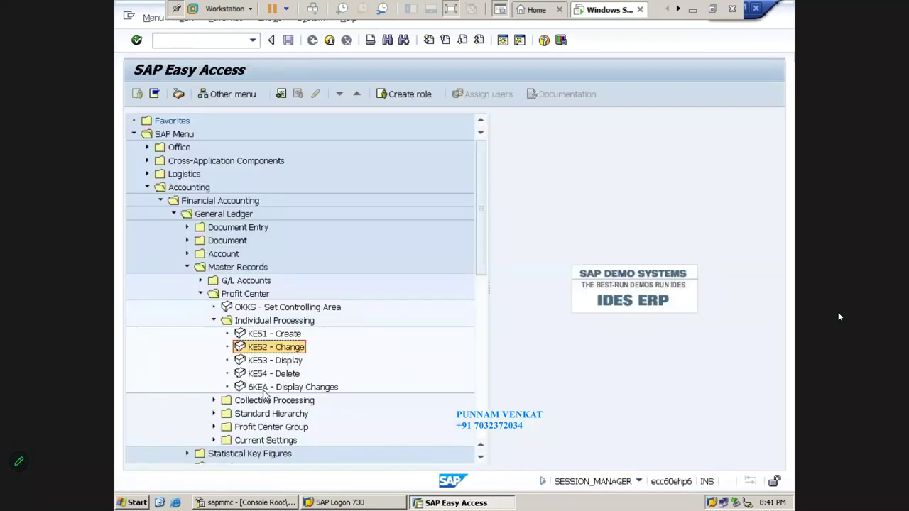
- Run 6KEA for profit center PM300, list all changes, examine the lock indicator entry, and return to the SAP Easy Access menu
{"action": "left_click", "coordinate": [269, 389]}
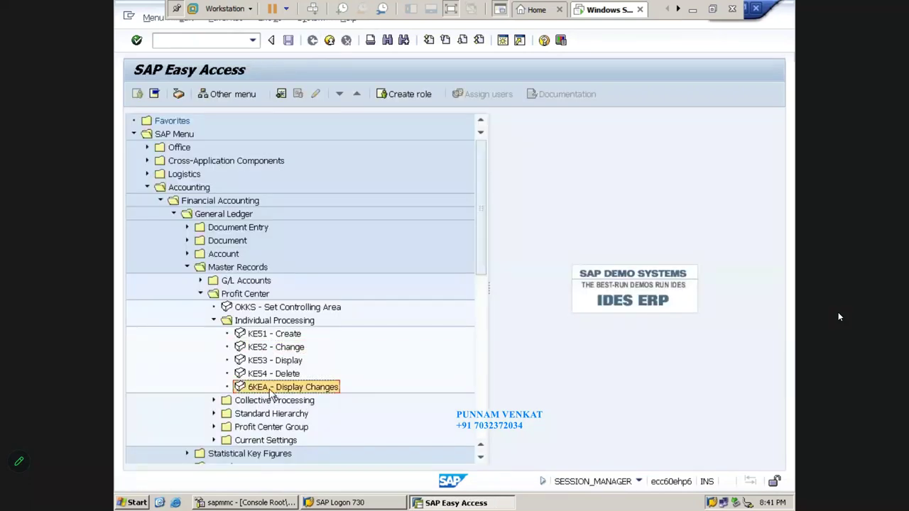
{"action": "double_click", "coordinate": [269, 389]}
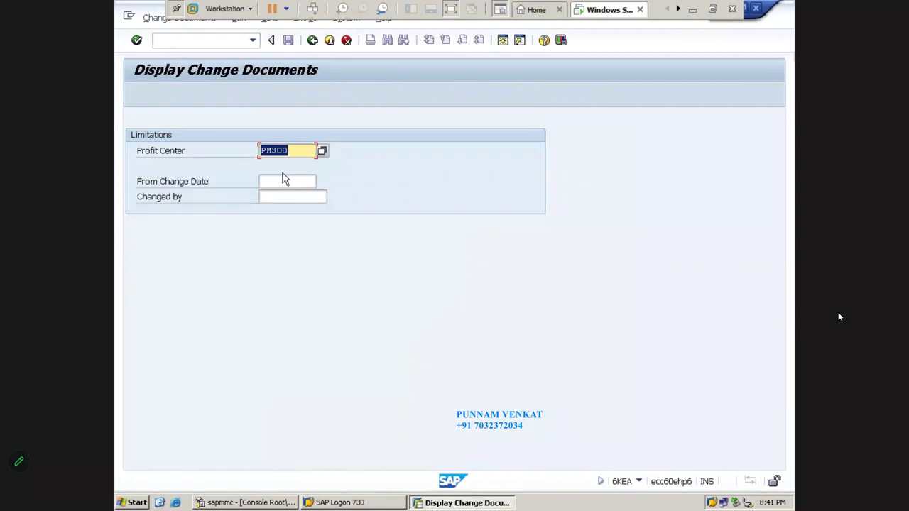
{"action": "key", "text": "F8"}
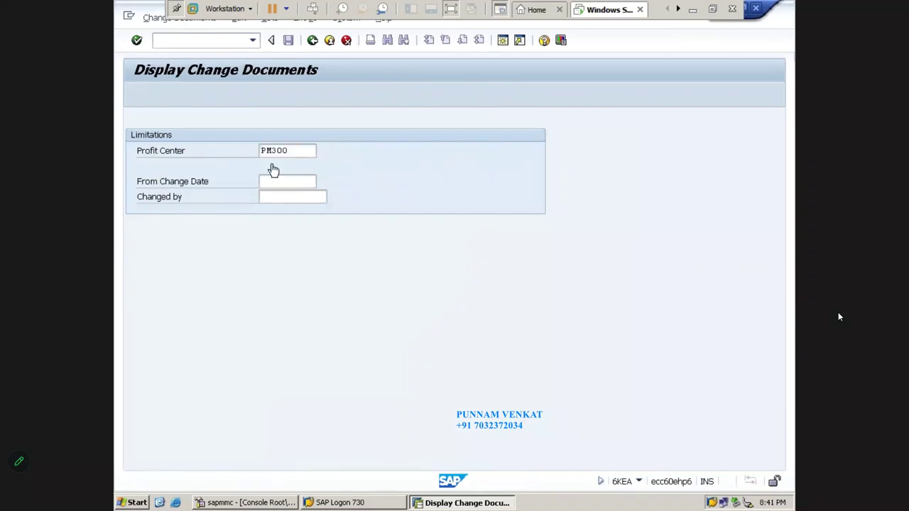
{"action": "left_click", "coordinate": [205, 99]}
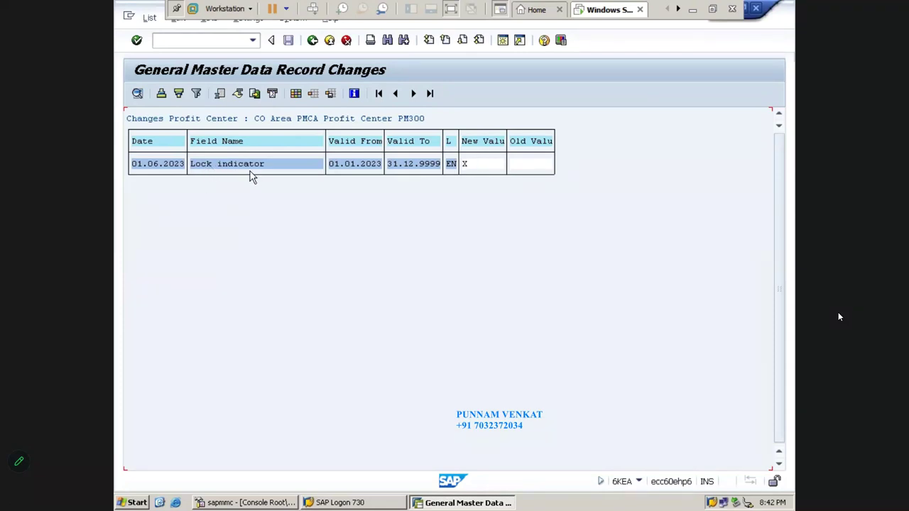
{"action": "left_click", "coordinate": [312, 40]}
{"action": "left_click", "coordinate": [313, 41]}
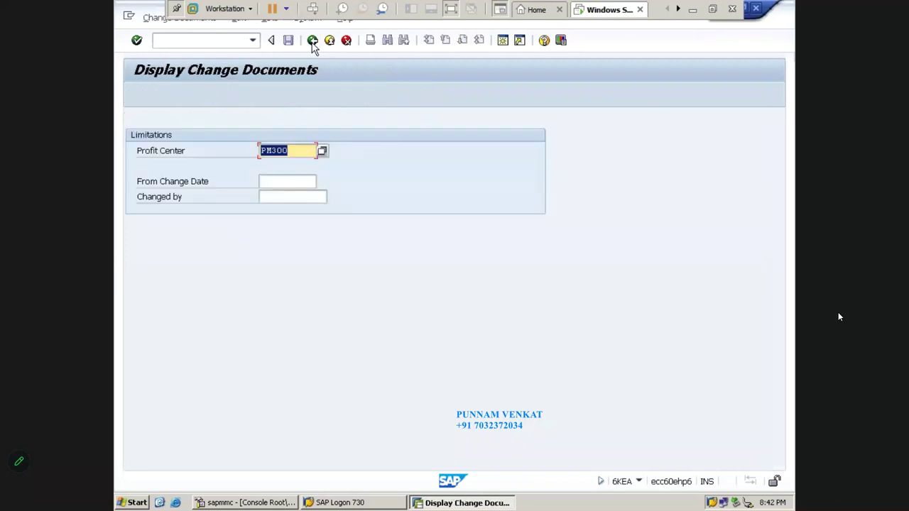
{"action": "left_click", "coordinate": [312, 40]}
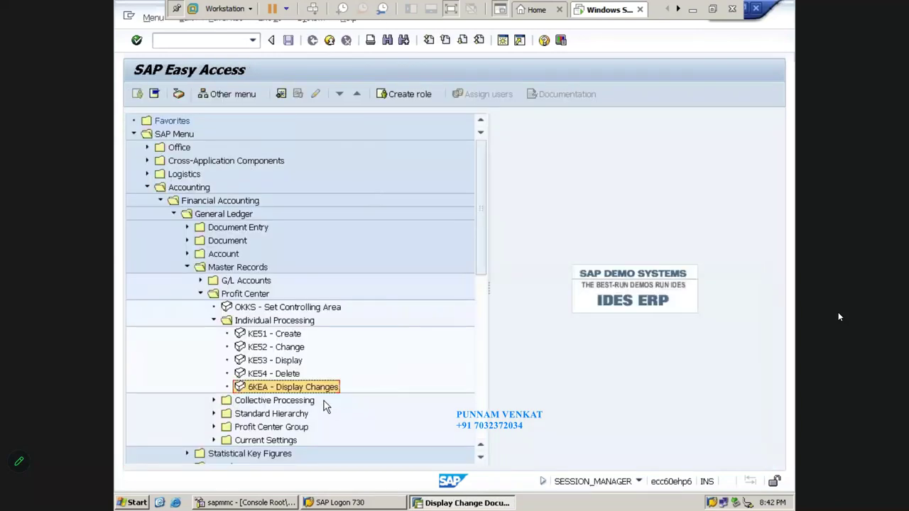
- Reopen profit center PM300 with KE52 and clear its Lock indicator
{"action": "double_click", "coordinate": [281, 347]}
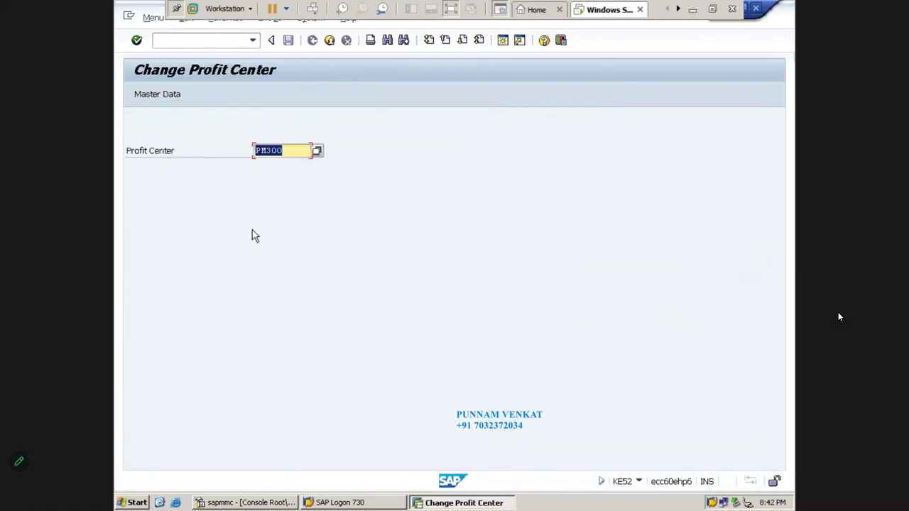
{"action": "key", "text": "Return"}
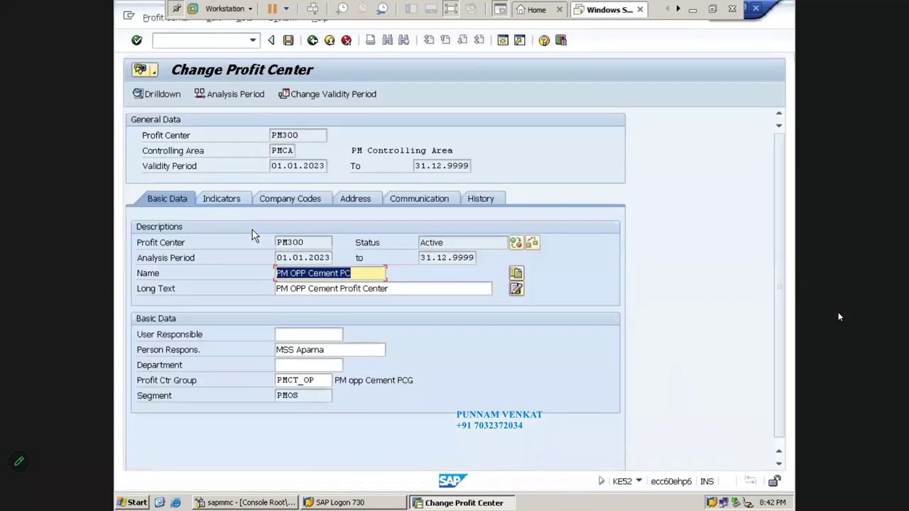
{"action": "left_click", "coordinate": [221, 200]}
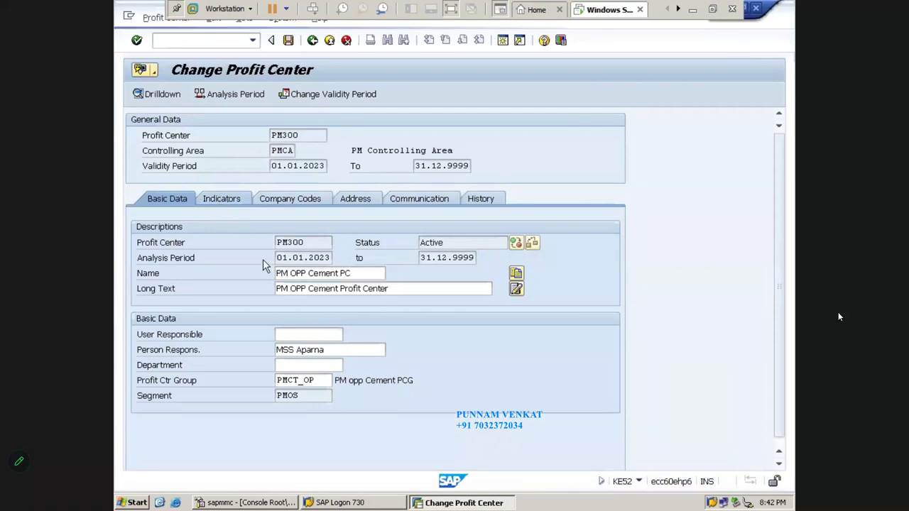
{"action": "left_click", "coordinate": [169, 261]}
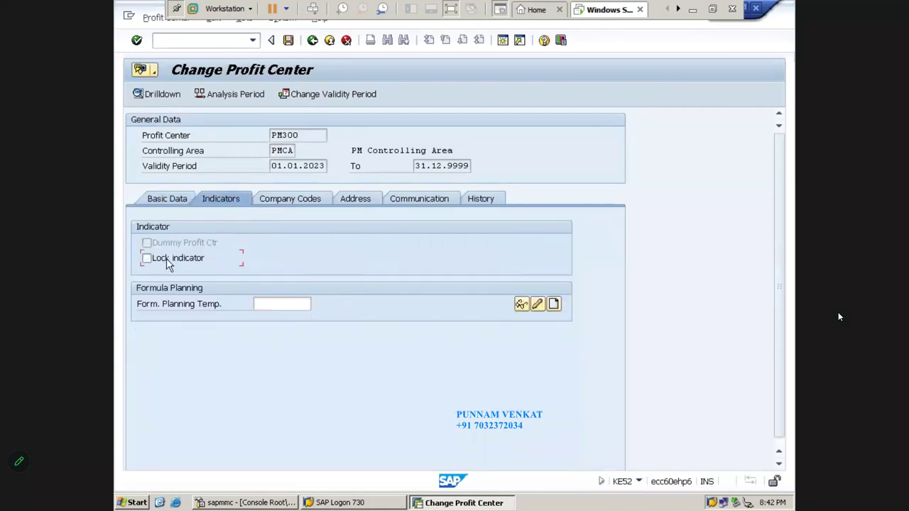
- Save PM300 in inactive status, activate it, and return to the SAP Easy Access menu
{"action": "left_click", "coordinate": [289, 41]}
{"action": "left_click", "coordinate": [478, 402]}
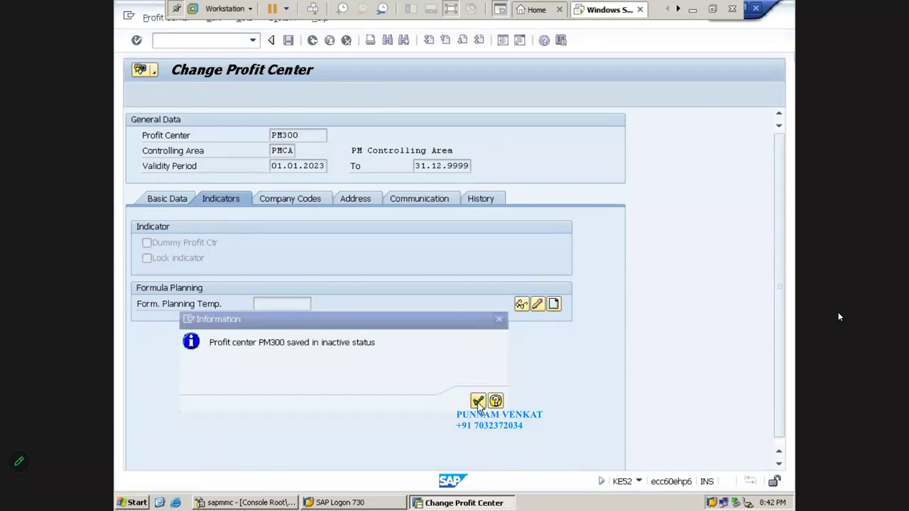
{"action": "left_click", "coordinate": [135, 95]}
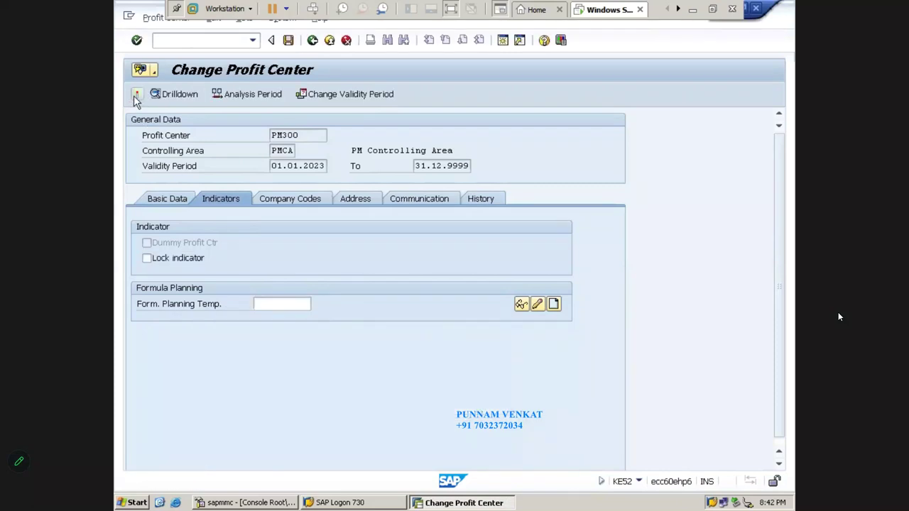
{"action": "left_click", "coordinate": [313, 42]}
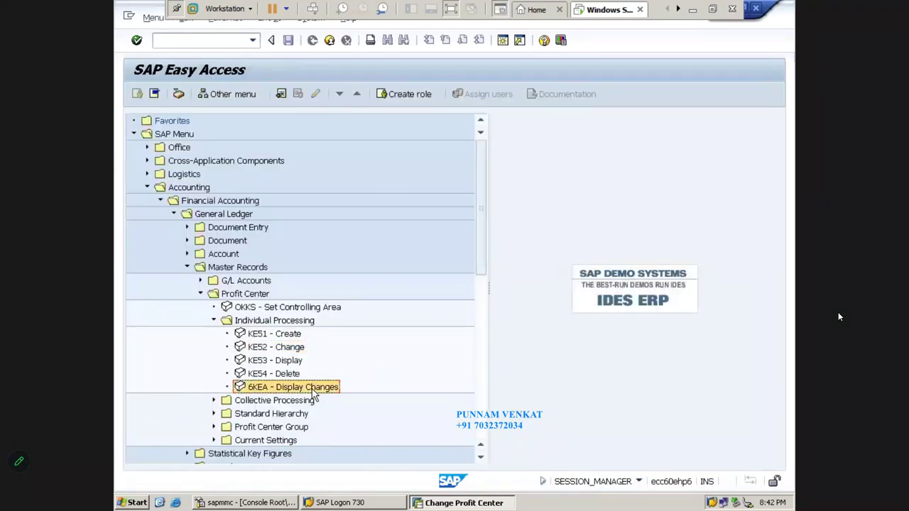
- Run 6KEA again for PM300, list all changes, compare the lock indicator's new and old values, and leave the transaction
{"action": "double_click", "coordinate": [313, 387]}
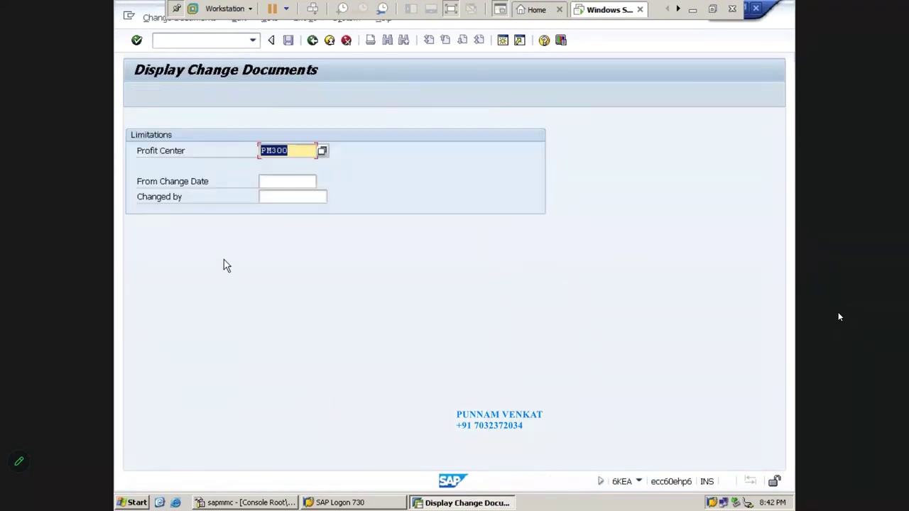
{"action": "key", "text": "F8"}
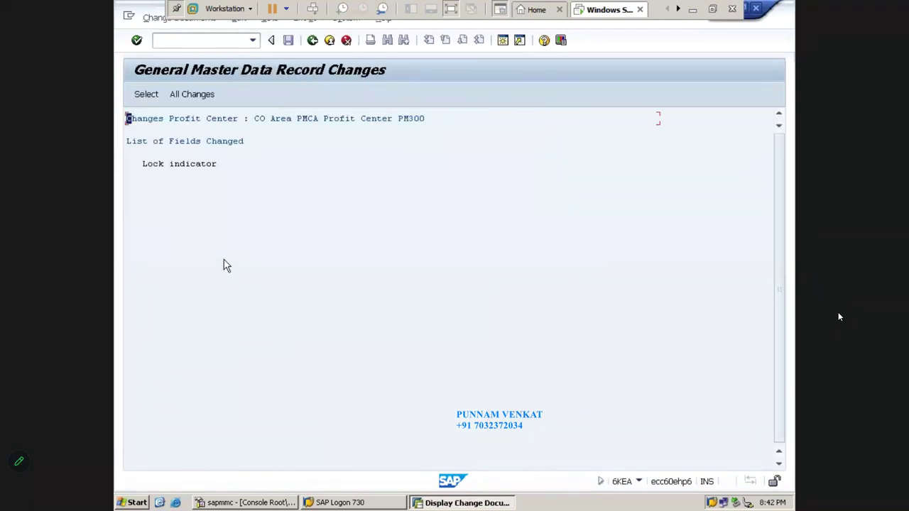
{"action": "left_click", "coordinate": [190, 95]}
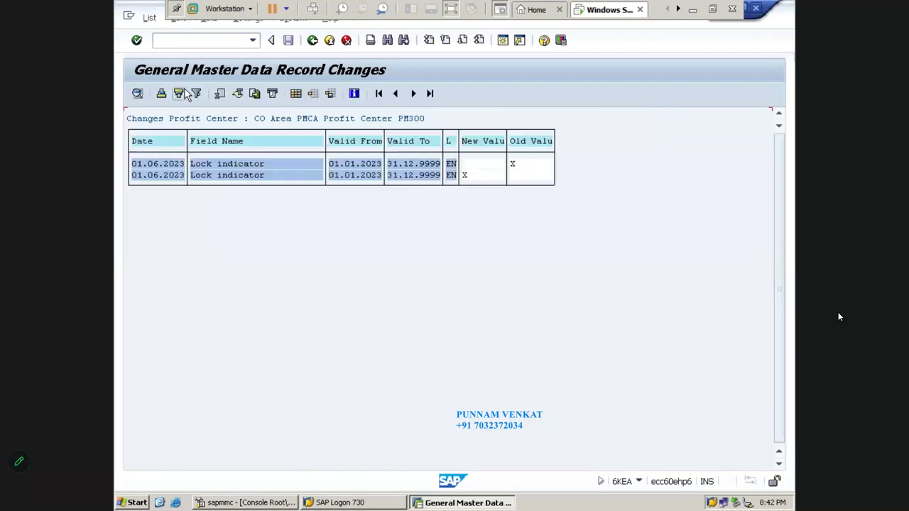
{"action": "left_click", "coordinate": [223, 176]}
{"action": "left_click", "coordinate": [312, 41]}
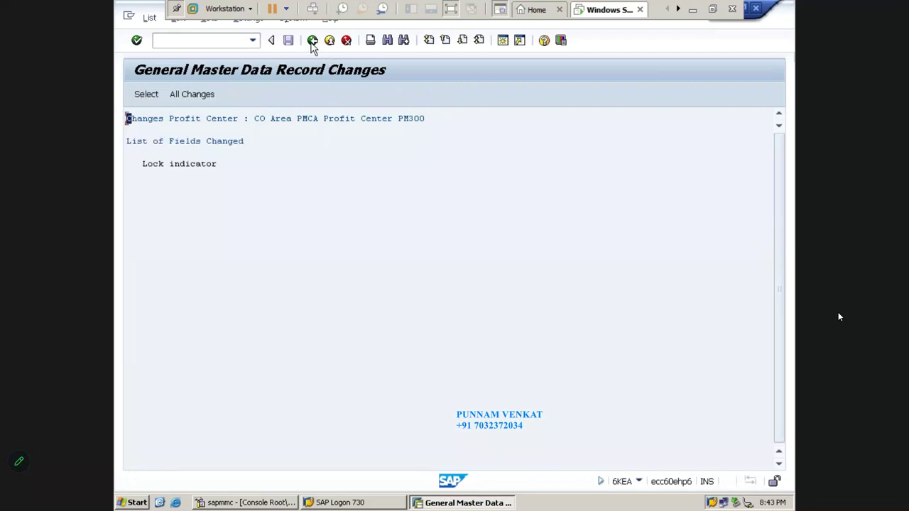
{"action": "left_click", "coordinate": [312, 41]}
{"action": "left_click", "coordinate": [313, 41]}
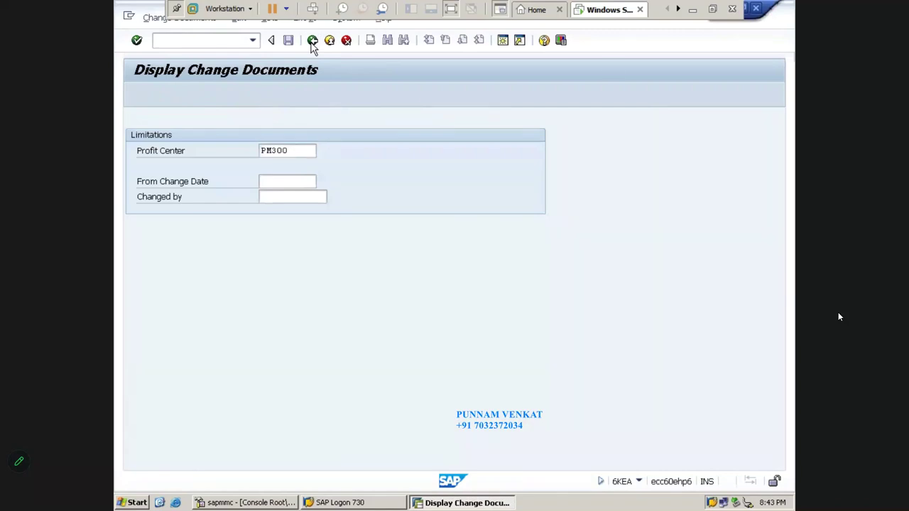
{"action": "left_click", "coordinate": [695, 8]}
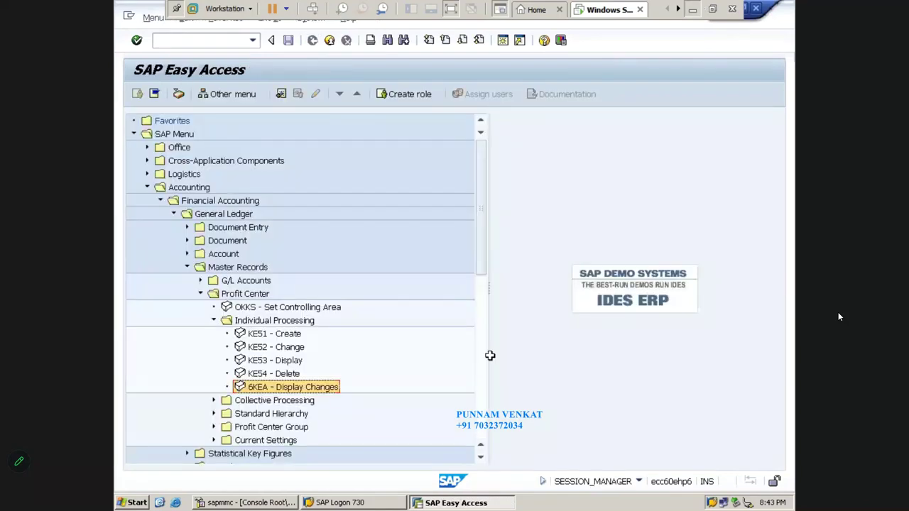